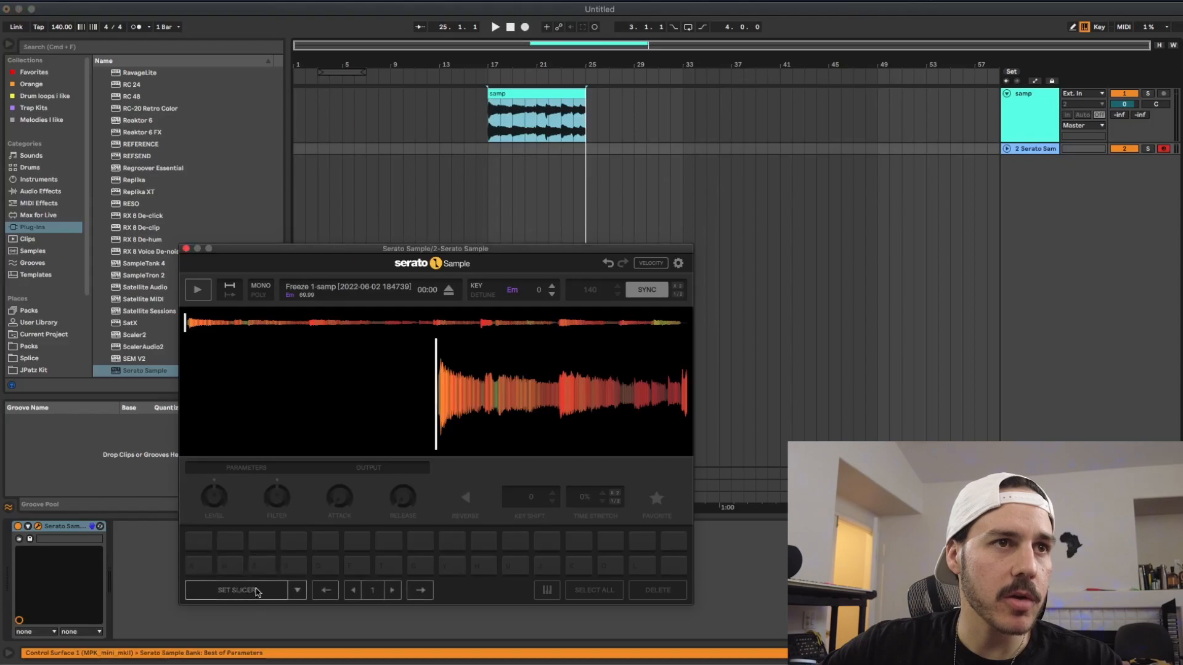
Chop the loaded sample with Set Slicer at a slice length of 2 and audition the first two pads.
{"action": "left_click", "coordinate": [253, 590]}
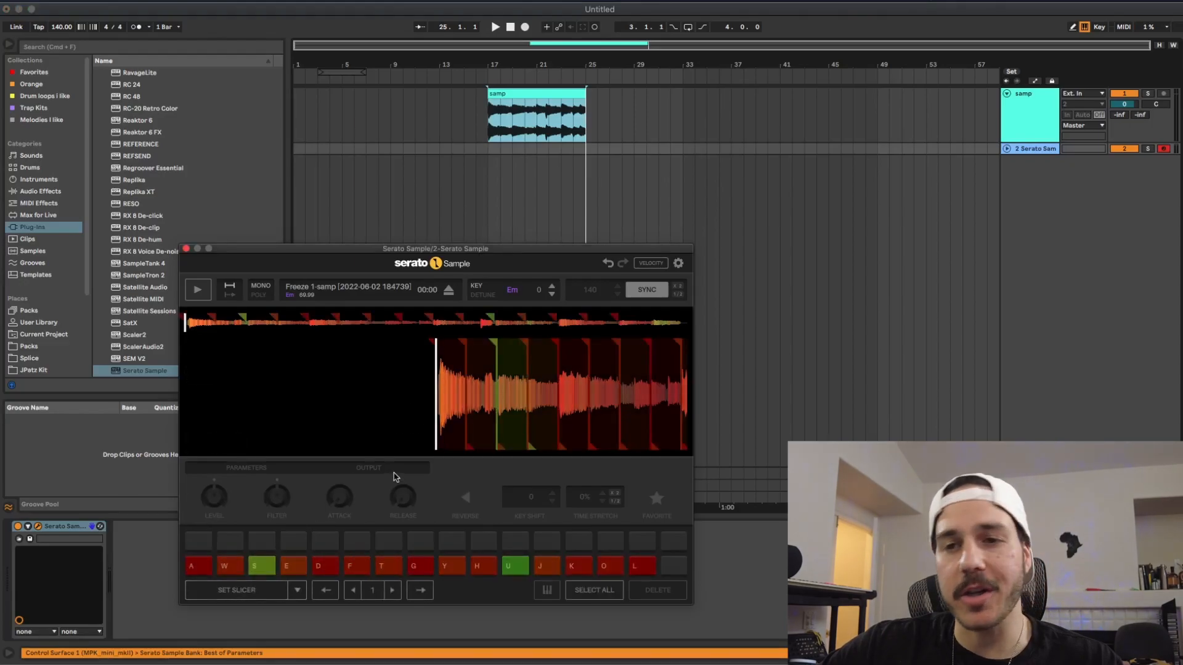
{"action": "left_click", "coordinate": [356, 592]}
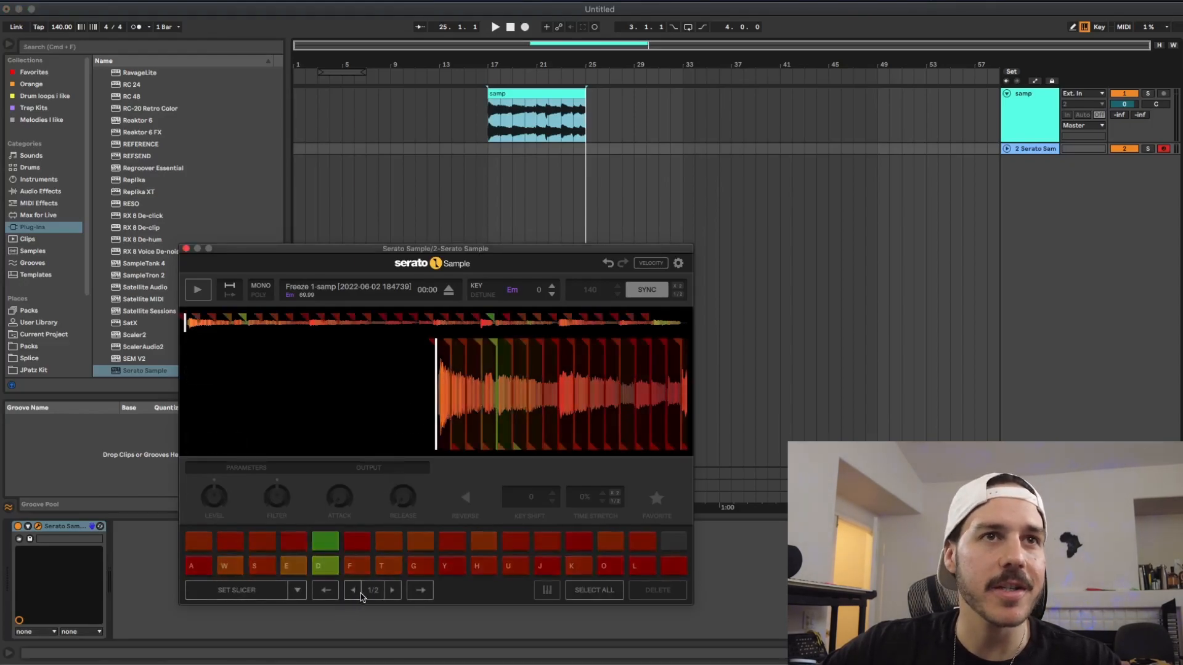
{"action": "key", "text": "a"}
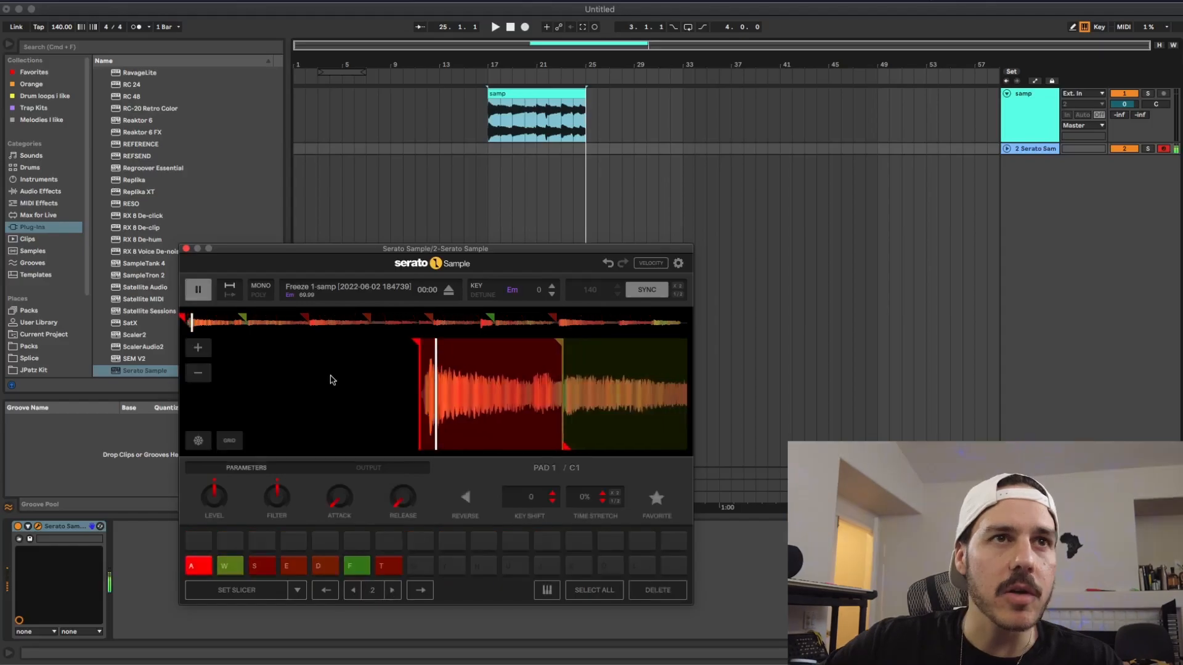
{"action": "key", "text": "a"}
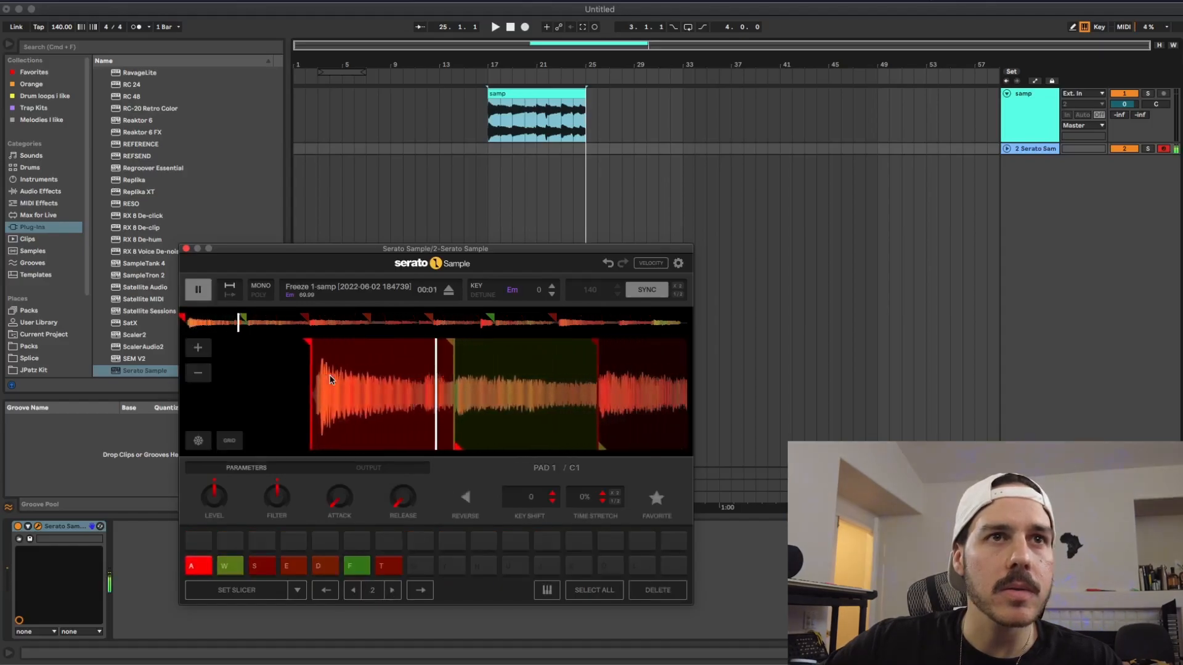
{"action": "key", "text": "w"}
Halve the sample's synced tempo to 70 BPM and audition the slices at that speed.
{"action": "left_click", "coordinate": [678, 295]}
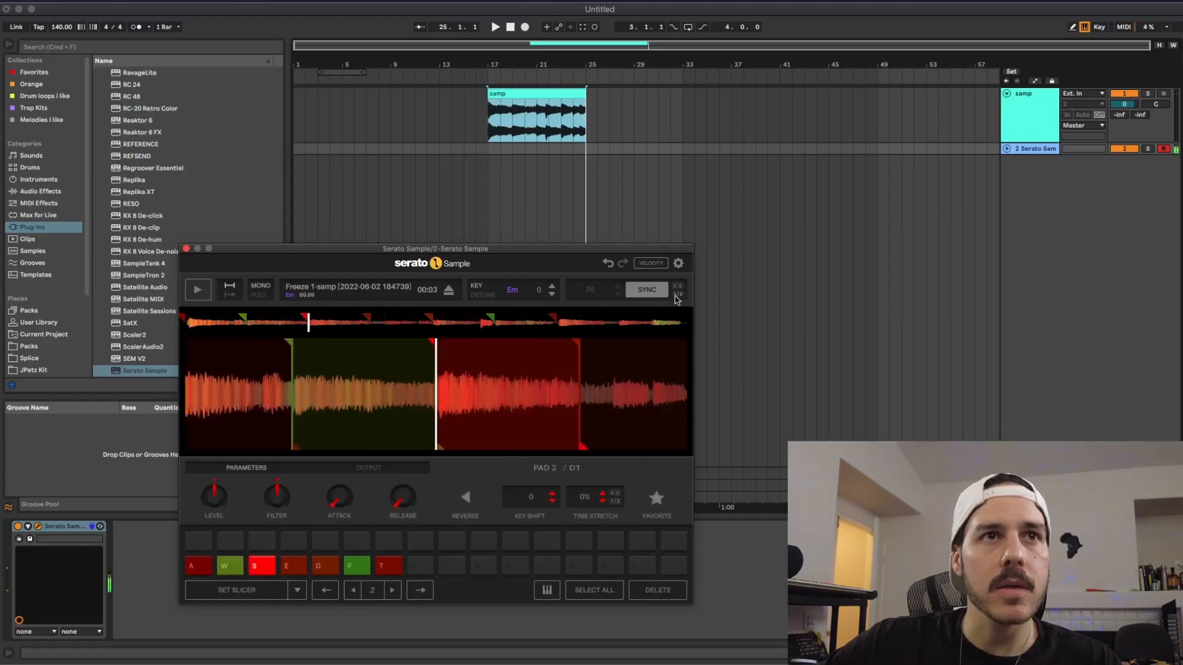
{"action": "key", "text": "a"}
{"action": "key", "text": "w"}
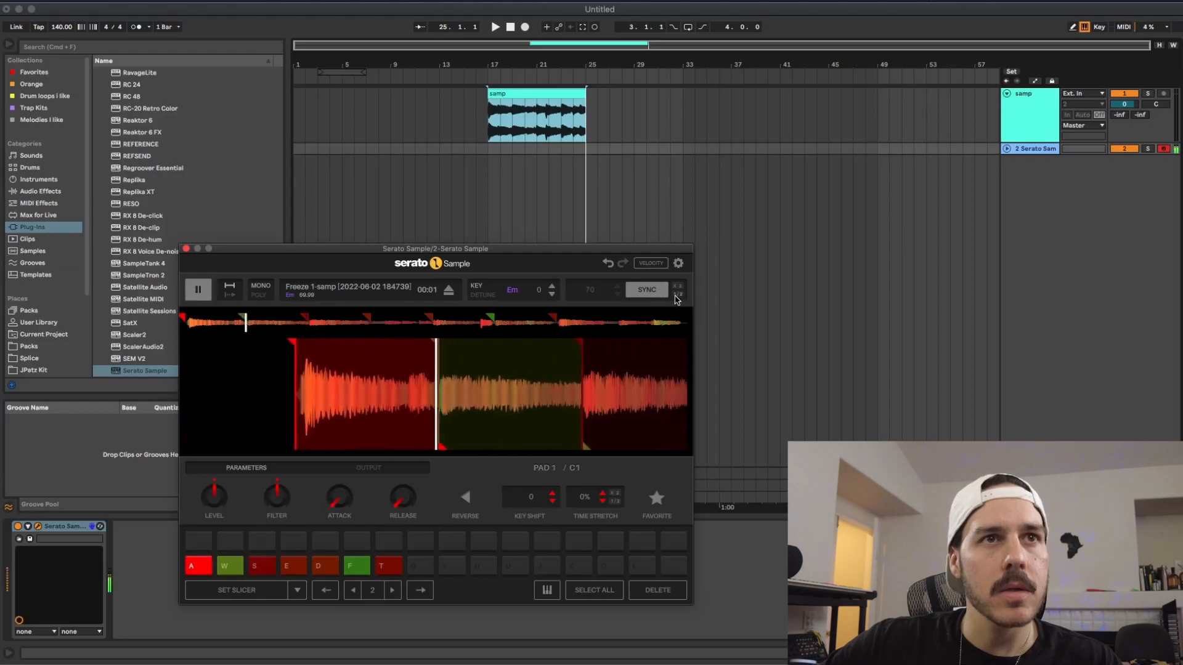
{"action": "key", "text": "e"}
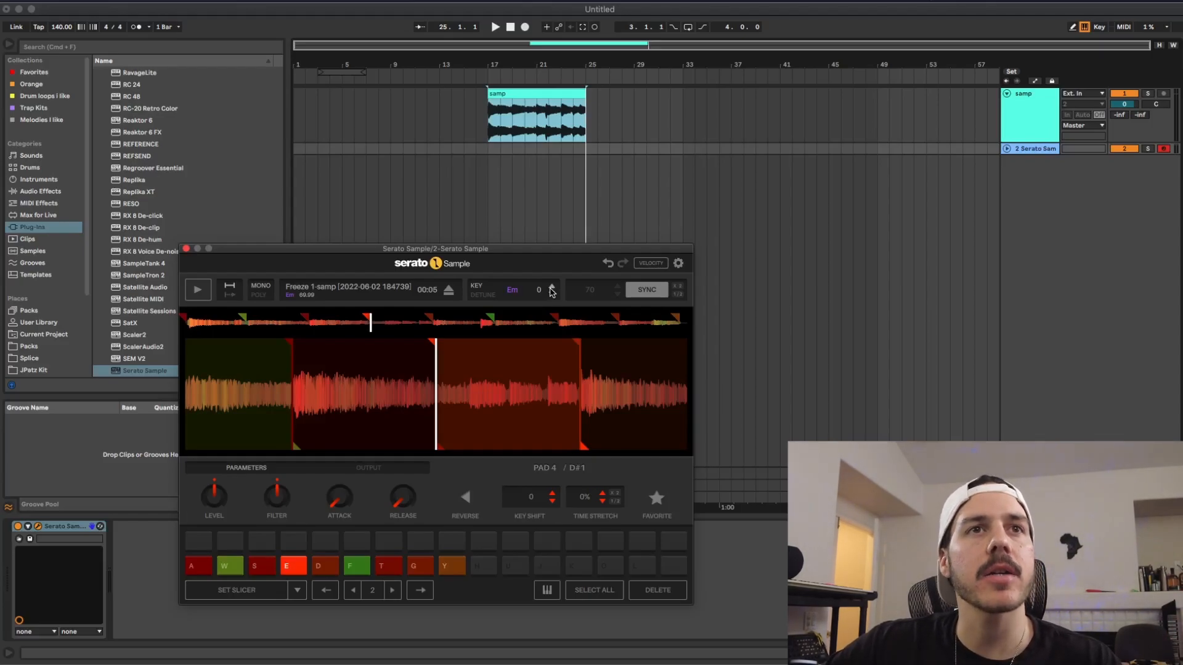
Try the sample's key shifted up to +3 (Gm) while playing the slices.
{"action": "key", "text": "a"}
{"action": "left_click", "coordinate": [551, 290]}
{"action": "left_click", "coordinate": [552, 289]}
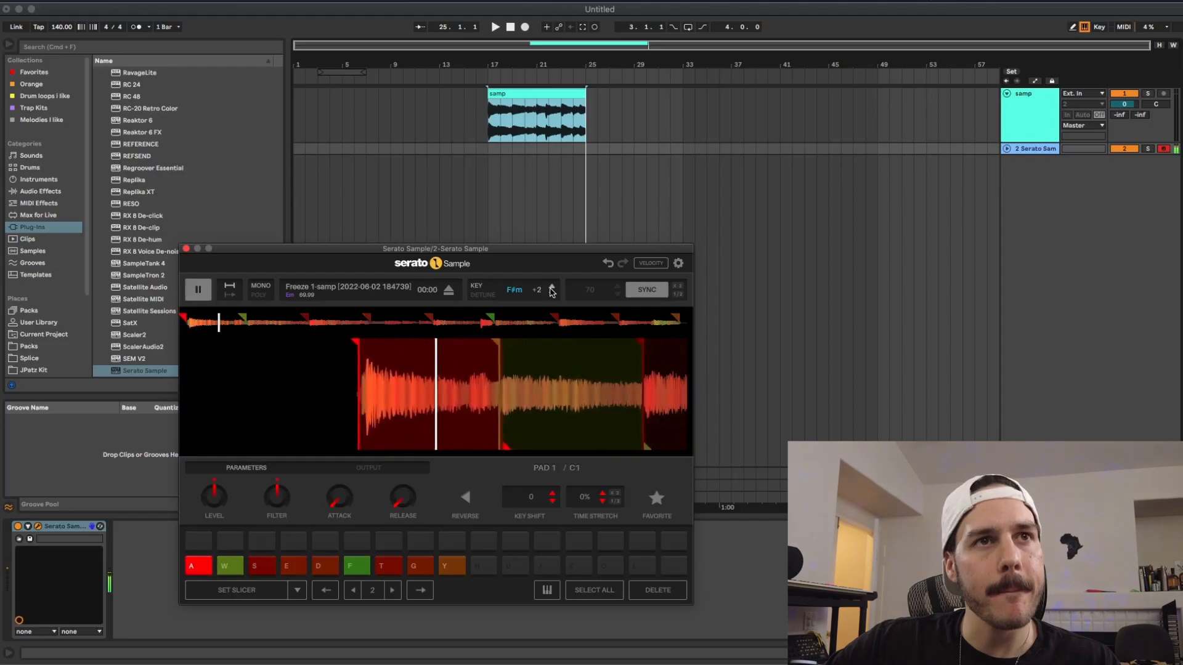
{"action": "left_click", "coordinate": [552, 290]}
{"action": "key", "text": "w"}
{"action": "key", "text": "e"}
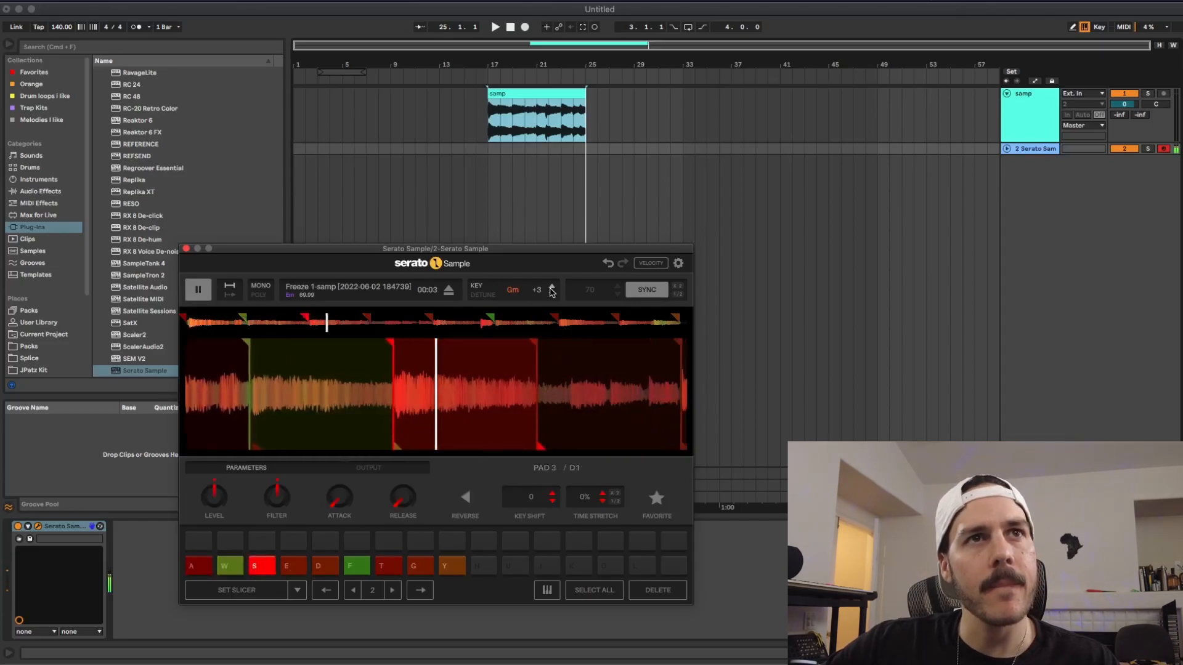
Try the sample's key shifted up to +7 (Bm) while playing the slices.
{"action": "left_click", "coordinate": [552, 288]}
{"action": "left_click", "coordinate": [551, 288]}
{"action": "left_click", "coordinate": [552, 288]}
{"action": "left_click", "coordinate": [552, 288]}
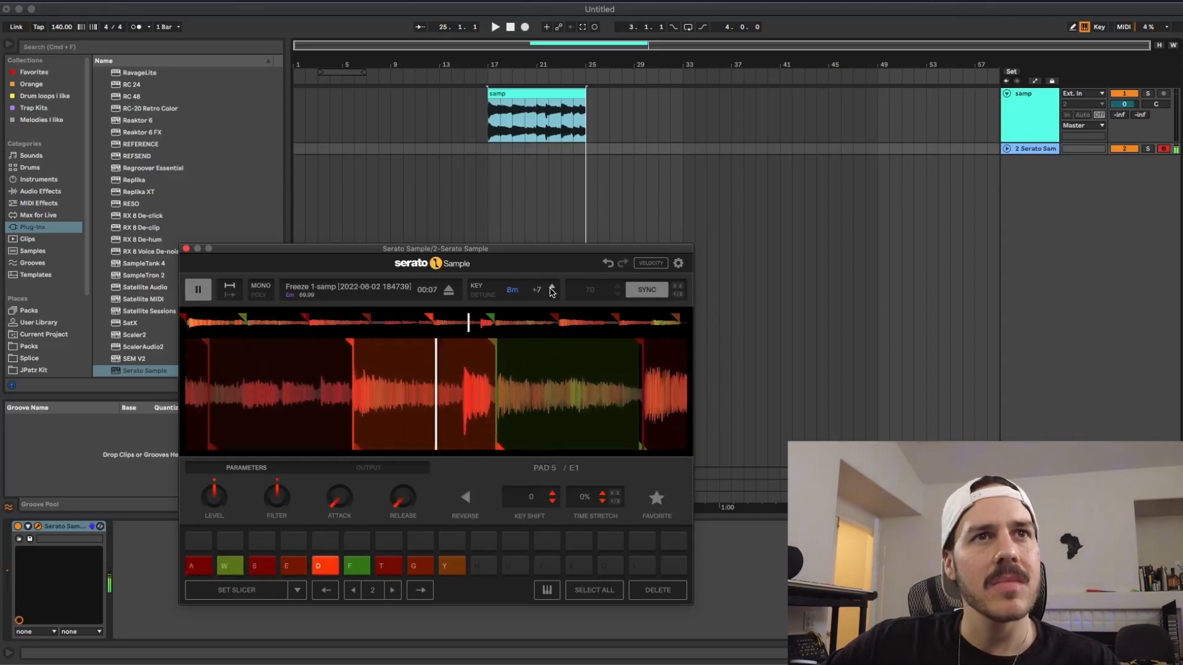
{"action": "key", "text": "a"}
{"action": "key", "text": "w"}
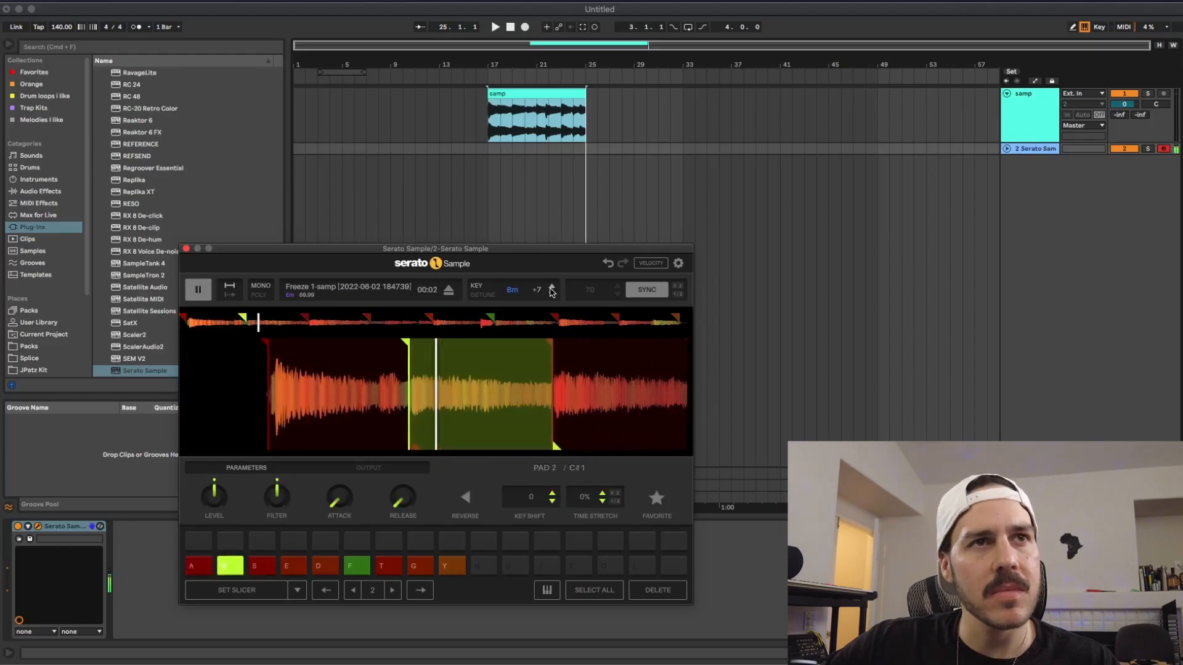
Set the sample's key shift to +2 (F#m) and audition the first pads.
{"action": "left_click", "coordinate": [552, 298]}
{"action": "left_click", "coordinate": [552, 297]}
{"action": "left_click", "coordinate": [552, 298]}
{"action": "left_click", "coordinate": [552, 297]}
{"action": "left_click", "coordinate": [552, 297]}
{"action": "key", "text": "a"}
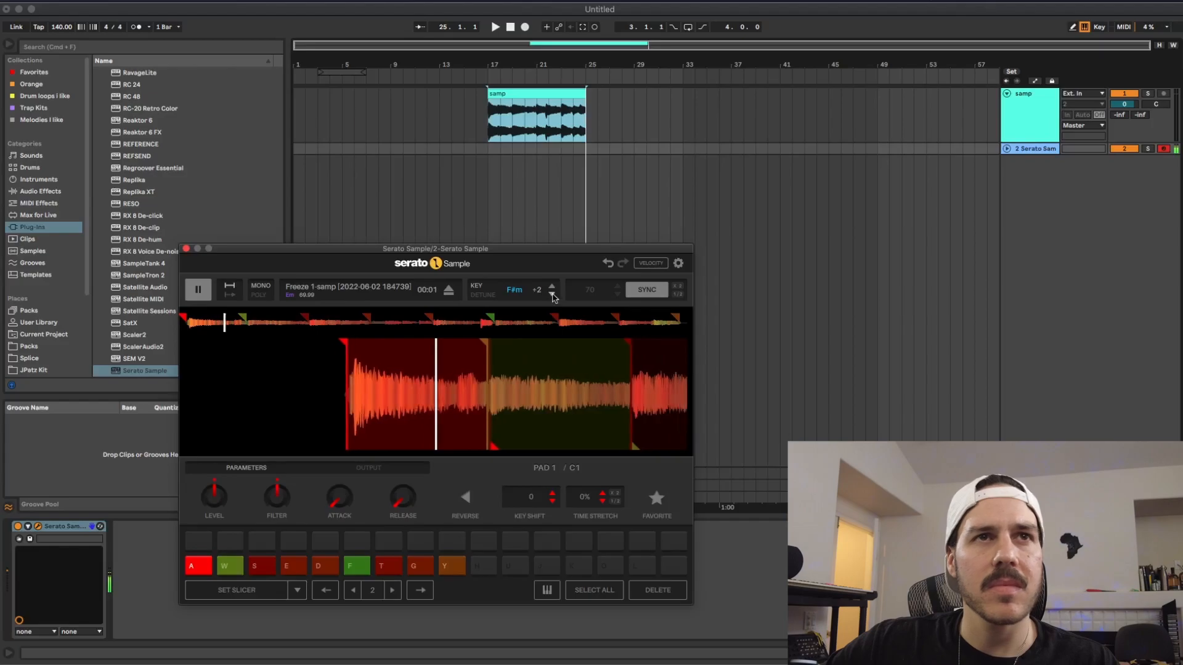
{"action": "key", "text": "w"}
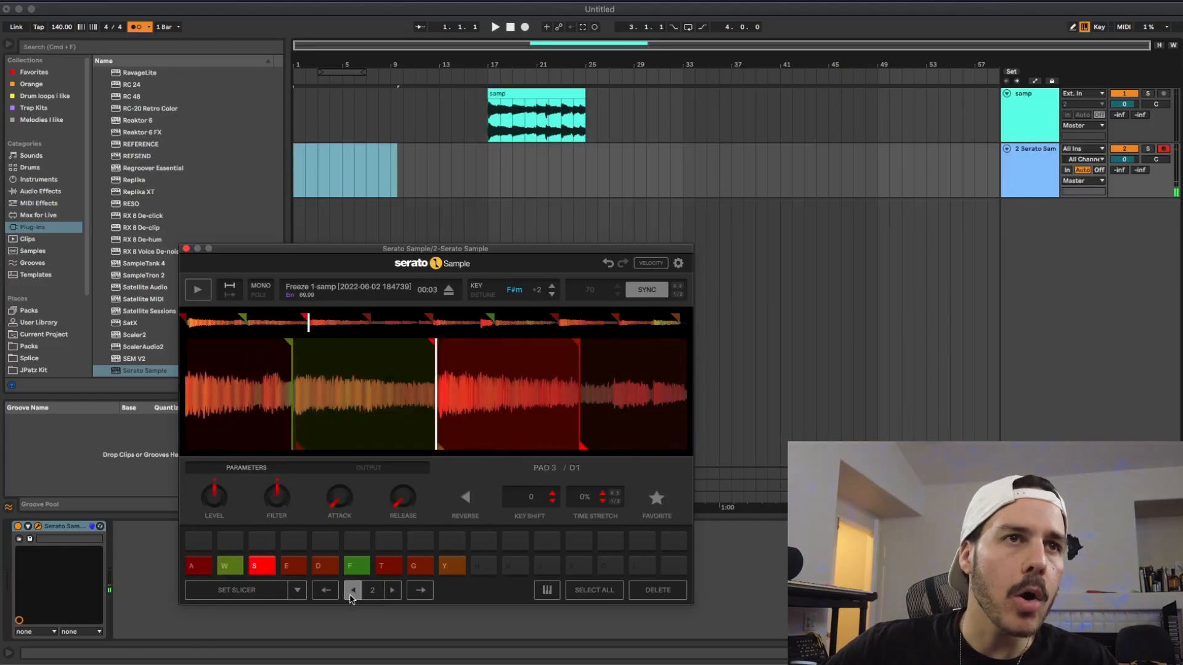
Set the slicer's slice length to 1 and audition the shorter slices.
{"action": "left_click", "coordinate": [352, 591]}
{"action": "key", "text": "a"}
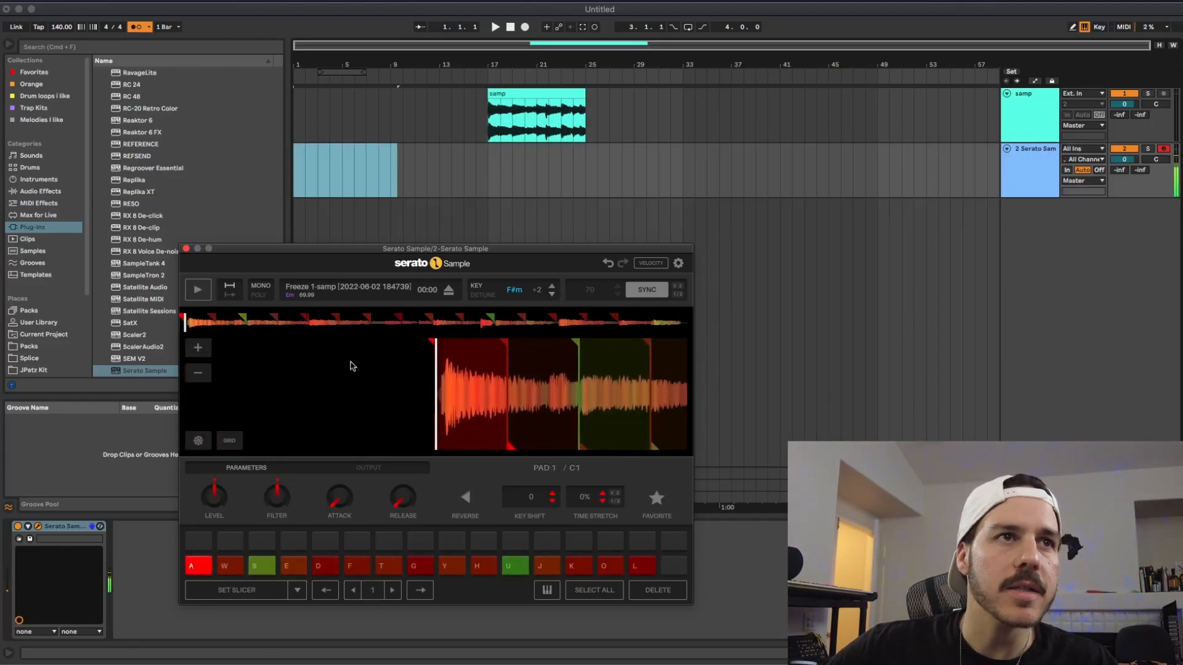
{"action": "key", "text": "s"}
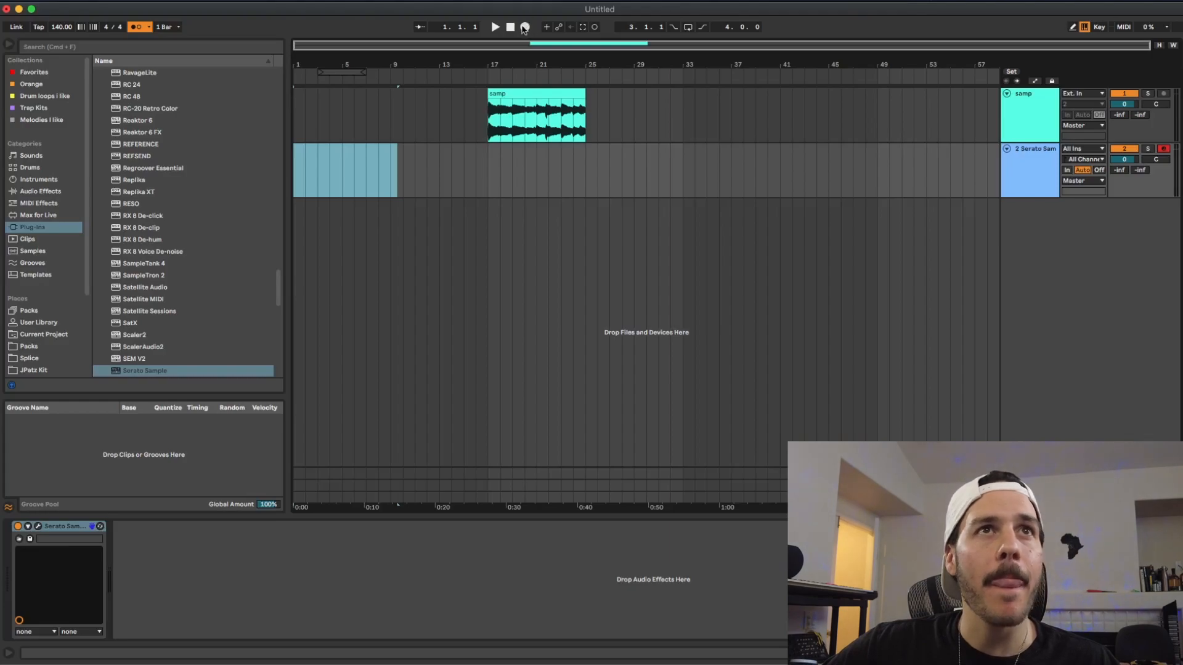
Record a 16-bar MIDI performance of the sample chops on the Serato Sample track from bar 1, and open the recorded clip.
{"action": "left_click", "coordinate": [525, 28]}
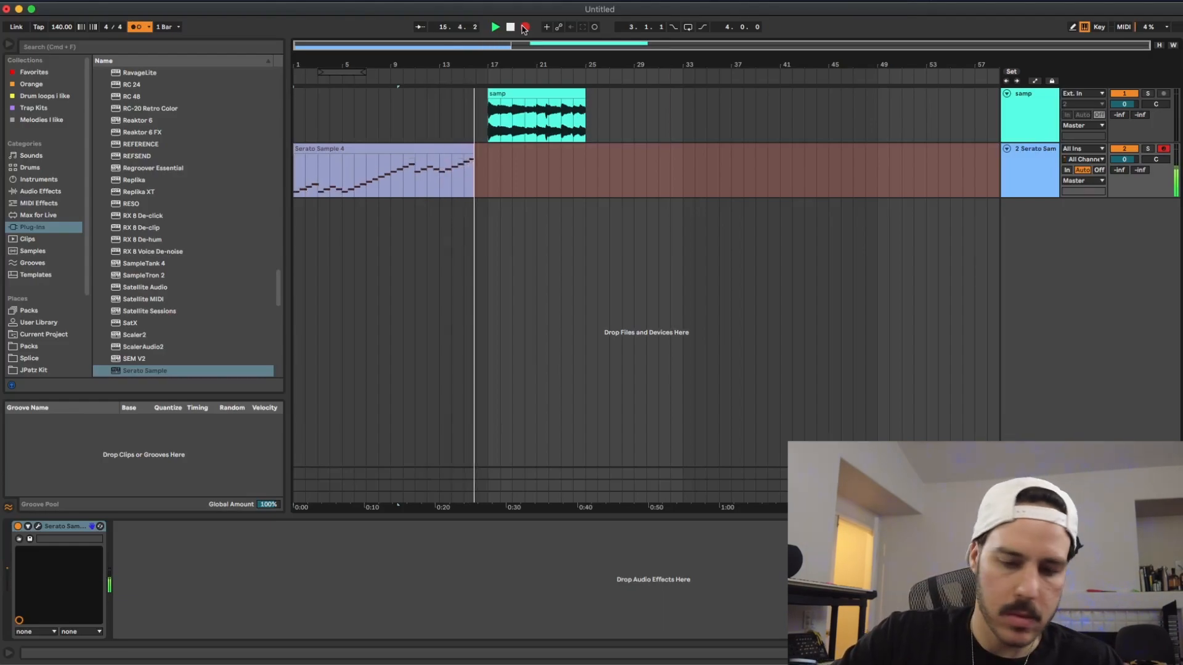
{"action": "key", "text": "space"}
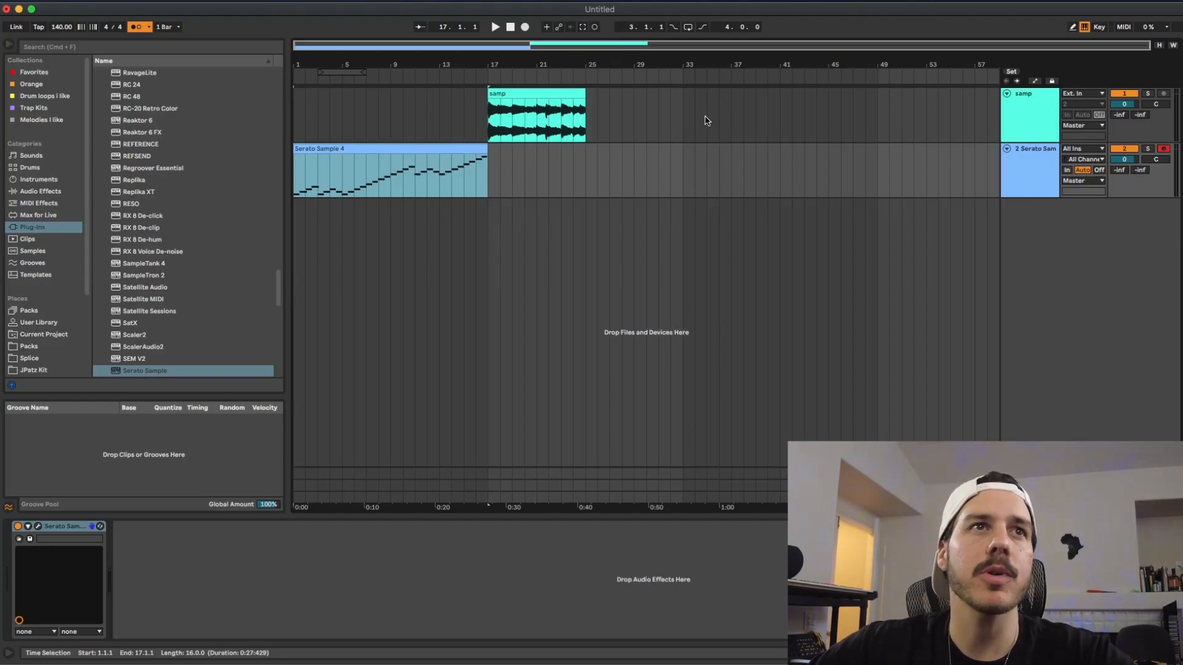
{"action": "double_click", "coordinate": [482, 149]}
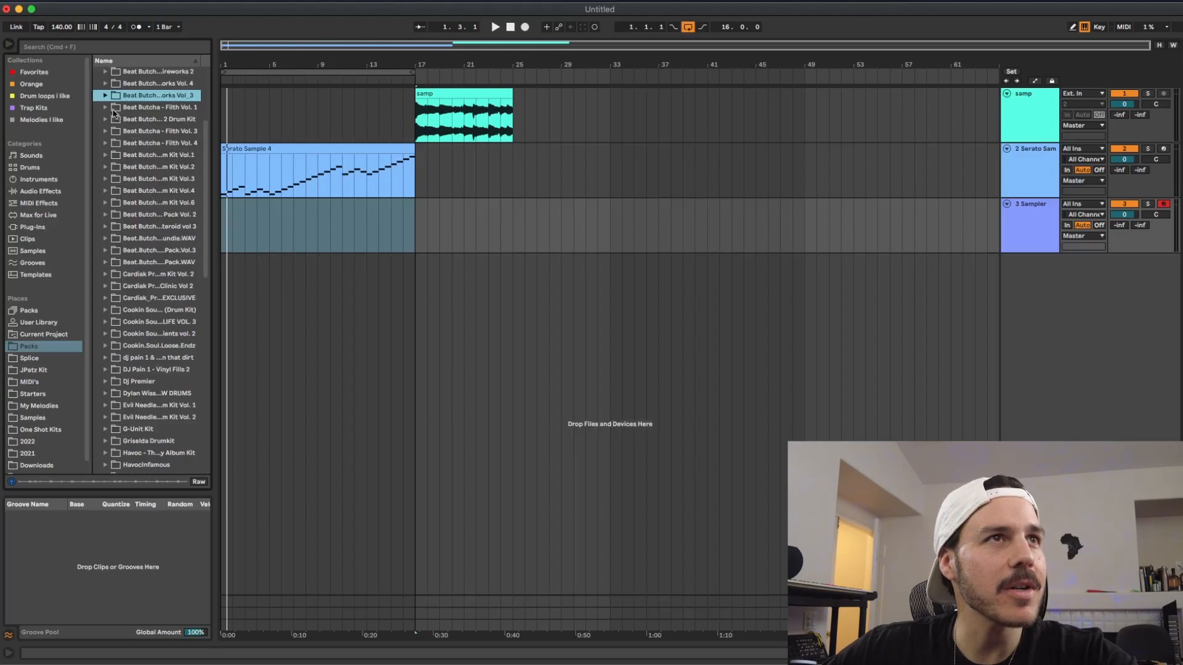
Open the DRUMLOOPS folder of the Beat Butcha Vol_3 pack and preview several of its loops.
{"action": "left_click", "coordinate": [105, 96]}
{"action": "left_click", "coordinate": [163, 167]}
{"action": "left_click", "coordinate": [167, 240]}
{"action": "left_click", "coordinate": [168, 227]}
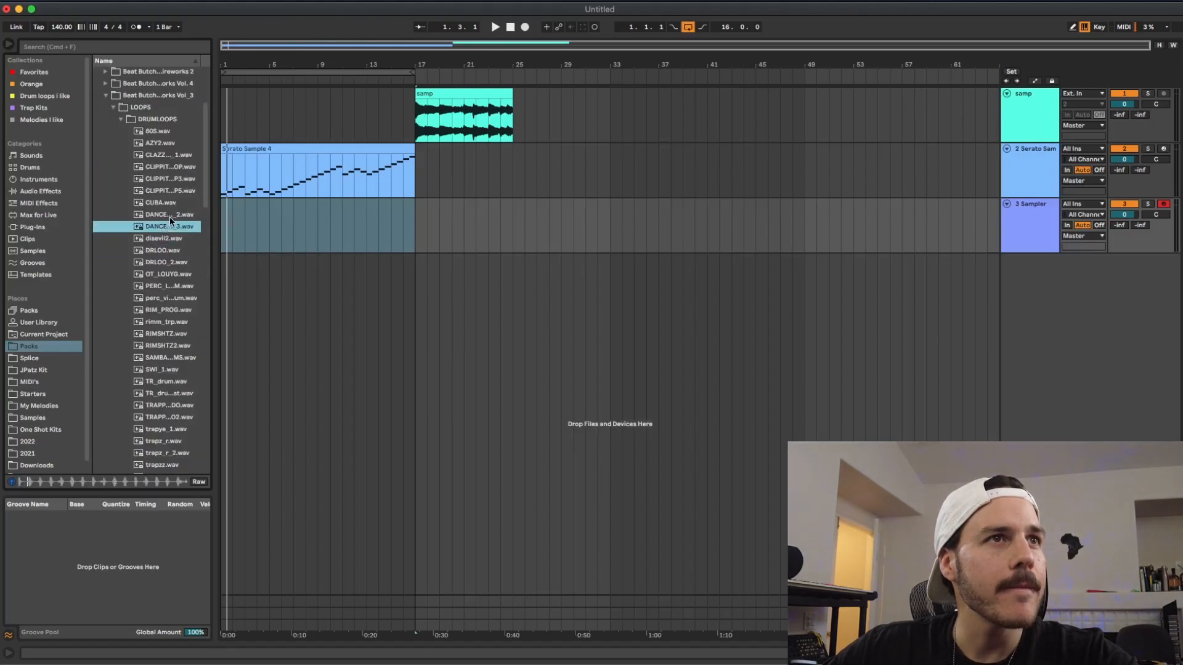
{"action": "left_click", "coordinate": [166, 240]}
Start playback of the arrangement and set the global quantization to None.
{"action": "key", "text": "space"}
{"action": "left_click", "coordinate": [166, 26]}
{"action": "left_click", "coordinate": [165, 38]}
Preview the following drum loops one by one against the playing chopped sample.
{"action": "key", "text": "Down"}
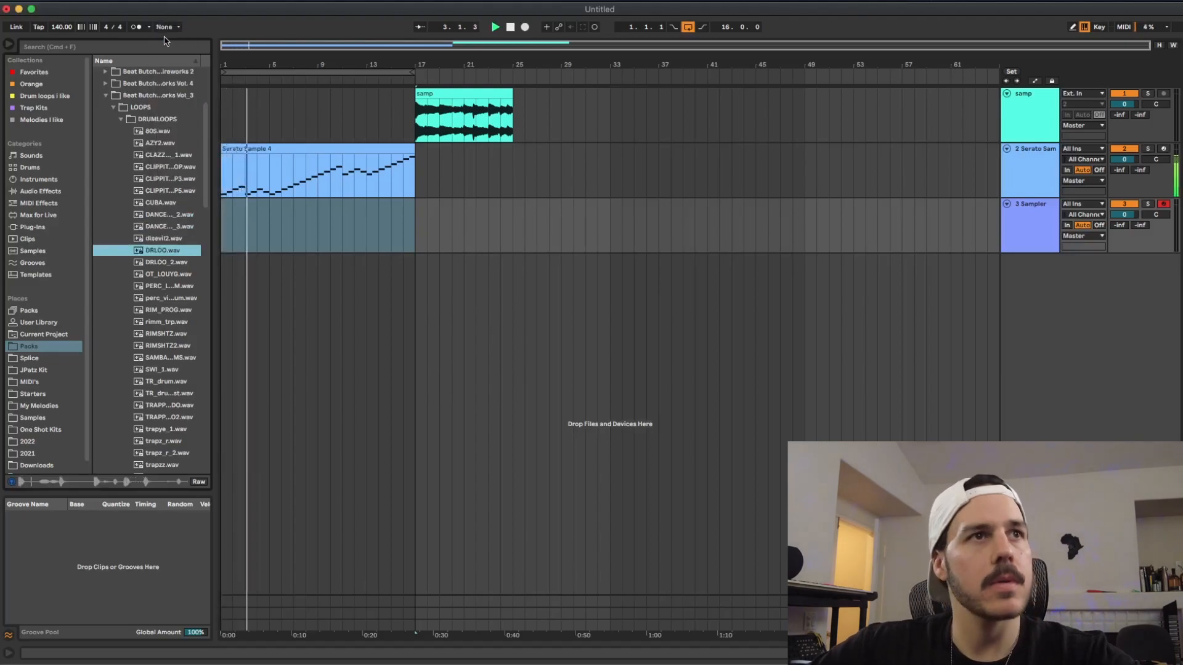
{"action": "key", "text": "Down"}
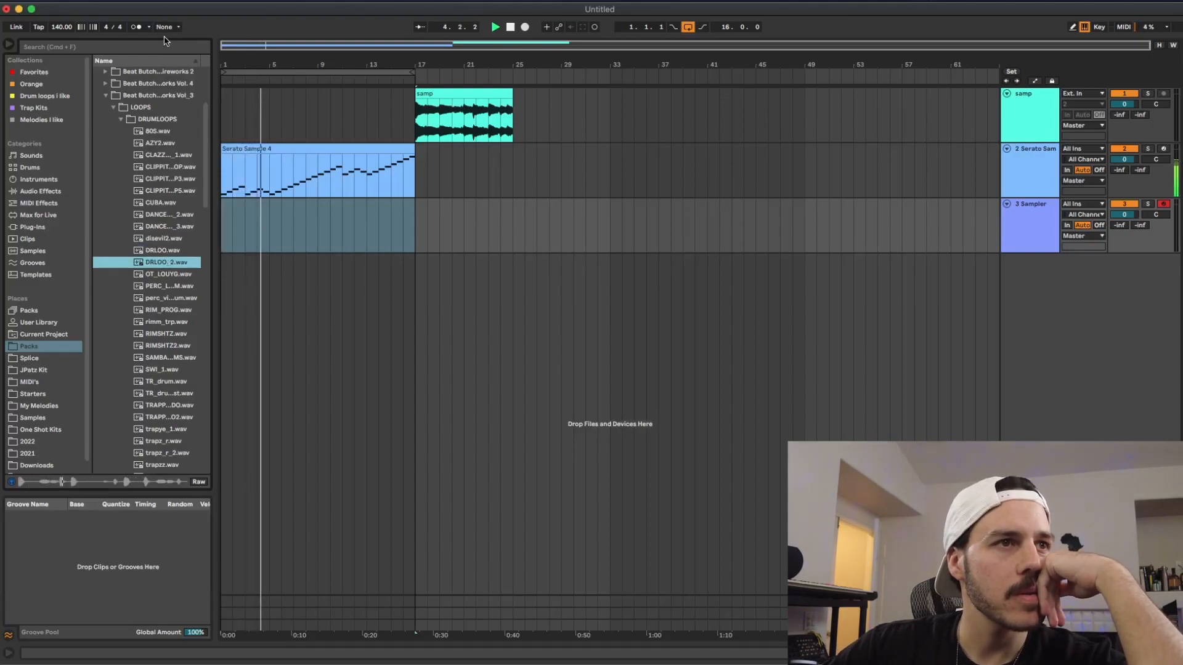
{"action": "key", "text": "Down"}
{"action": "key", "text": "Down"}
{"action": "key", "text": "Down"}
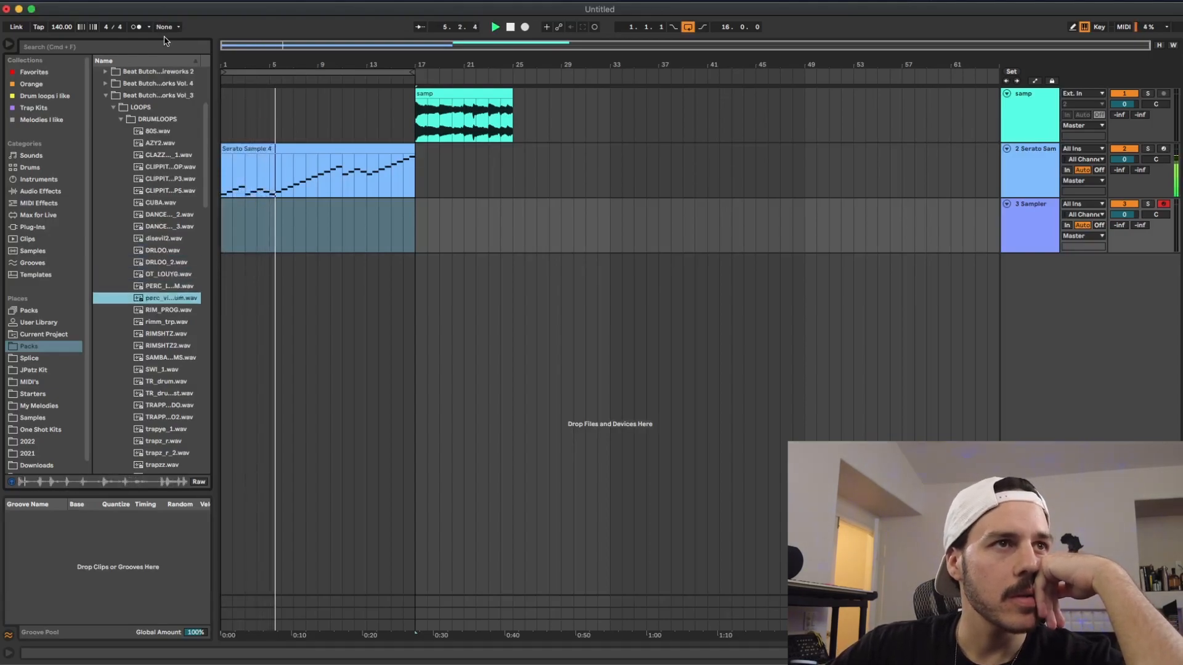
{"action": "key", "text": "Down"}
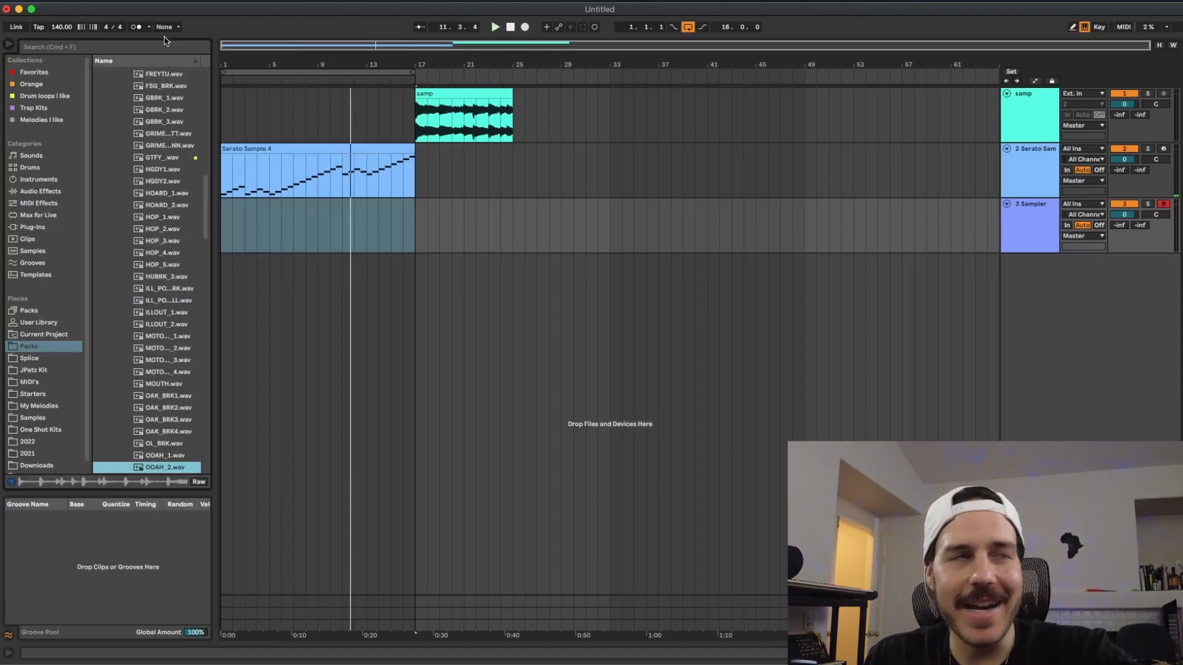
Collapse the BREAKS folder and expand the DRUMLOOPS folder of the Beat Butcha Dangerous Fireworks Vol. 4 pack.
{"action": "key", "text": "Left"}
{"action": "key", "text": "Left"}
{"action": "key", "text": "Down"}
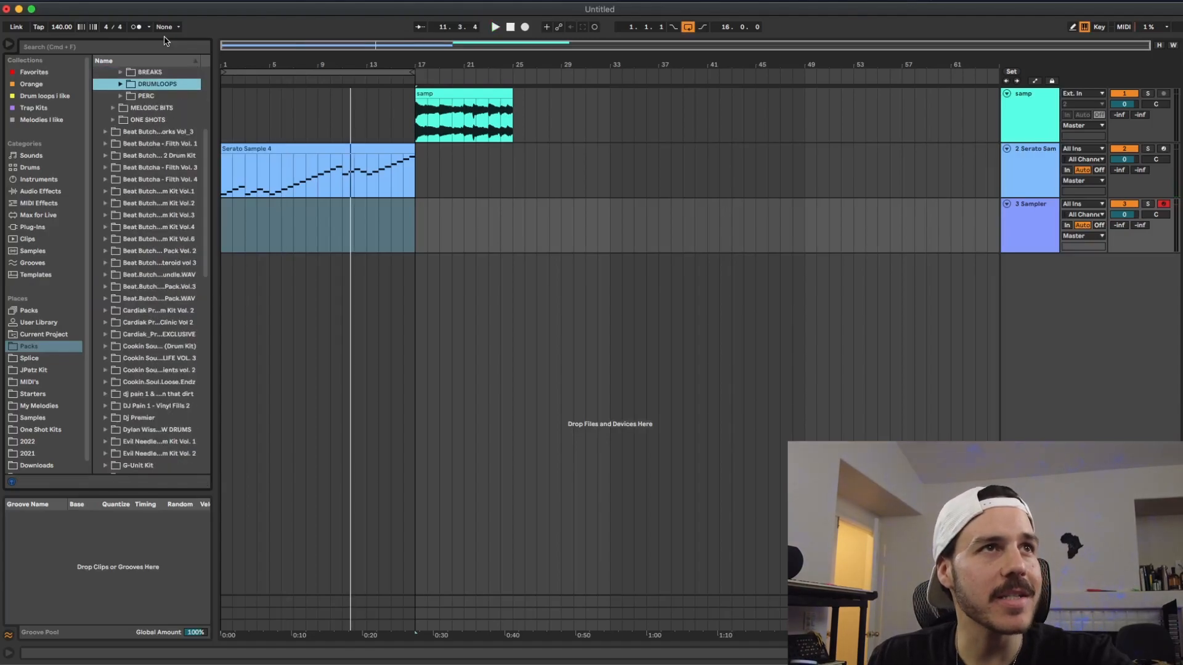
{"action": "key", "text": "Right"}
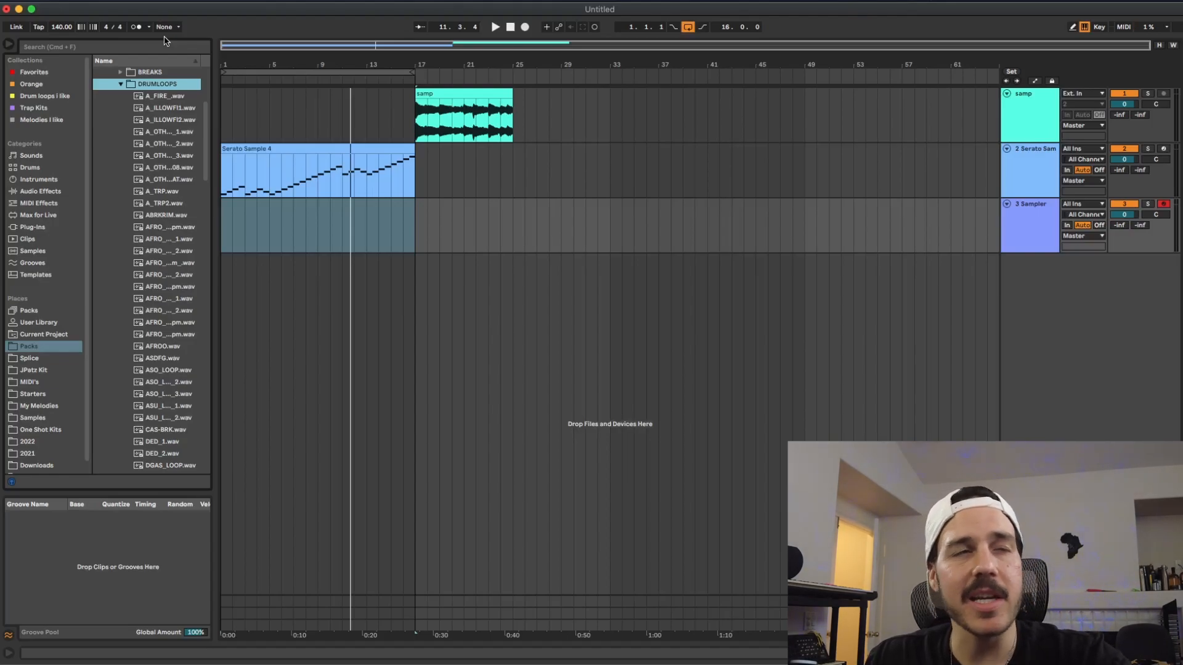
Preview the Vol. 4 drum loops against the playing sample and place the second ASO loop on a new audio track at bar 17.
{"action": "key", "text": "Down"}
{"action": "key", "text": "Down"}
{"action": "key", "text": "space"}
{"action": "key", "text": "Down"}
{"action": "key", "text": "Down"}
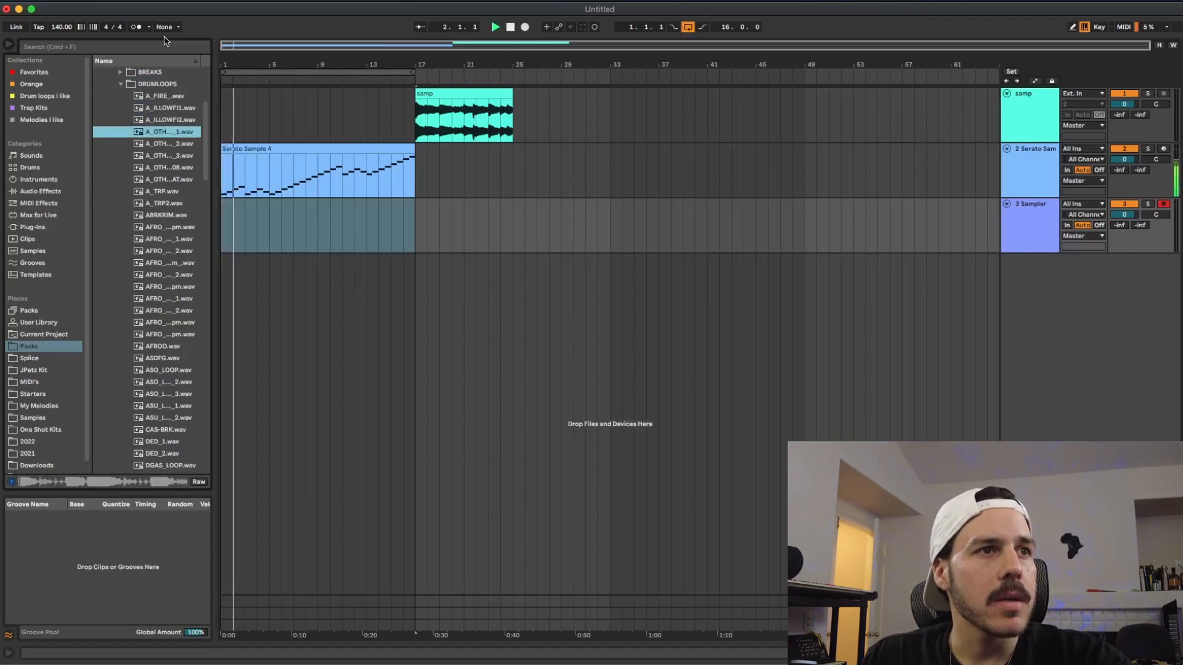
{"action": "key", "text": "Down"}
{"action": "key", "text": "Down"}
{"action": "key", "text": "Down"}
{"action": "key", "text": "Down"}
{"action": "key", "text": "Down"}
{"action": "key", "text": "Down"}
{"action": "key", "text": "Down"}
{"action": "key", "text": "Down"}
{"action": "key", "text": "Down"}
{"action": "key", "text": "Down"}
{"action": "key", "text": "Down"}
{"action": "key", "text": "Down"}
{"action": "key", "text": "Down"}
{"action": "key", "text": "Down"}
{"action": "key", "text": "Down"}
{"action": "key", "text": "Down"}
{"action": "key", "text": "Down"}
{"action": "key", "text": "Down"}
{"action": "key", "text": "Down"}
{"action": "key", "text": "Down"}
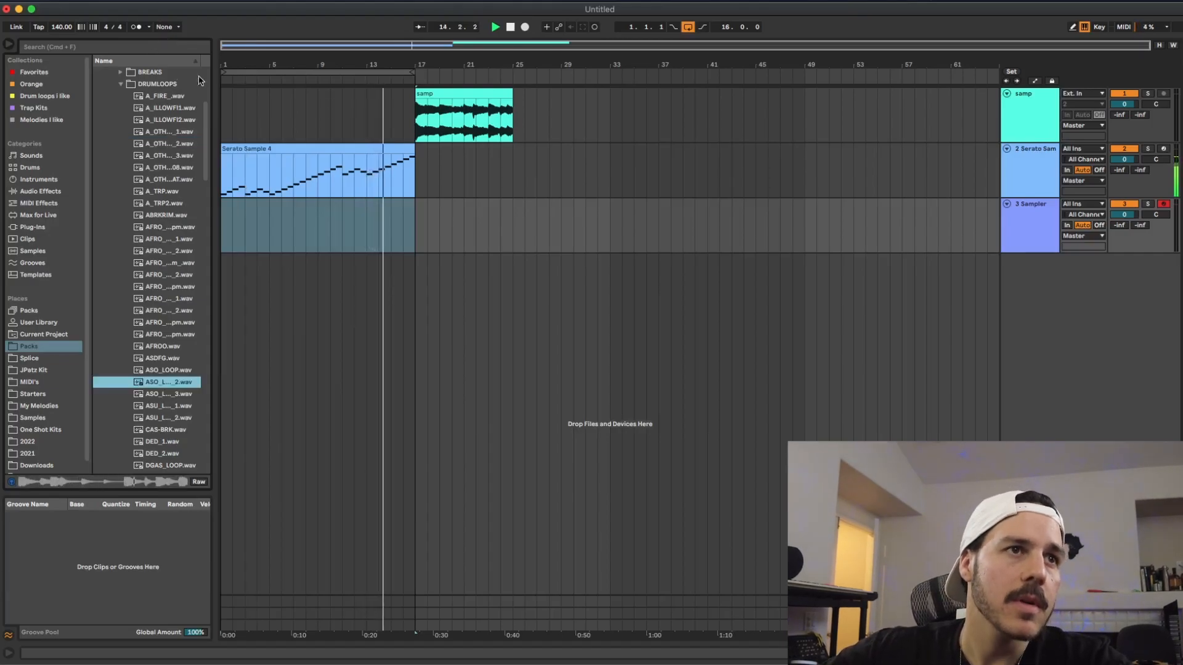
{"action": "left_click_drag", "start_coordinate": [169, 382], "coordinate": [413, 258]}
Preview more Vol. 4 drum loops after the ASO loops, down to the DONSKI loops.
{"action": "key", "text": "Down"}
{"action": "key", "text": "Down"}
{"action": "key", "text": "Down"}
{"action": "key", "text": "Down"}
{"action": "key", "text": "Down"}
{"action": "key", "text": "Down"}
{"action": "key", "text": "Down"}
{"action": "key", "text": "Down"}
{"action": "key", "text": "Down"}
{"action": "key", "text": "Down"}
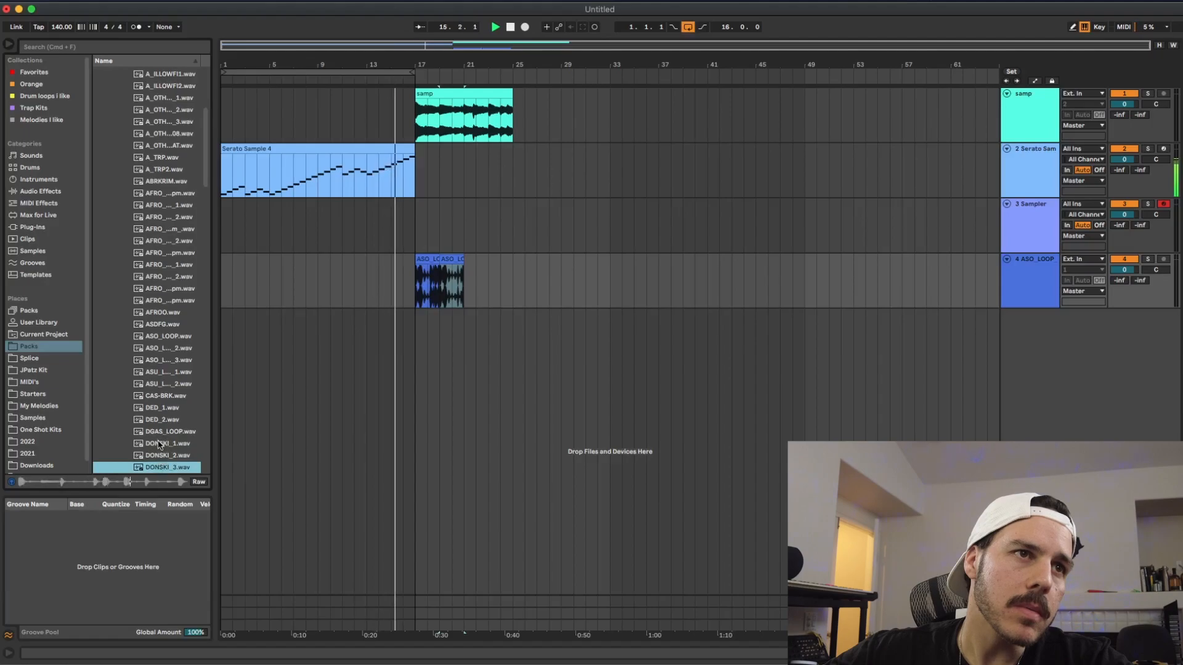
Add the DONSKI_1 drum loop to the ASO_LOOP track and place it at bar 1 under the chopped sample.
{"action": "left_click", "coordinate": [159, 445]}
{"action": "left_click_drag", "start_coordinate": [159, 445], "coordinate": [240, 292]}
{"action": "scroll", "coordinate": [157, 411], "scroll_direction": "down", "scroll_amount": 3}
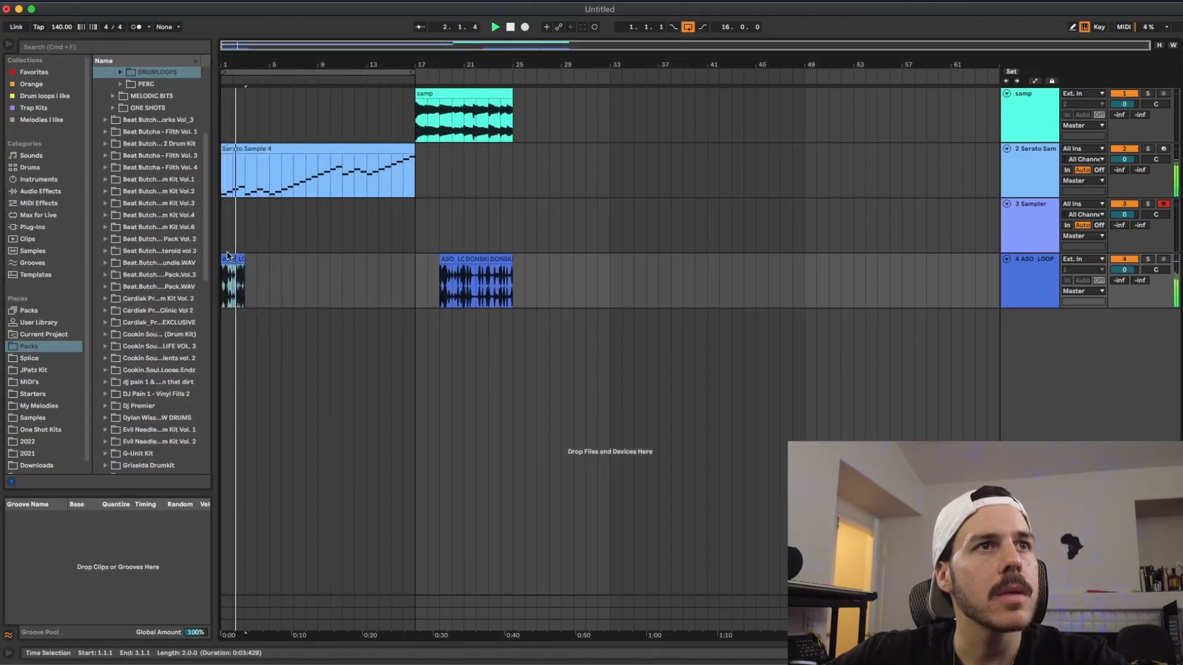
{"action": "left_click_drag", "start_coordinate": [264, 260], "coordinate": [232, 270]}
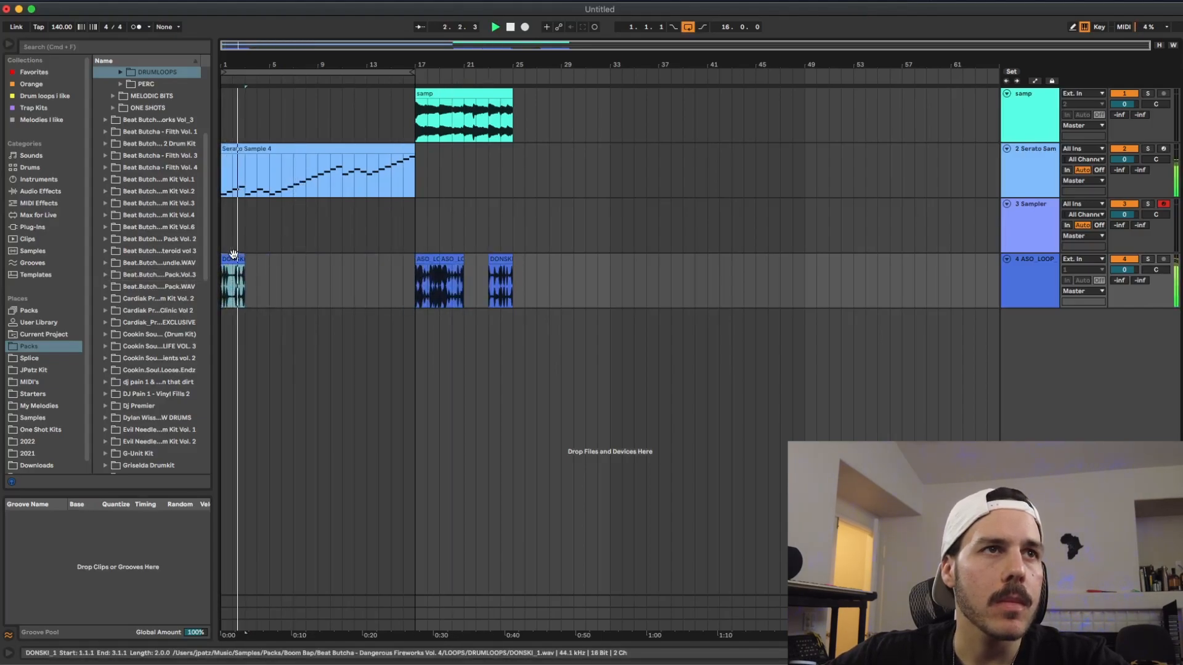
Load the DONSKI_1 loop into the sampler of a new MIDI track and move its audio clip to about bar 26.
{"action": "key", "text": "space"}
{"action": "key", "text": "super+shift+t"}
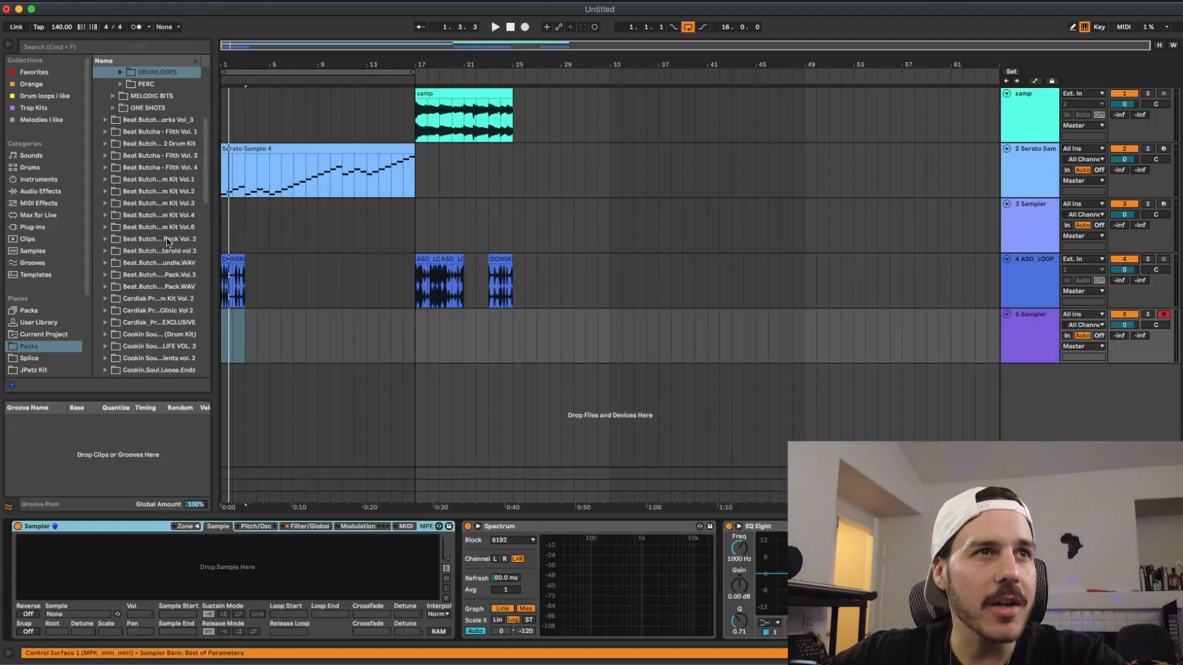
{"action": "left_click_drag", "start_coordinate": [235, 259], "coordinate": [159, 532]}
{"action": "left_click_drag", "start_coordinate": [237, 257], "coordinate": [540, 259]}
{"action": "left_click", "coordinate": [1022, 331]}
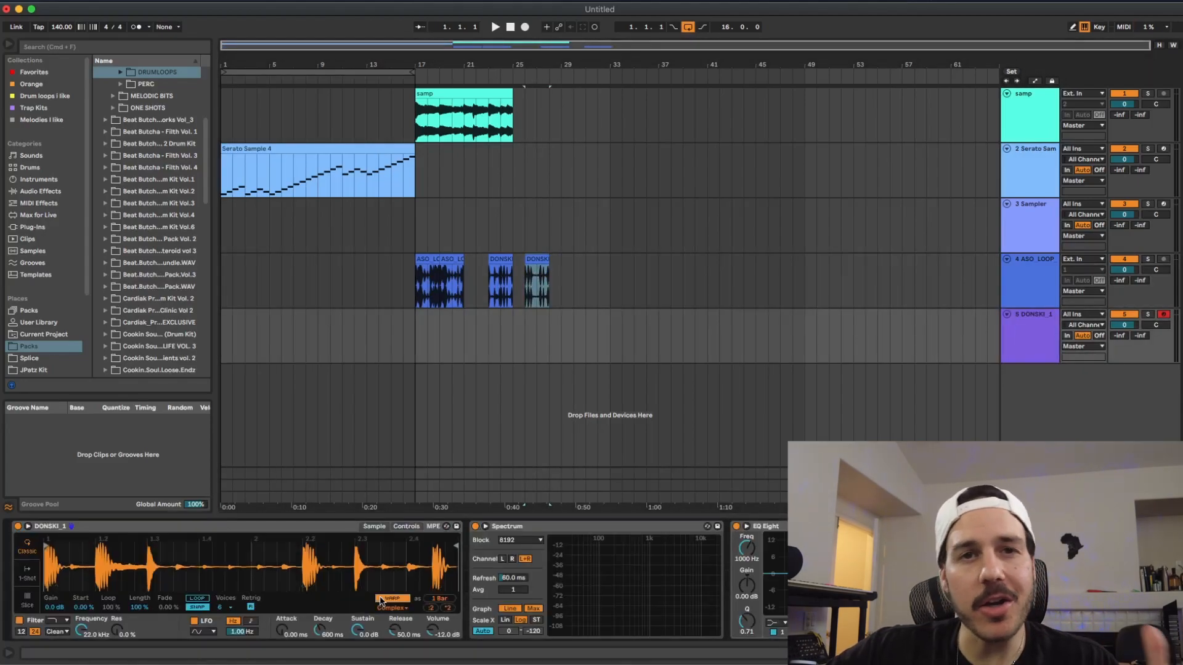
Switch the DONSKI_1 sampler to Slice mode, slicing by Beat with a 1/4 division, and audition a slice.
{"action": "left_click", "coordinate": [27, 601]}
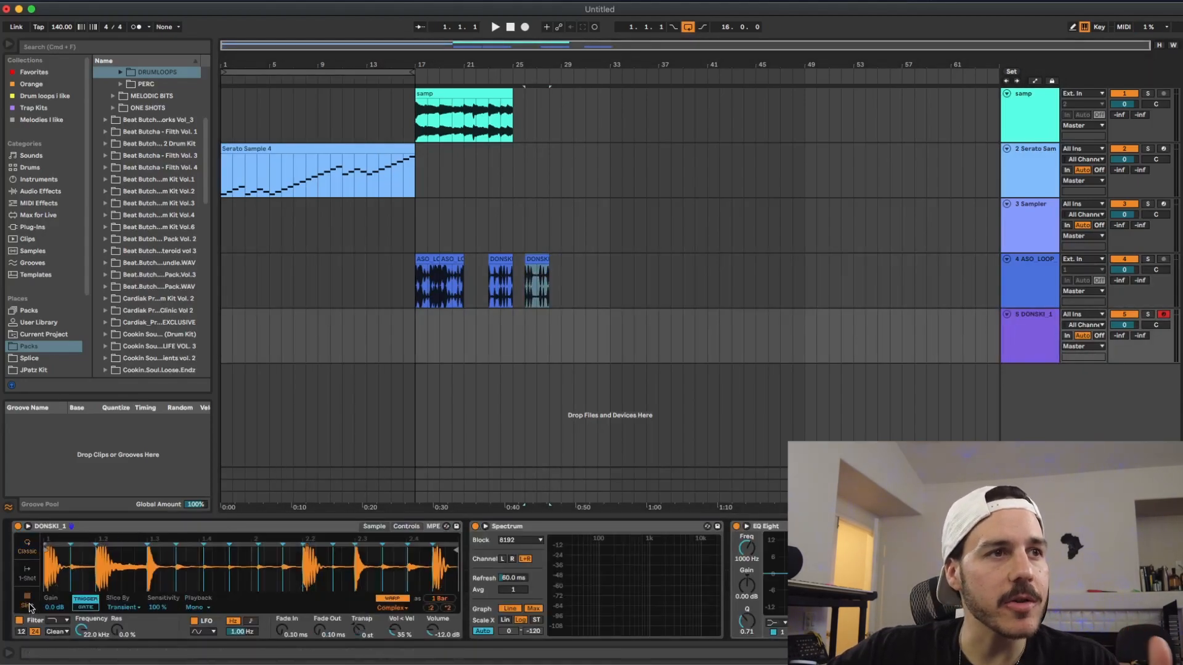
{"action": "left_click", "coordinate": [114, 626]}
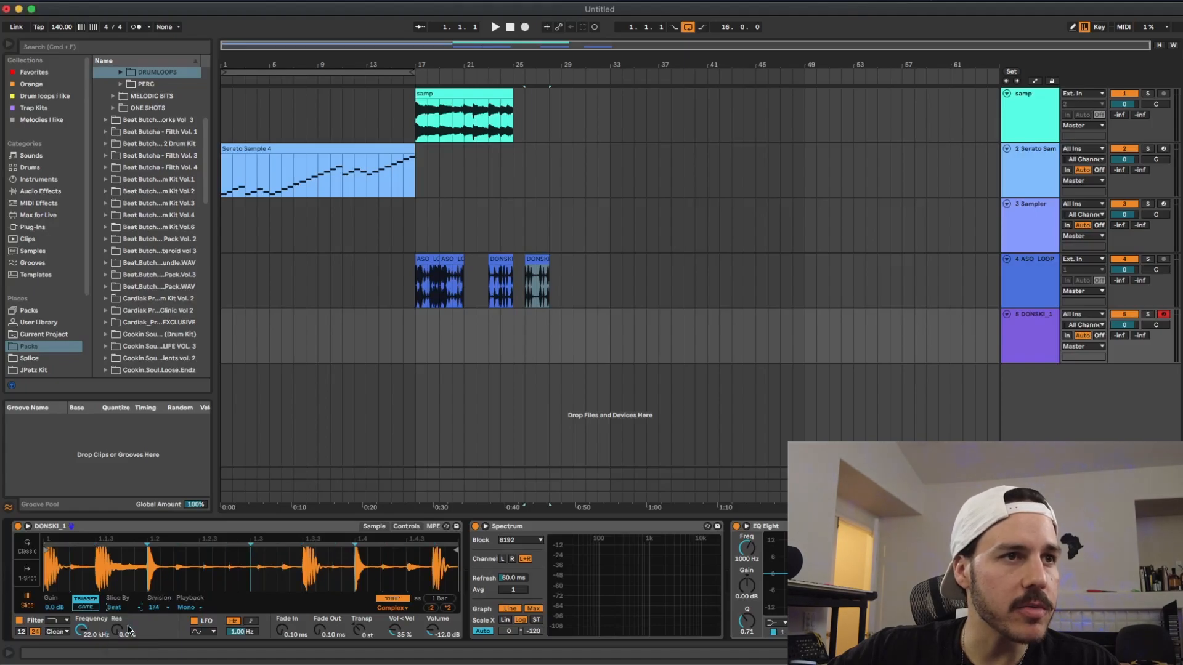
{"action": "left_click", "coordinate": [118, 565]}
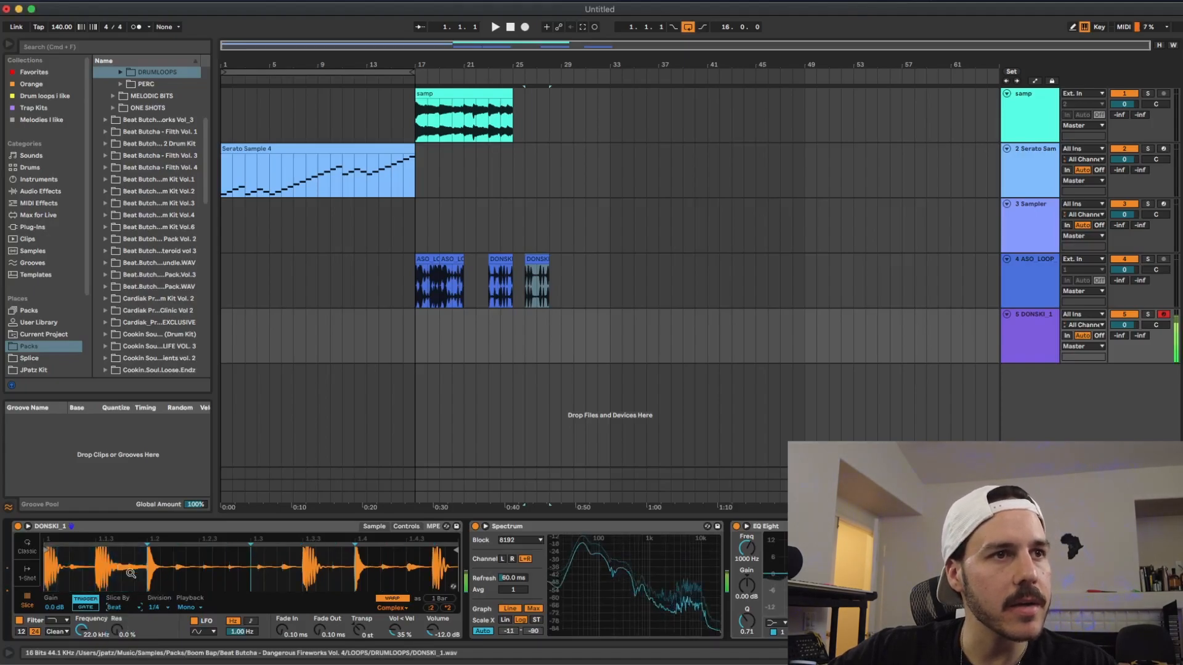
Double the DONSKI_1 loop's warped length in its sampler and record a pattern of its slices from bar 1.
{"action": "left_click", "coordinate": [442, 609]}
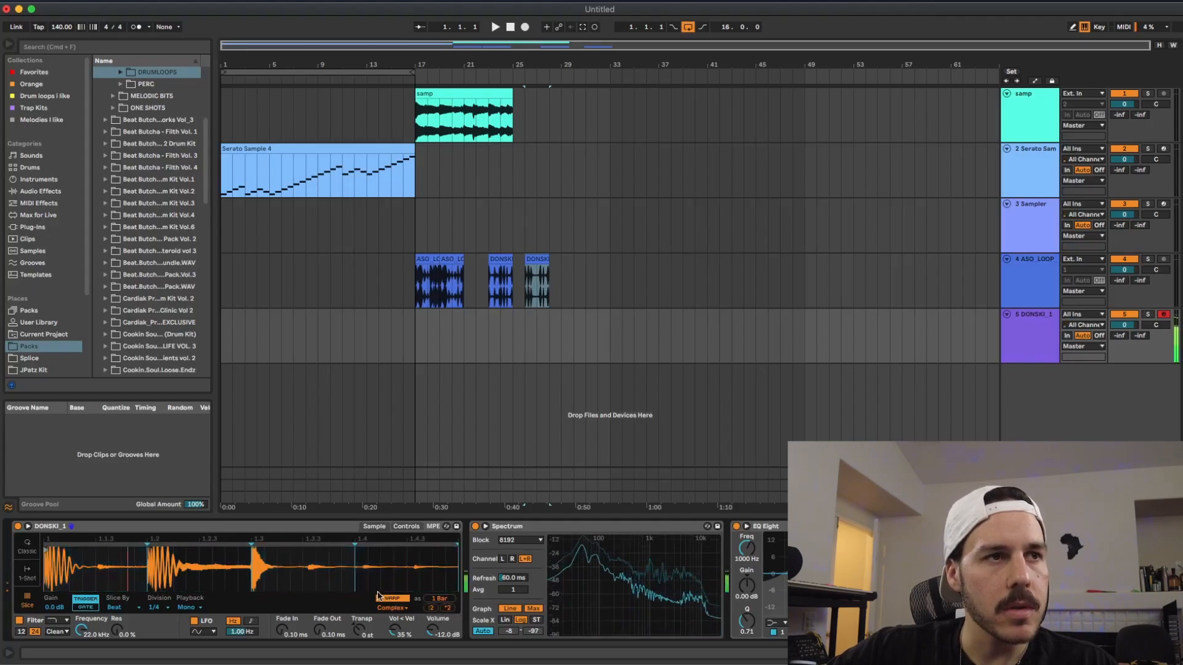
{"action": "left_click", "coordinate": [524, 27]}
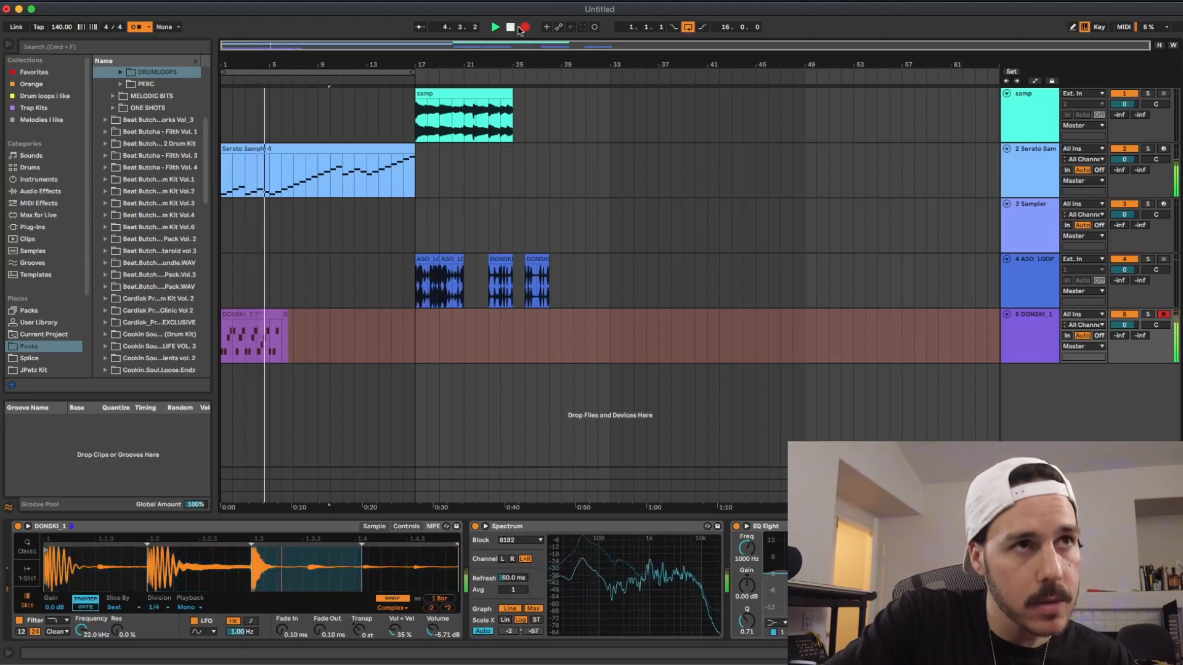
{"action": "key", "text": "space"}
Open the recorded DONSKI_1 clip, quantize all of its notes and play it back.
{"action": "double_click", "coordinate": [256, 315]}
{"action": "key", "text": "space"}
{"action": "left_click", "coordinate": [426, 315]}
{"action": "key", "text": "super+a"}
{"action": "key", "text": "super+u"}
{"action": "left_click", "coordinate": [495, 28]}
{"action": "left_click", "coordinate": [488, 265]}
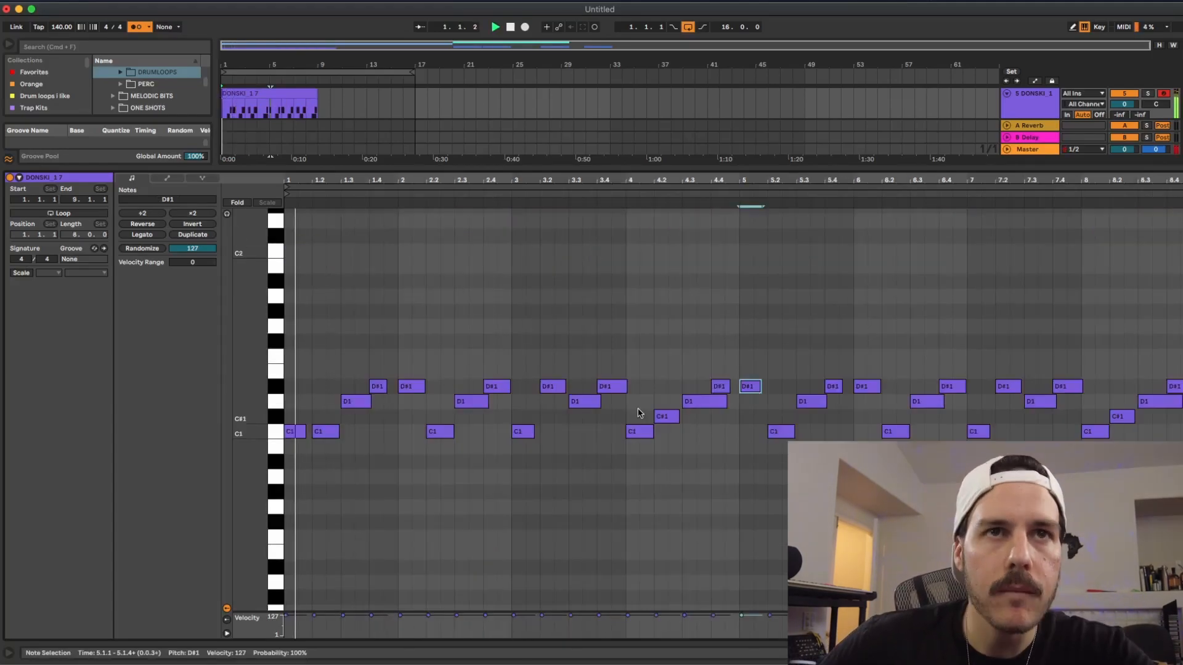
Move the C1 notes at bars 4 and 8 up to D#1 and the D#1 note at bar 5 down to C1.
{"action": "left_click", "coordinate": [640, 432]}
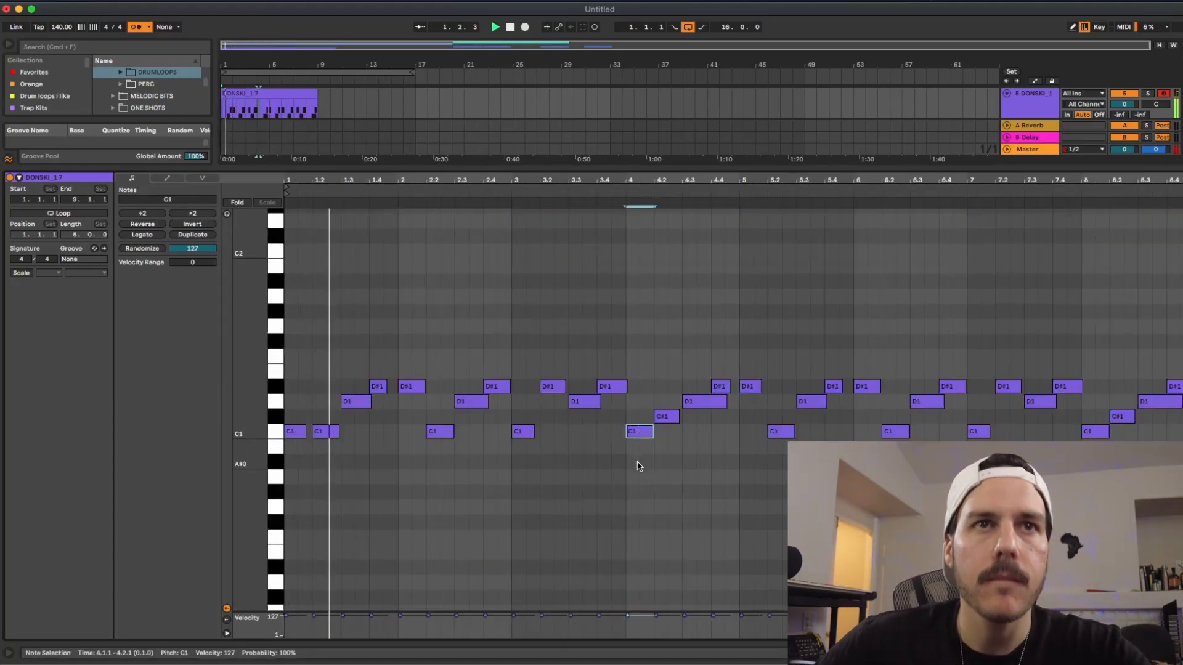
{"action": "key", "text": "Up"}
{"action": "key", "text": "Up"}
{"action": "key", "text": "Up"}
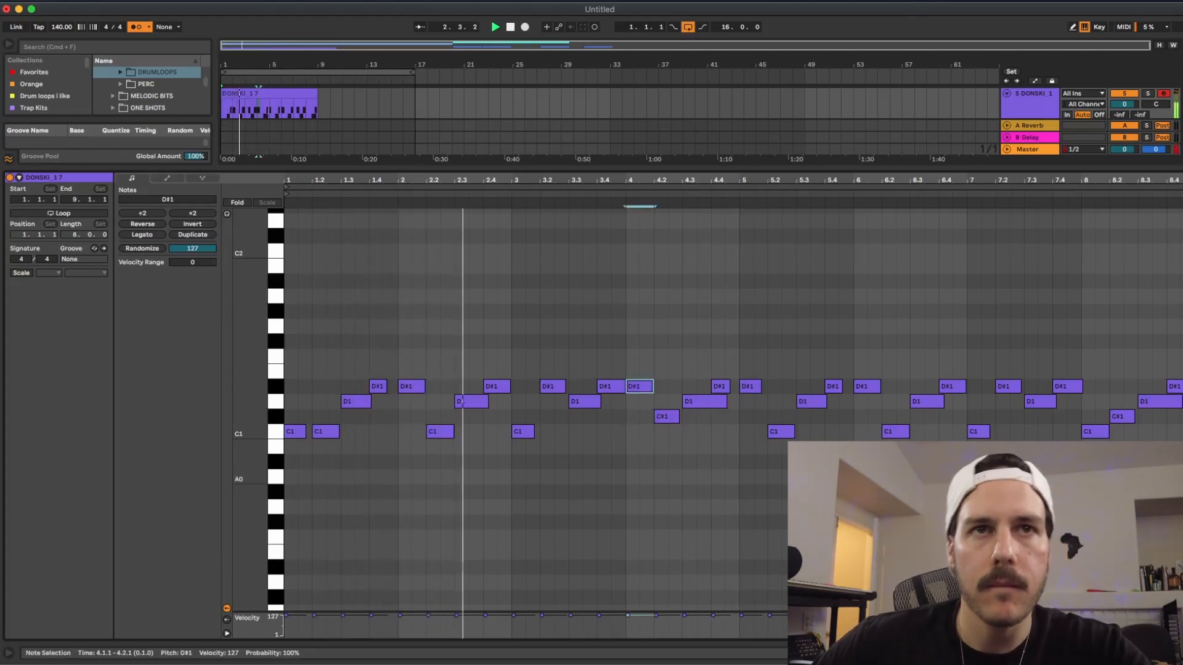
{"action": "left_click_drag", "start_coordinate": [749, 388], "coordinate": [750, 439]}
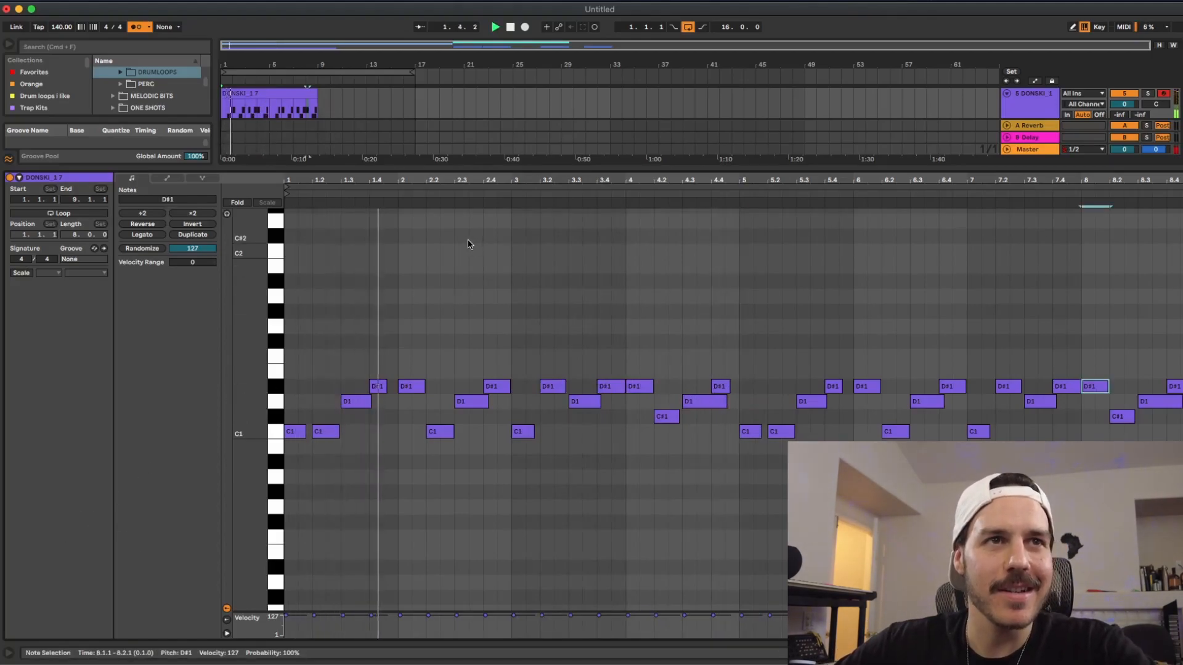
Turn off the metronome and extend the DONSKI_1 pattern to fill bars 1 to 16.
{"action": "left_click", "coordinate": [485, 259]}
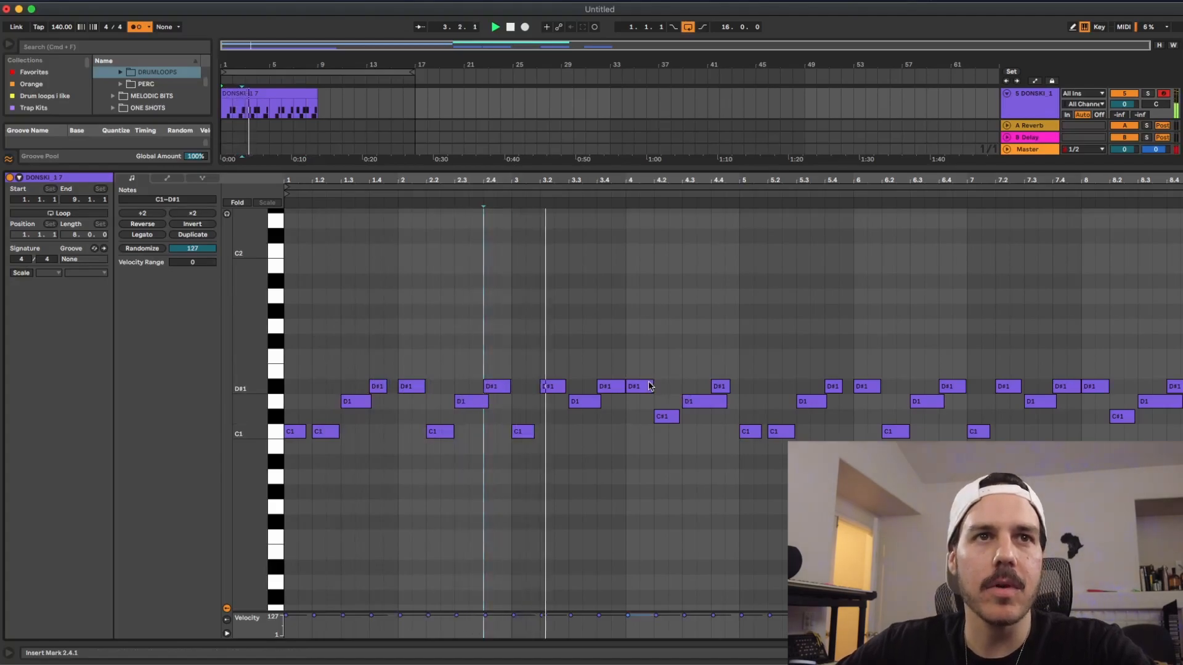
{"action": "left_click", "coordinate": [134, 28]}
{"action": "left_click", "coordinate": [750, 373]}
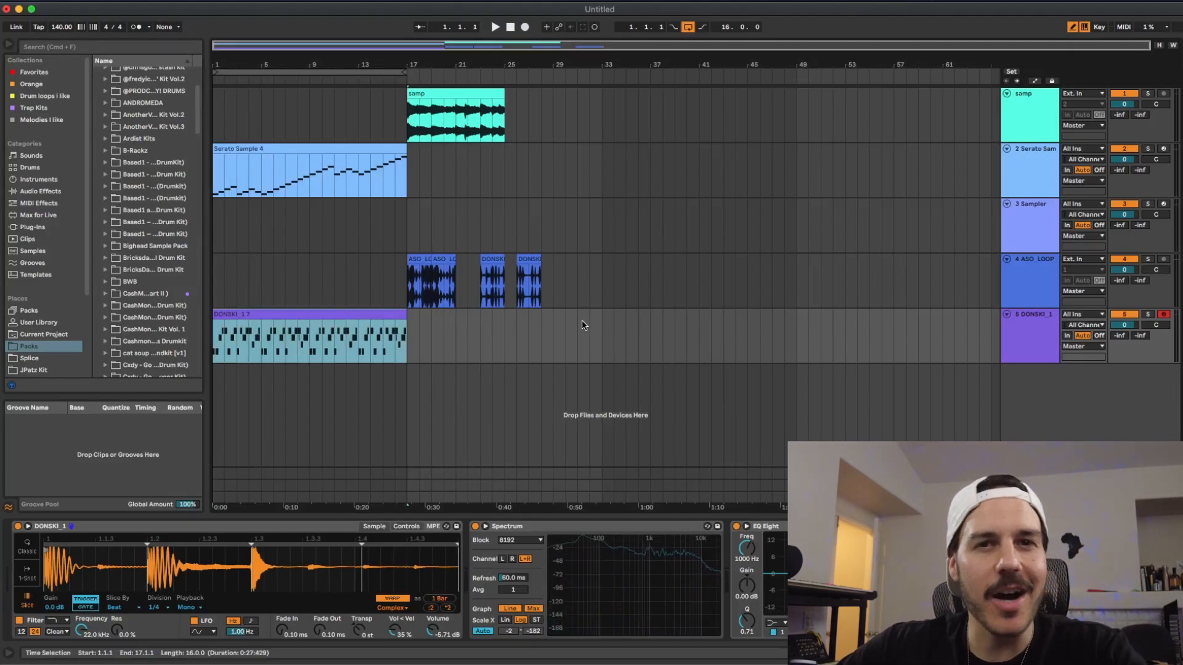
Add a new MIDI track with a Drum Rack and load the PG CHAMPIONS Rim 07 sample onto its E1 pad.
{"action": "left_click", "coordinate": [127, 1]}
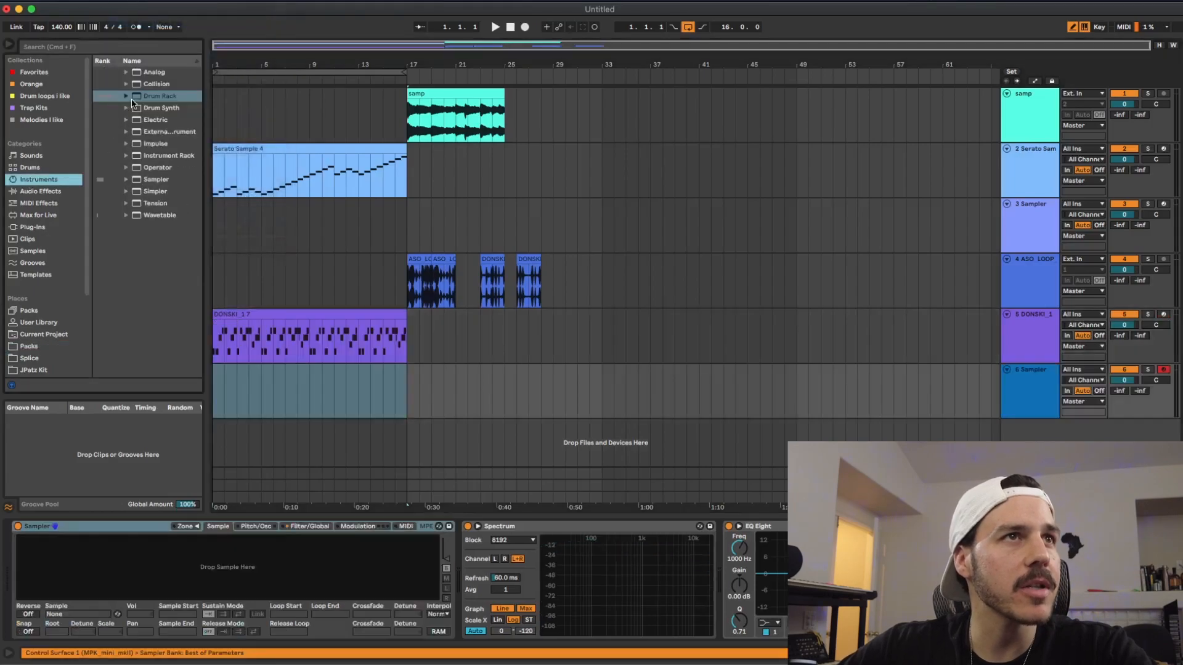
{"action": "left_click_drag", "start_coordinate": [132, 103], "coordinate": [351, 370]}
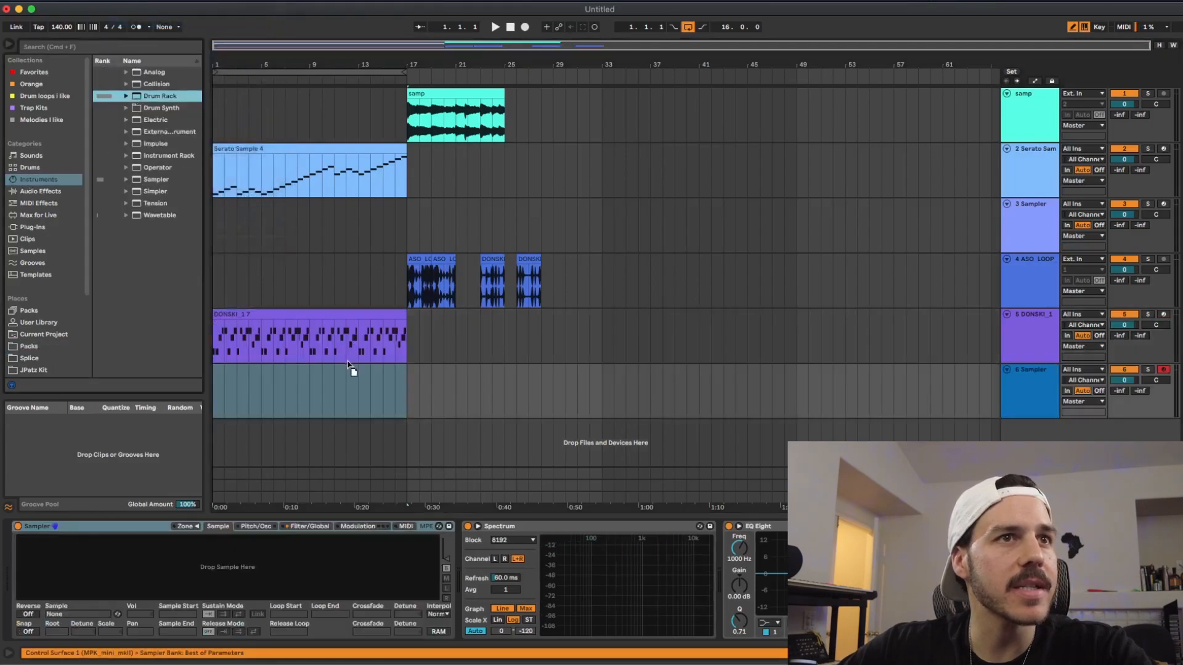
{"action": "left_click", "coordinate": [31, 349]}
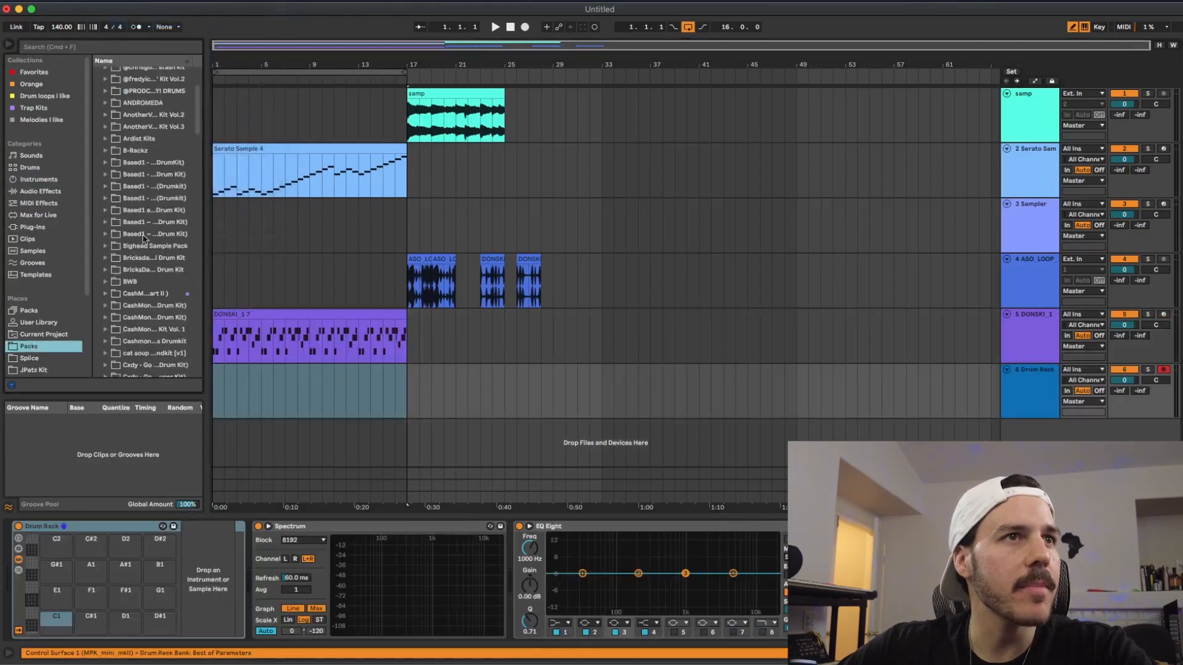
{"action": "left_click", "coordinate": [160, 349]}
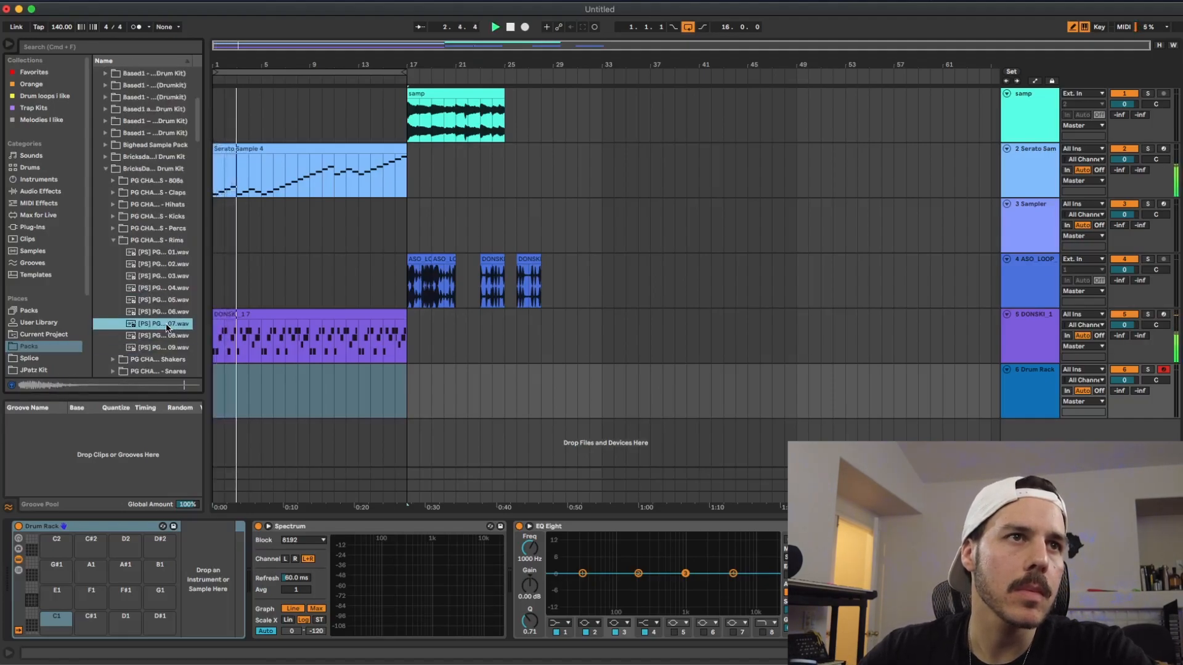
{"action": "left_click_drag", "start_coordinate": [167, 329], "coordinate": [79, 598]}
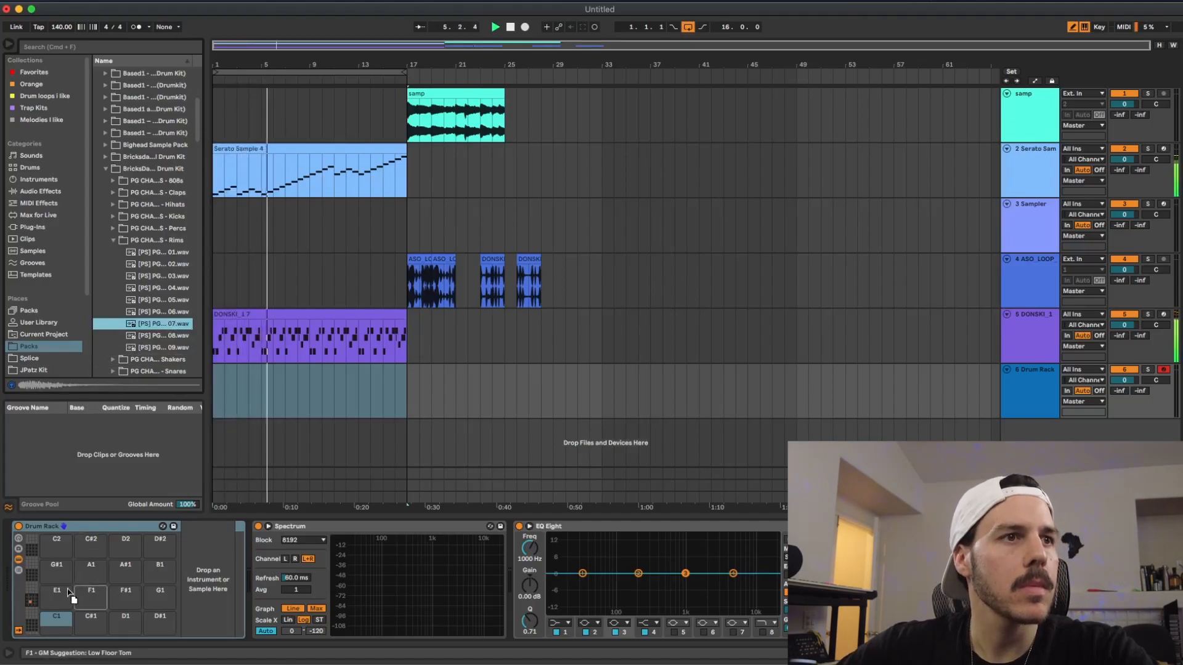
Insert an empty 16-bar MIDI clip on the Drum Rack track from bar 1 and restart playback.
{"action": "right_click", "coordinate": [285, 405]}
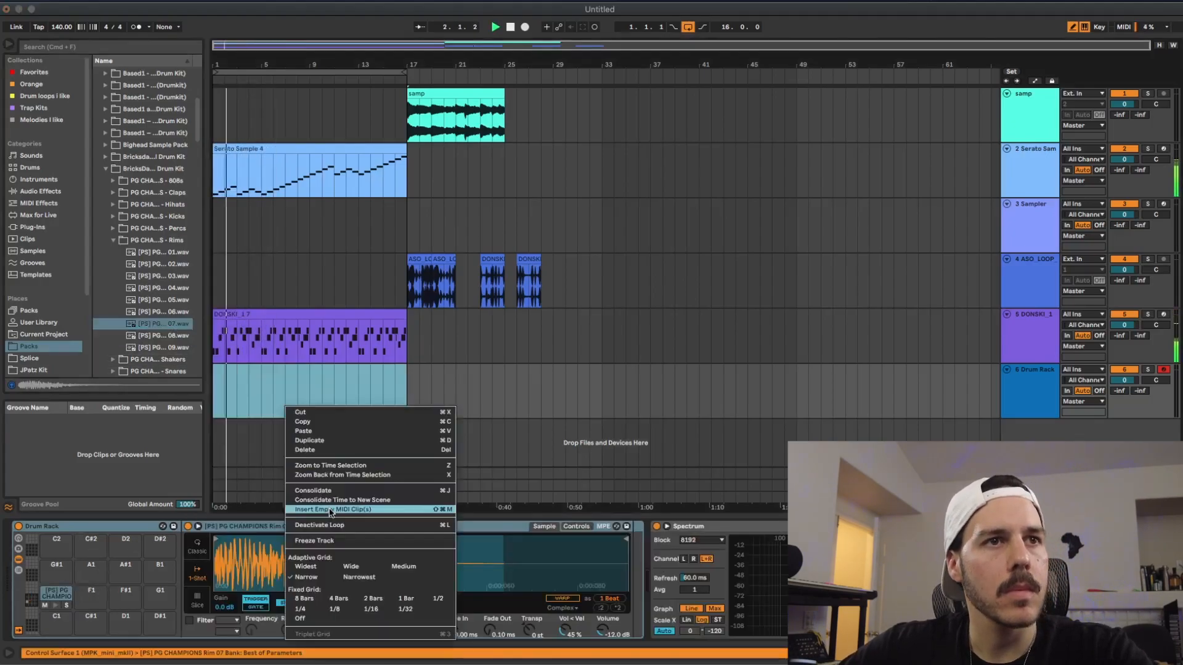
{"action": "left_click", "coordinate": [332, 511]}
{"action": "key", "text": "space"}
{"action": "key", "text": "space"}
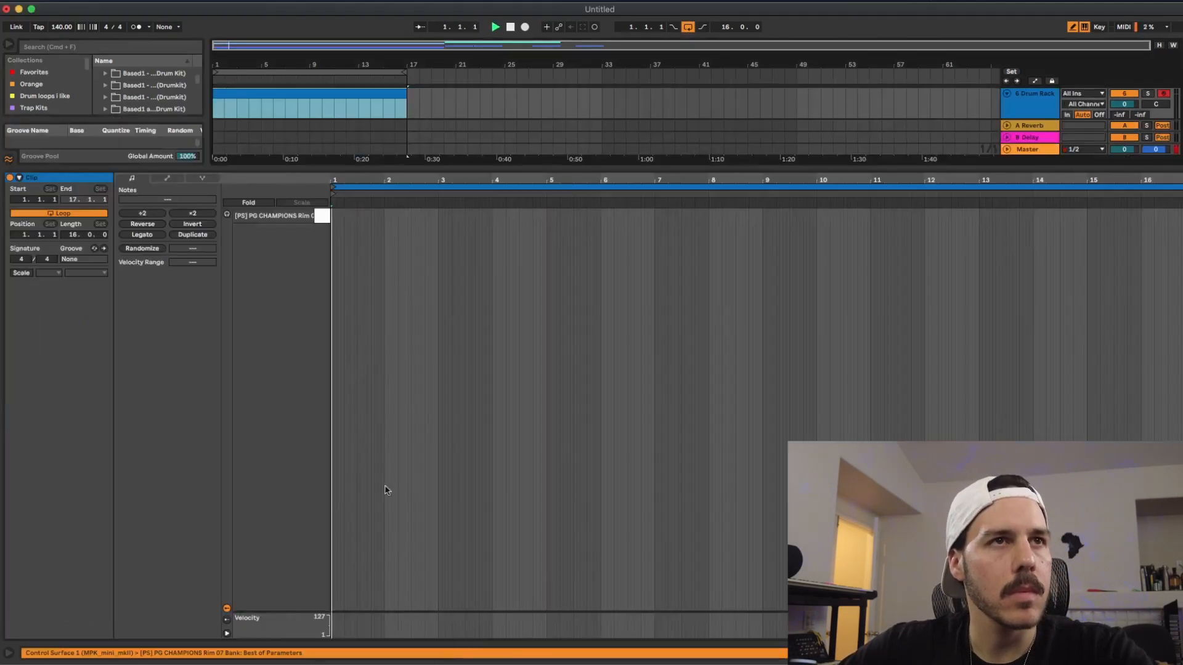
Draw a sixteenth-note rim hit at 1.3 in the new clip and raise its velocity to 127.
{"action": "left_click", "coordinate": [360, 215]}
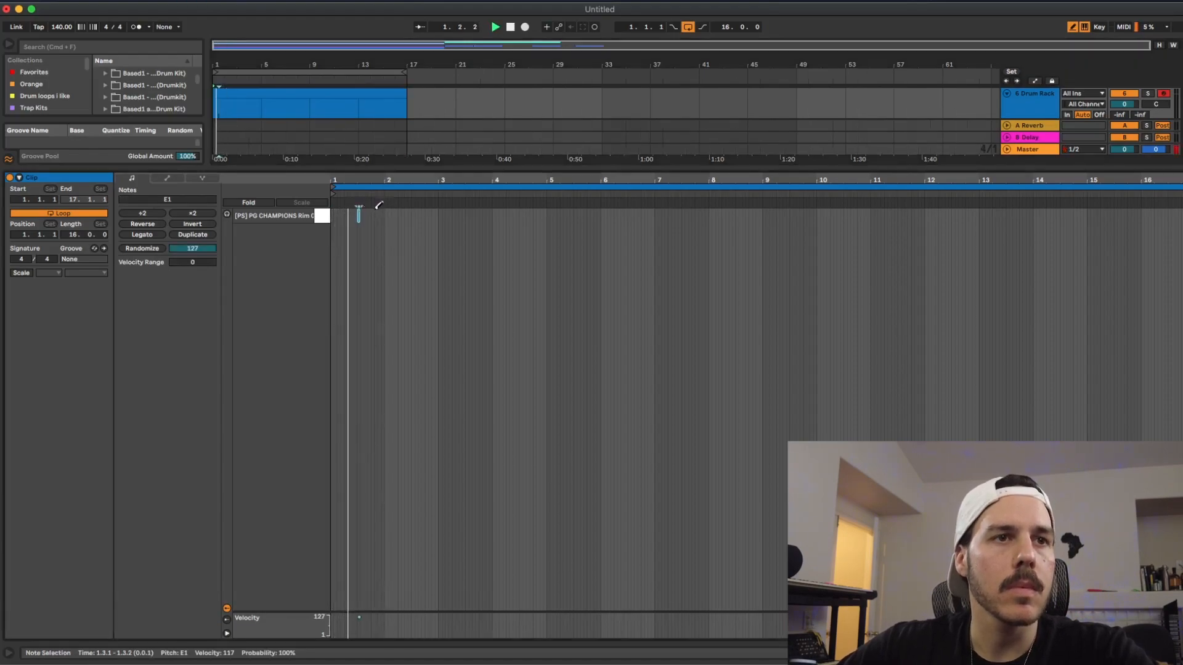
{"action": "left_click_drag", "start_coordinate": [339, 180], "coordinate": [338, 228]}
{"action": "key", "text": "space"}
{"action": "key", "text": "space"}
{"action": "left_click_drag", "start_coordinate": [430, 210], "coordinate": [388, 180]}
{"action": "key", "text": "b"}
{"action": "key", "text": "space"}
{"action": "key", "text": "space"}
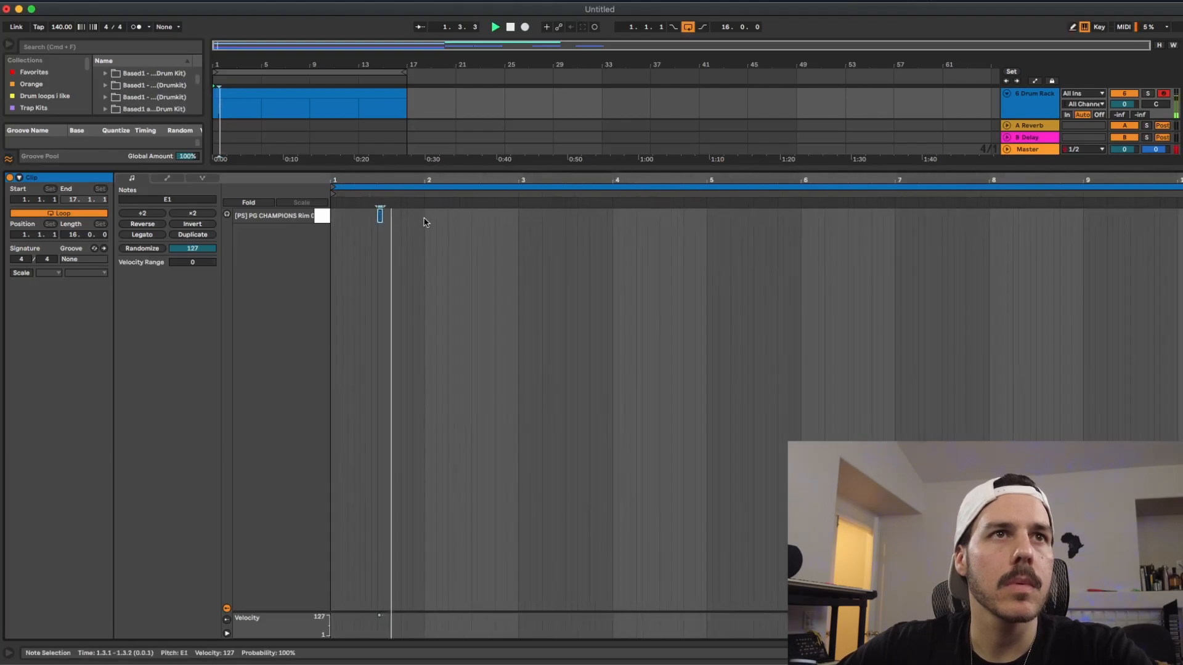
Duplicate the bar-1 rim hit so it repeats in every bar of the 16-bar clip.
{"action": "key", "text": "super+d"}
{"action": "key", "text": "super+d"}
{"action": "key", "text": "super+d"}
{"action": "key", "text": "super+d"}
{"action": "key", "text": "super+d"}
{"action": "key", "text": "super+d"}
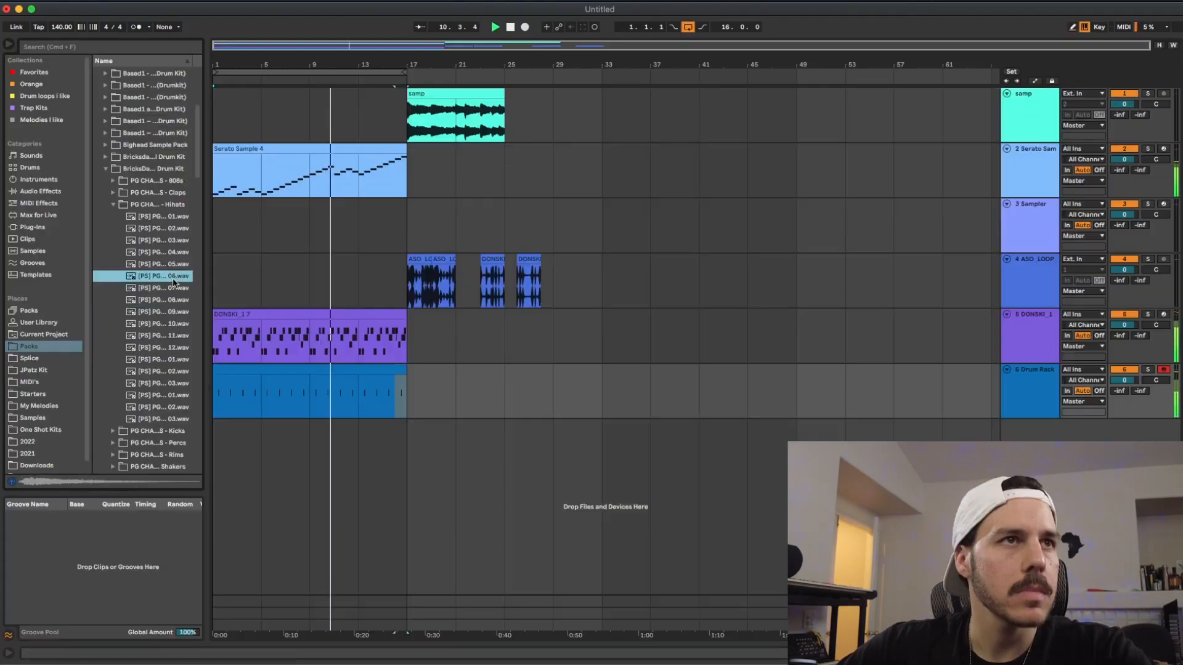
Preview the samples in the drum kit's Hihats folder against the playing beat.
{"action": "left_click", "coordinate": [172, 265]}
{"action": "left_click", "coordinate": [170, 253]}
{"action": "left_click", "coordinate": [169, 240]}
{"action": "left_click", "coordinate": [168, 229]}
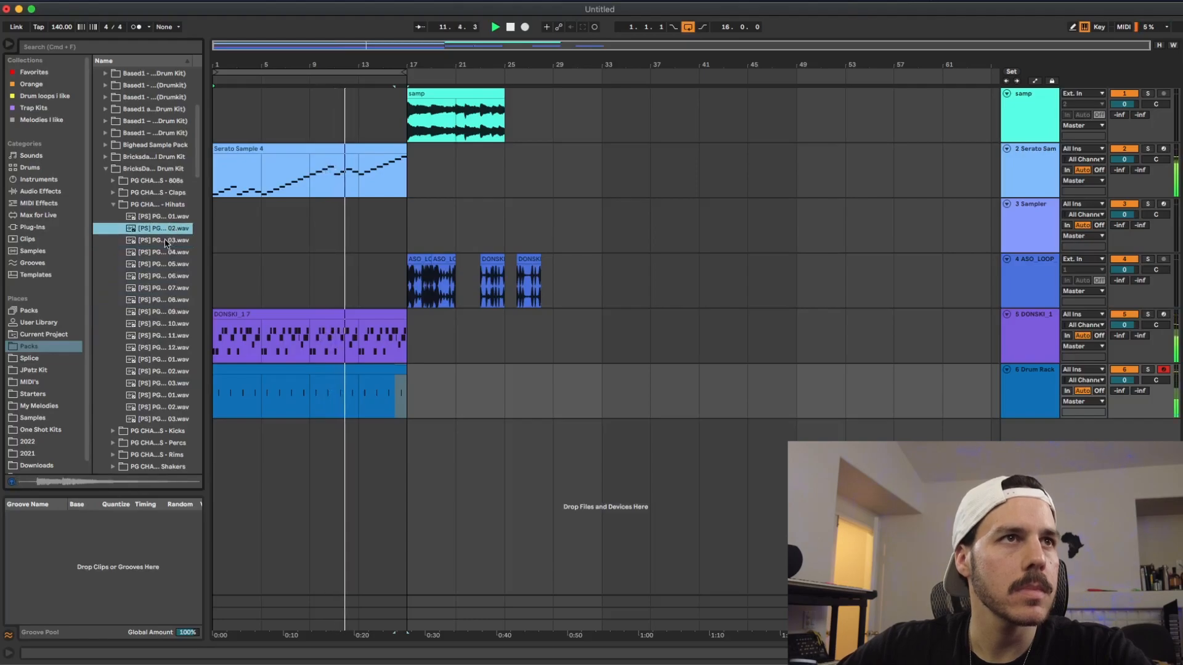
{"action": "key", "text": "Up"}
{"action": "key", "text": "Down"}
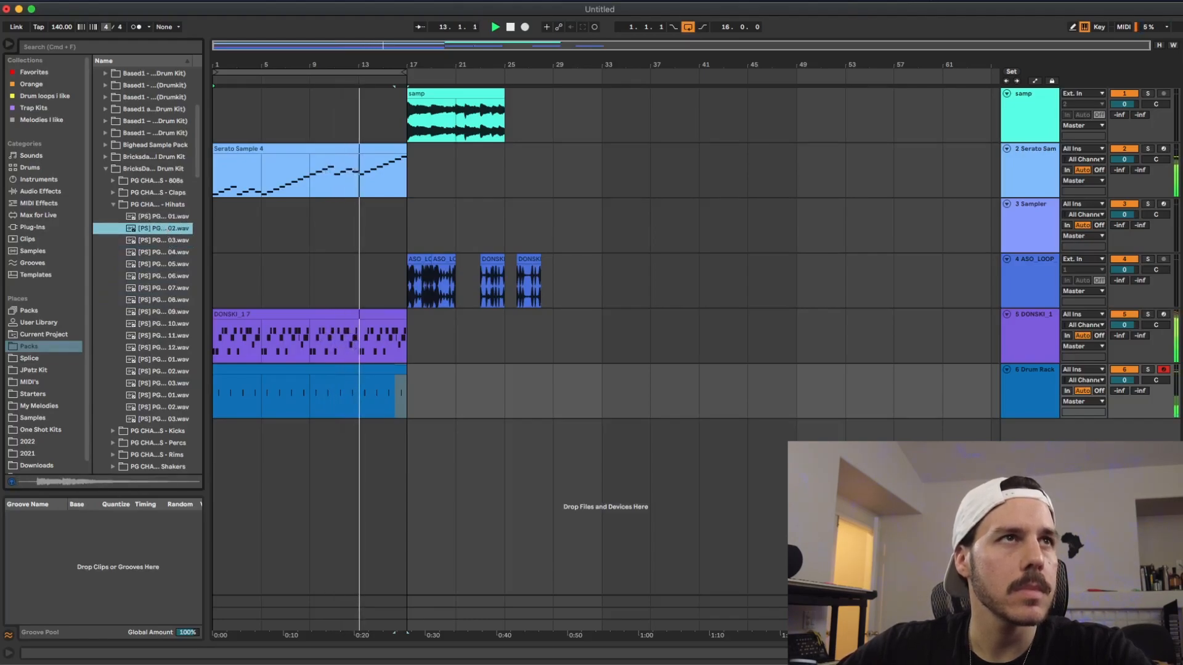
Add a new MIDI track with a Sampler and load PG CHAMPIONS Hihat 02 into it.
{"action": "left_click", "coordinate": [117, 1]}
{"action": "left_click", "coordinate": [158, 21]}
{"action": "double_click", "coordinate": [1032, 434]}
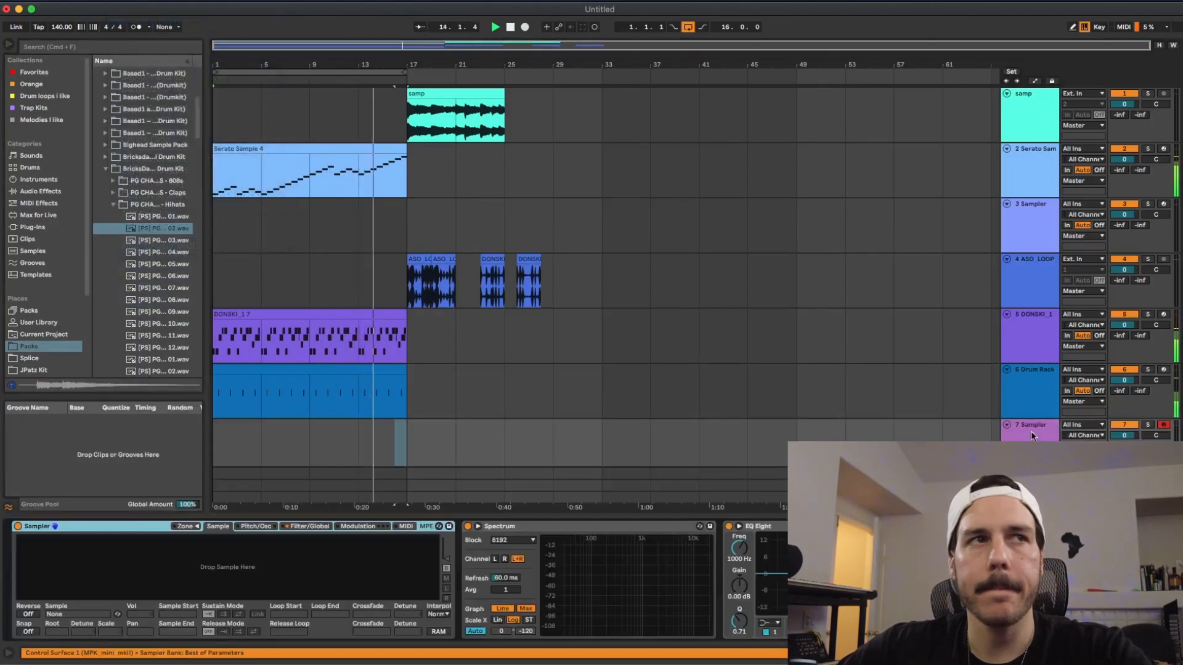
{"action": "left_click_drag", "start_coordinate": [164, 228], "coordinate": [234, 561]}
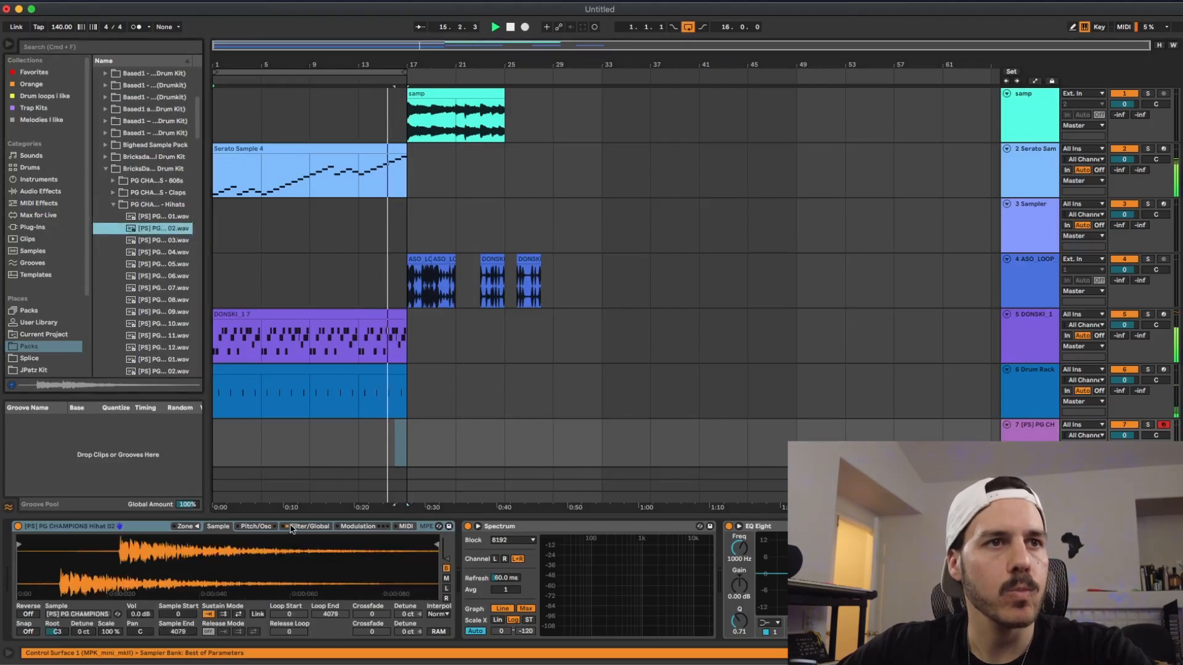
Set the number of voices in the hi-hat Sampler's global settings to 2.
{"action": "left_click", "coordinate": [291, 531]}
{"action": "left_click", "coordinate": [430, 630]}
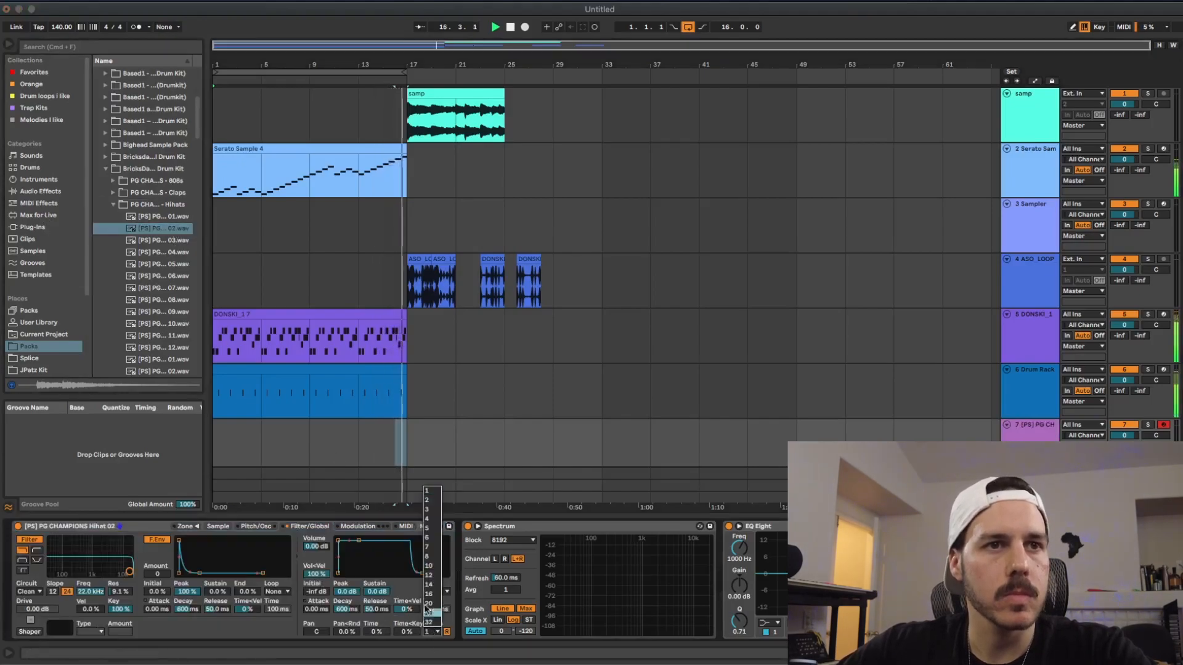
{"action": "left_click", "coordinate": [430, 499]}
Insert an empty MIDI clip over bars 1 to 16 on the hi-hat track and open it for note editing.
{"action": "left_click_drag", "start_coordinate": [399, 439], "coordinate": [215, 441]}
{"action": "right_click", "coordinate": [331, 446]}
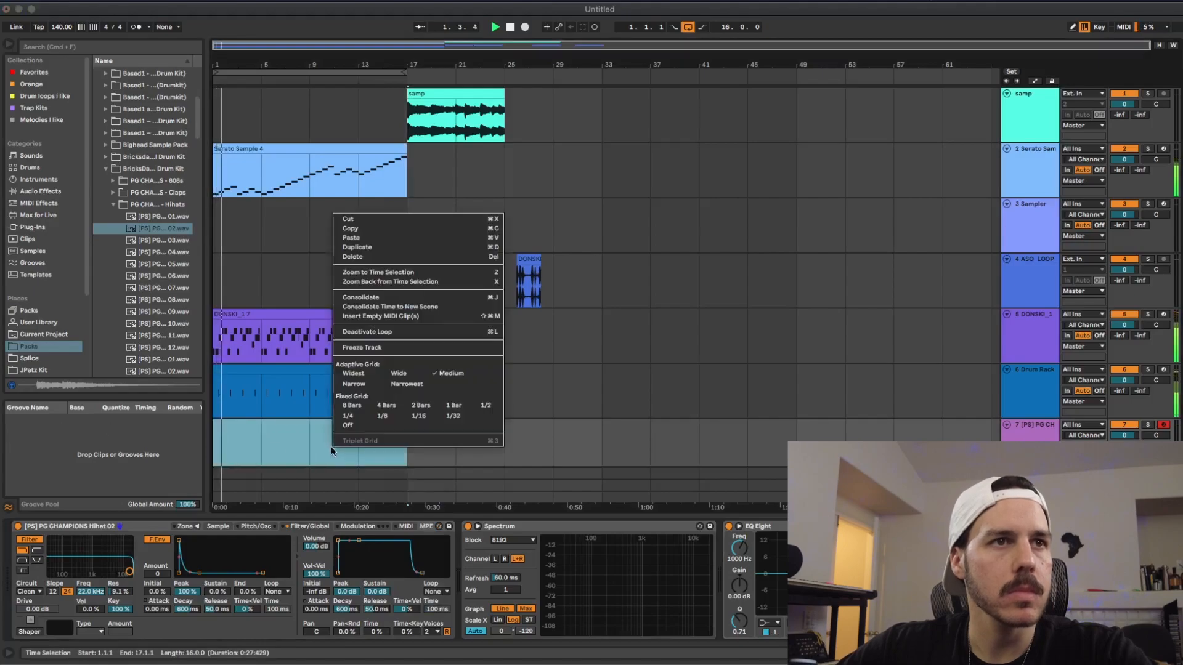
{"action": "left_click", "coordinate": [380, 316]}
{"action": "left_click", "coordinate": [297, 426]}
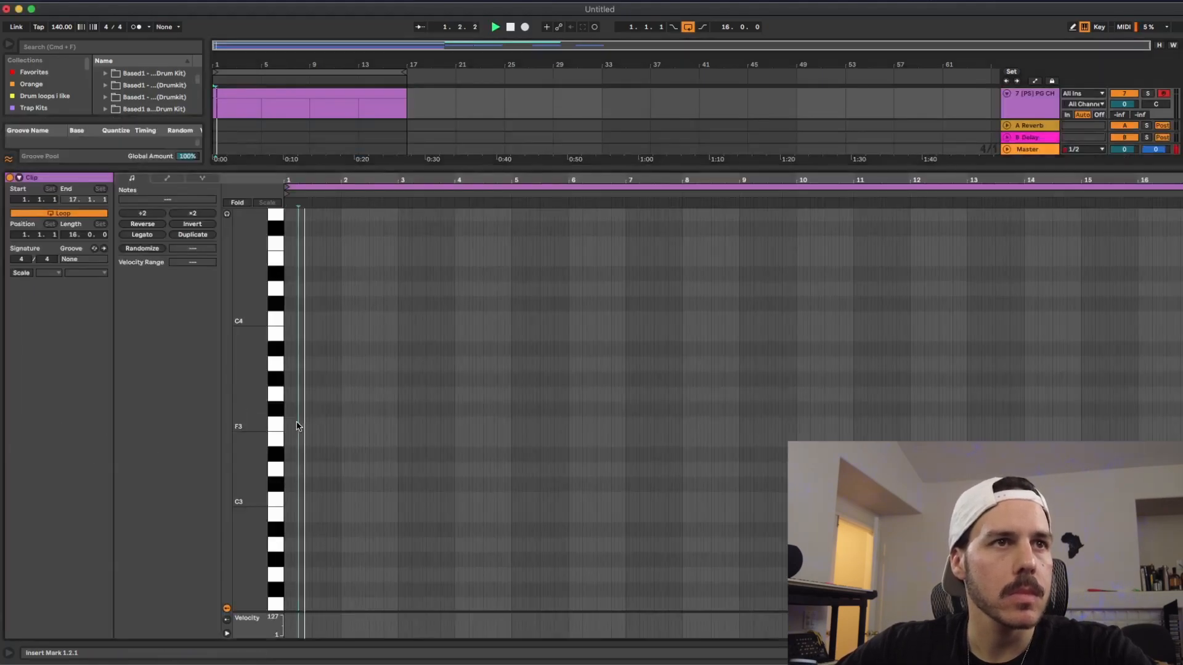
Draw an eighth-note F3 hi-hat at 1.1.1 and duplicate it on every beat up to 3.3.
{"action": "double_click", "coordinate": [294, 423]}
{"action": "left_click_drag", "start_coordinate": [298, 416], "coordinate": [154, 468]}
{"action": "key", "text": "super+d"}
{"action": "key", "text": "super+d"}
{"action": "key", "text": "super+d"}
{"action": "key", "text": "super+d"}
{"action": "key", "text": "super+d"}
{"action": "key", "text": "super+d"}
{"action": "key", "text": "super+d"}
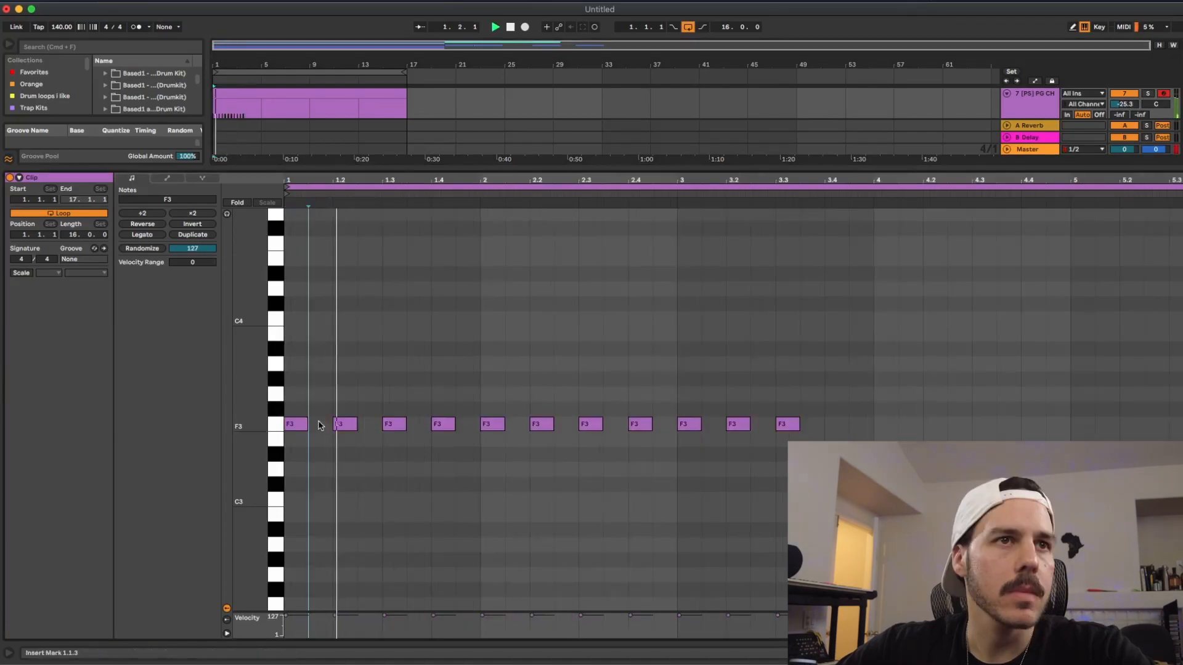
Add off-beat F3 hi-hats at 1.1.3 and 1.2.3 and lower their velocities to about 90 and 97.
{"action": "double_click", "coordinate": [318, 425]}
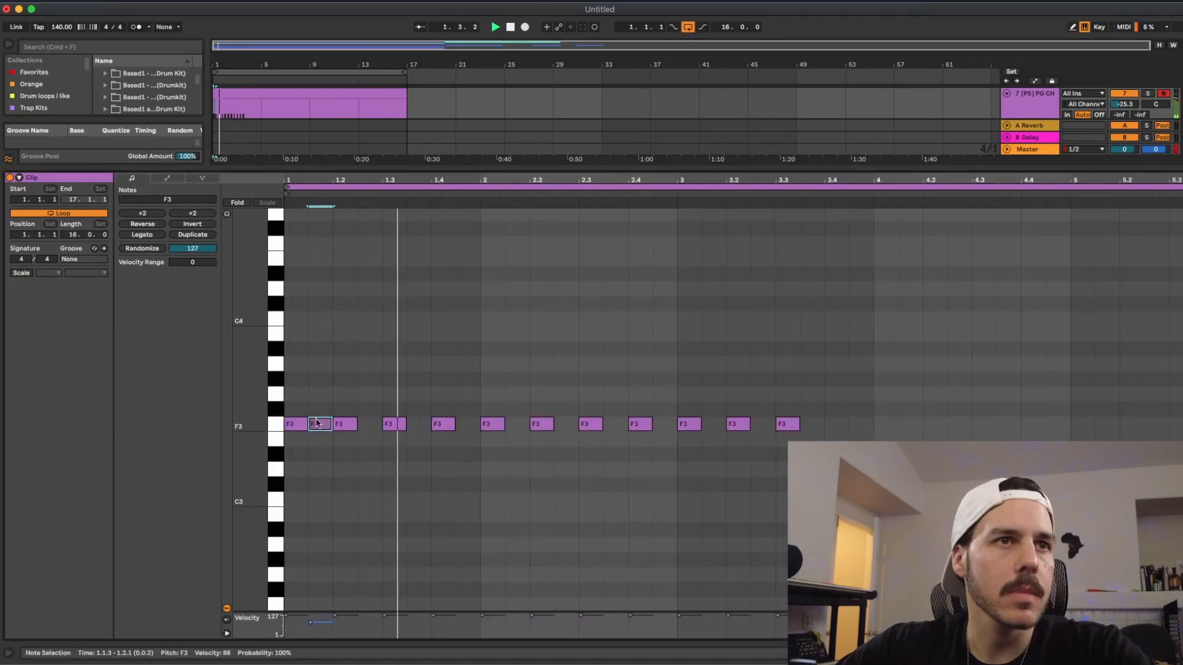
{"action": "key", "text": "space"}
{"action": "left_click", "coordinate": [358, 410]}
{"action": "key", "text": "super+a"}
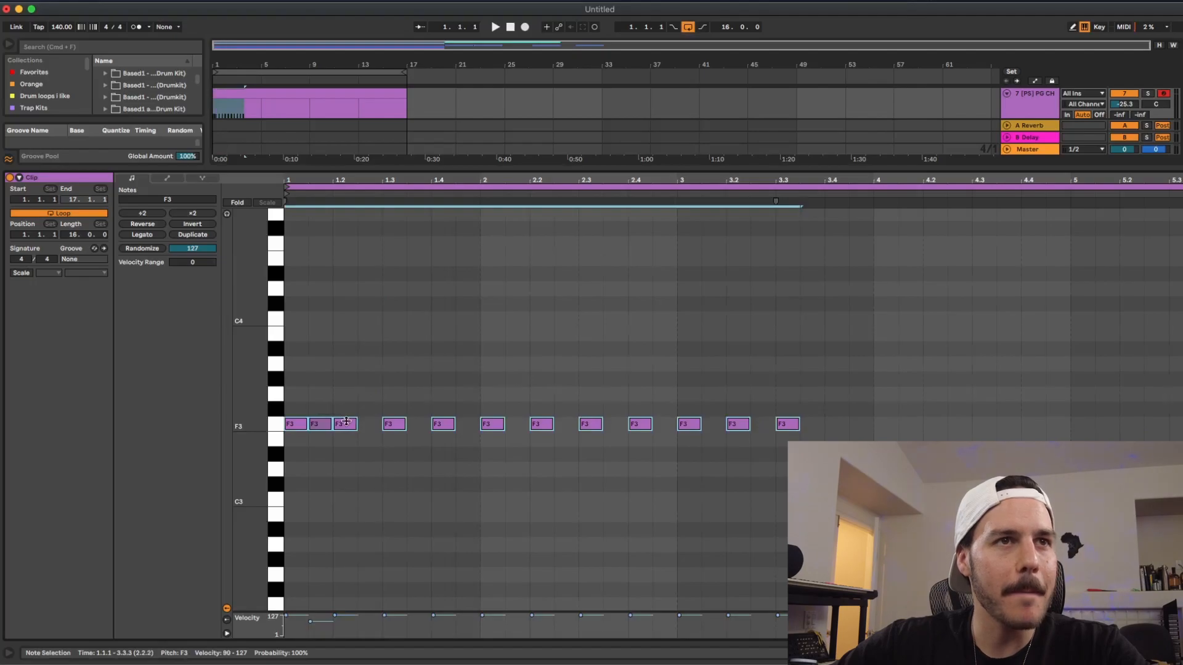
{"action": "double_click", "coordinate": [369, 424]}
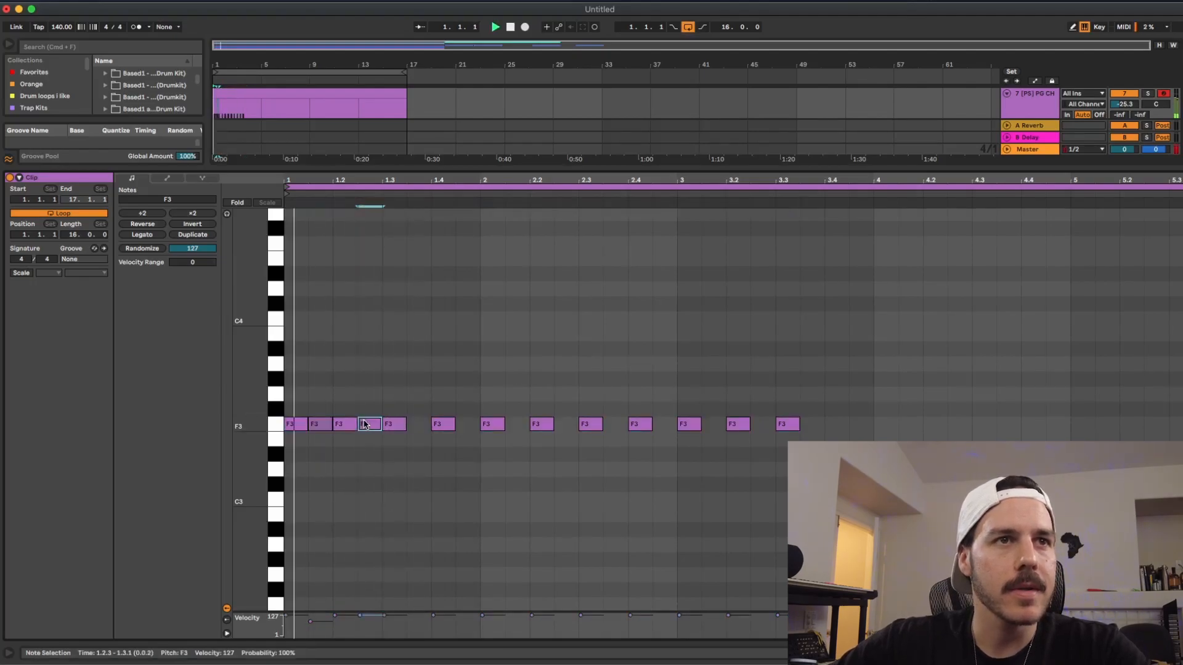
{"action": "left_click_drag", "start_coordinate": [370, 424], "coordinate": [370, 437]}
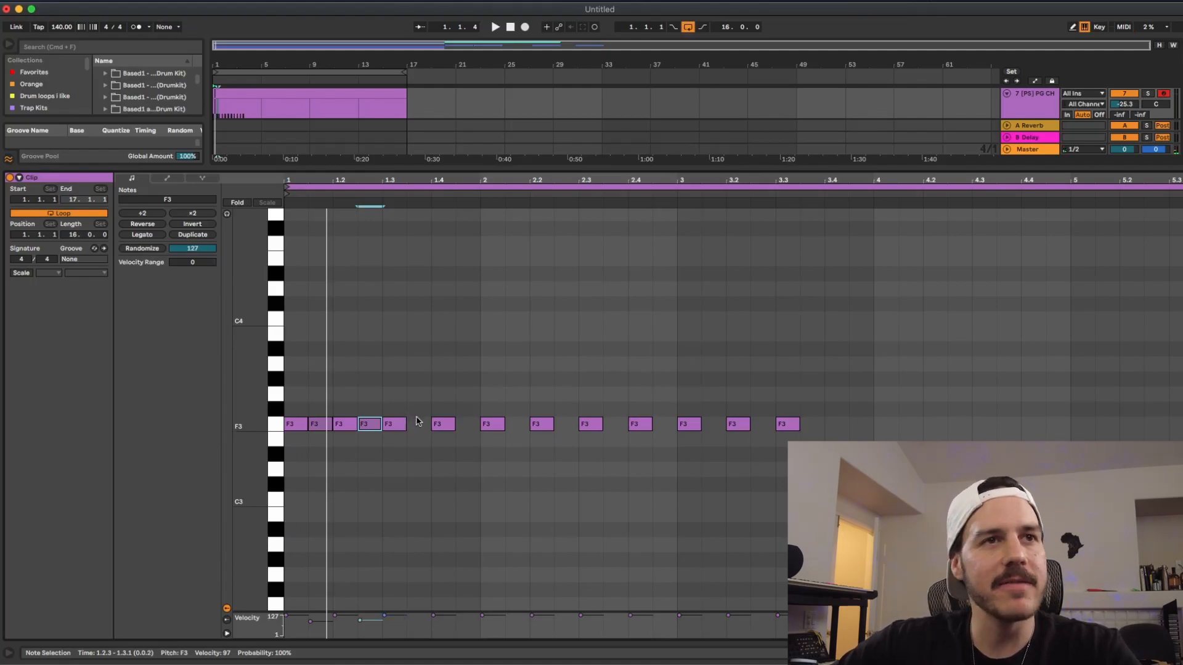
Fill the remaining off-beats up to 3.2.3 with softer F3 hi-hats and play the pattern.
{"action": "double_click", "coordinate": [413, 424]}
{"action": "double_click", "coordinate": [472, 424]}
{"action": "double_click", "coordinate": [520, 424]}
{"action": "double_click", "coordinate": [621, 424]}
{"action": "double_click", "coordinate": [673, 424]}
{"action": "left_click", "coordinate": [718, 430]}
{"action": "double_click", "coordinate": [717, 425]}
{"action": "key", "text": "space"}
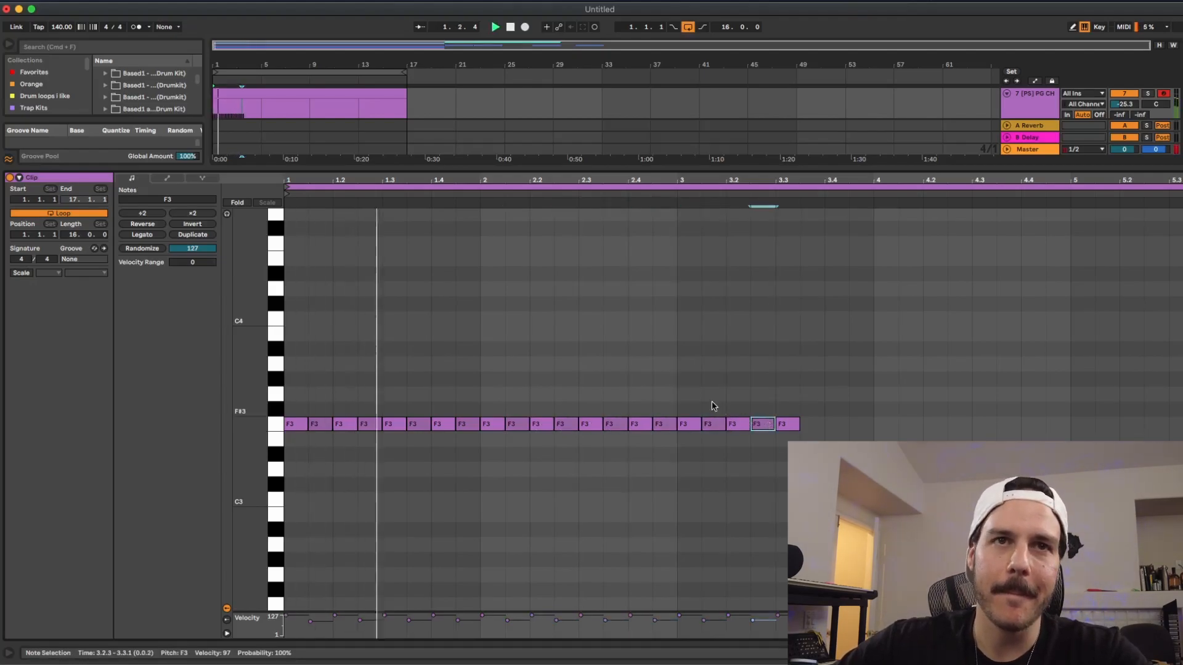
Enlarge the velocity lane and add a sixteenth-note F3 hi-hat at 1.4.2 with velocity 119.
{"action": "left_click_drag", "start_coordinate": [668, 405], "coordinate": [285, 493]}
{"action": "key", "text": "space"}
{"action": "key", "text": "space"}
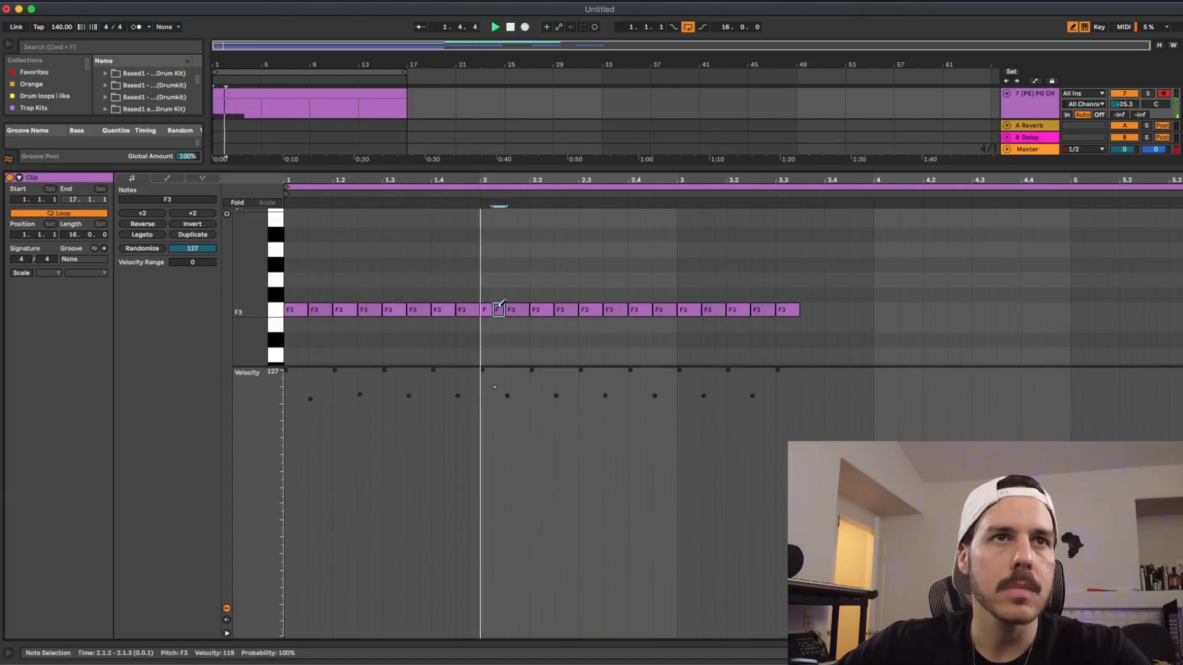
{"action": "left_click_drag", "start_coordinate": [500, 305], "coordinate": [455, 306]}
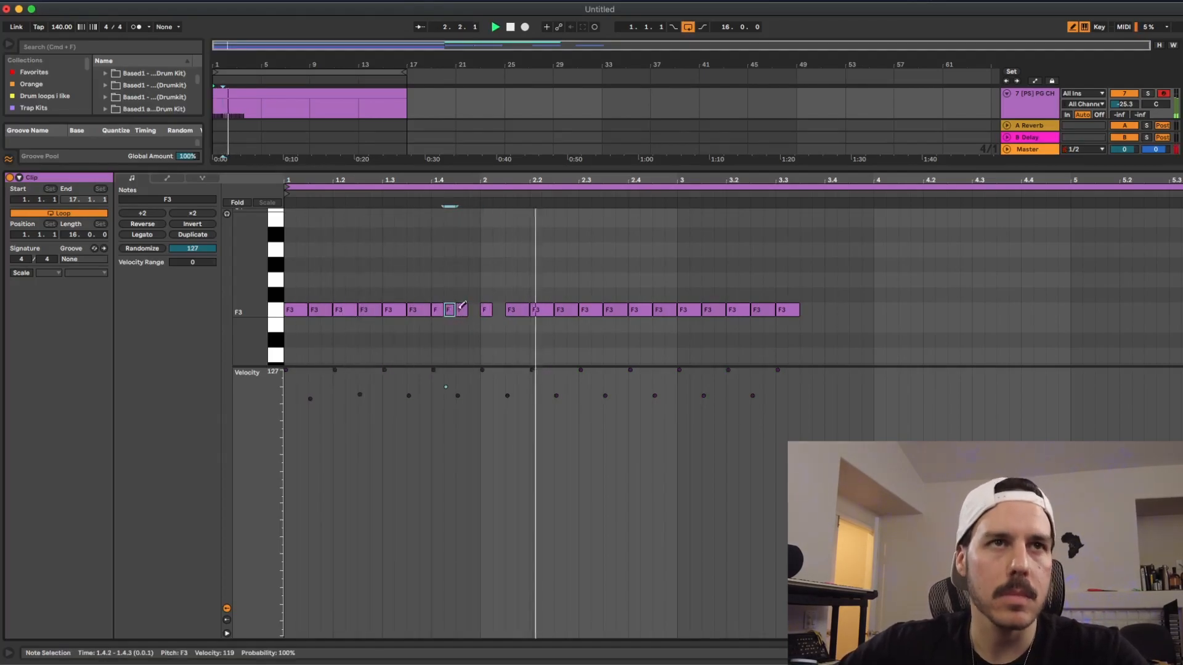
Add a fast three-note hi-hat roll at beat 2.4 and lower its pitch to C#3.
{"action": "left_click", "coordinate": [639, 308]}
{"action": "left_click_drag", "start_coordinate": [638, 307], "coordinate": [652, 305]}
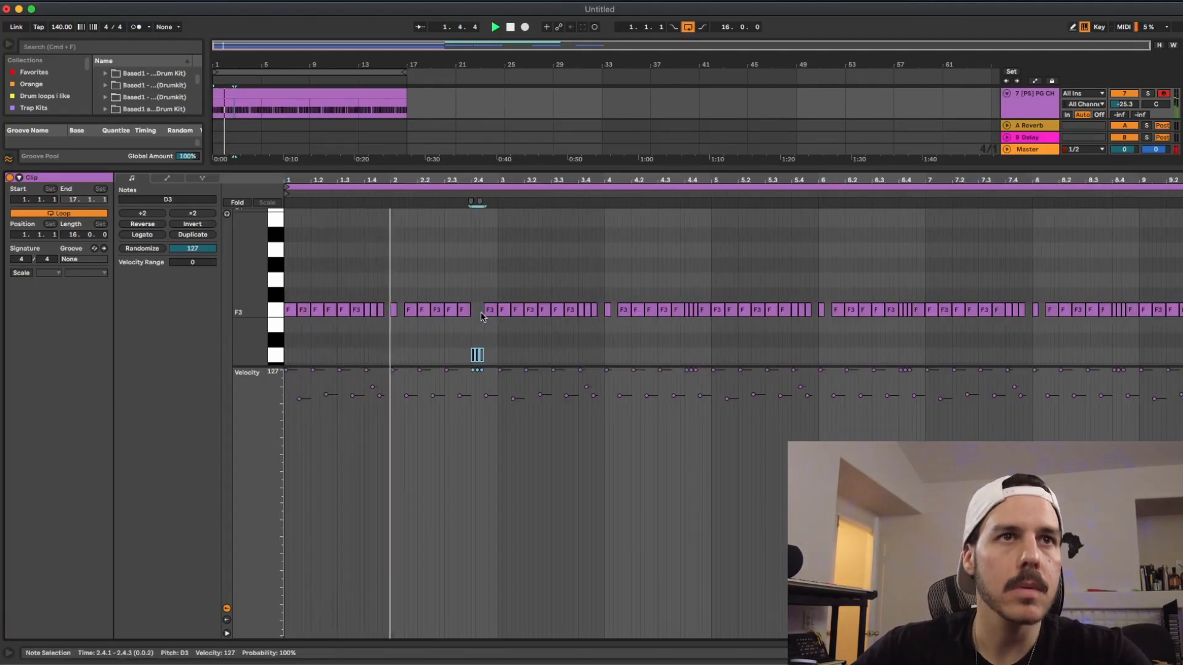
{"action": "key", "text": "Down"}
{"action": "left_click", "coordinate": [491, 300]}
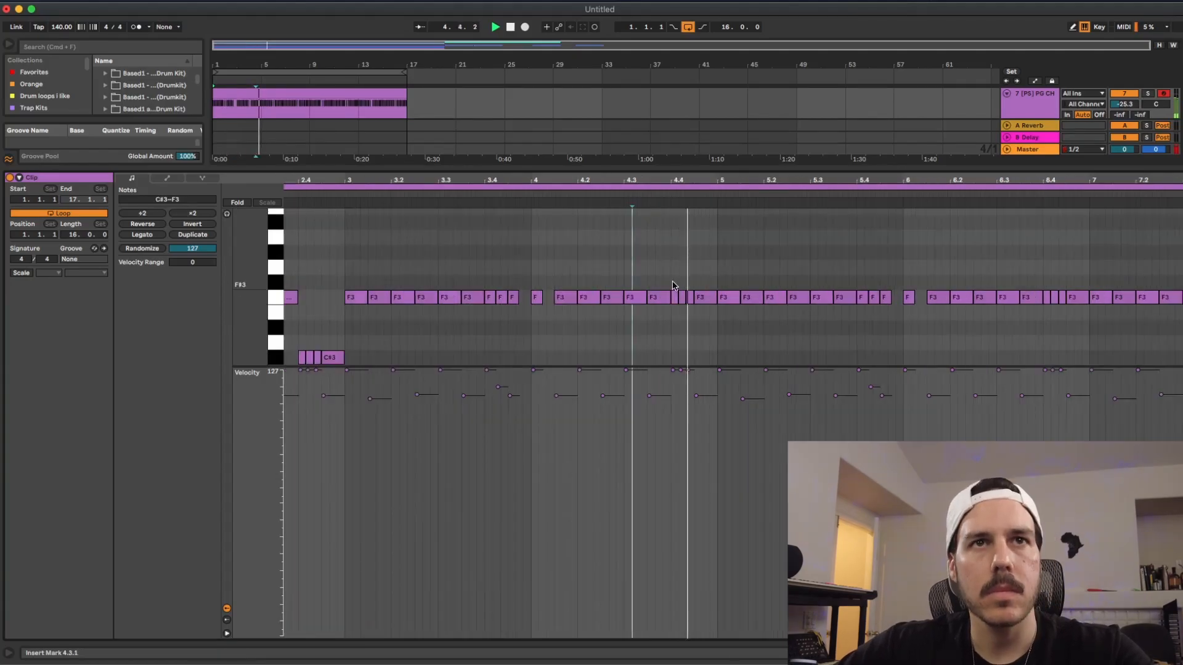
Lower the hi-hat roll at 4.4 and lead into it with single notes descending C#3, C3, B2 from 4.3.1.
{"action": "left_click_drag", "start_coordinate": [674, 285], "coordinate": [713, 366]}
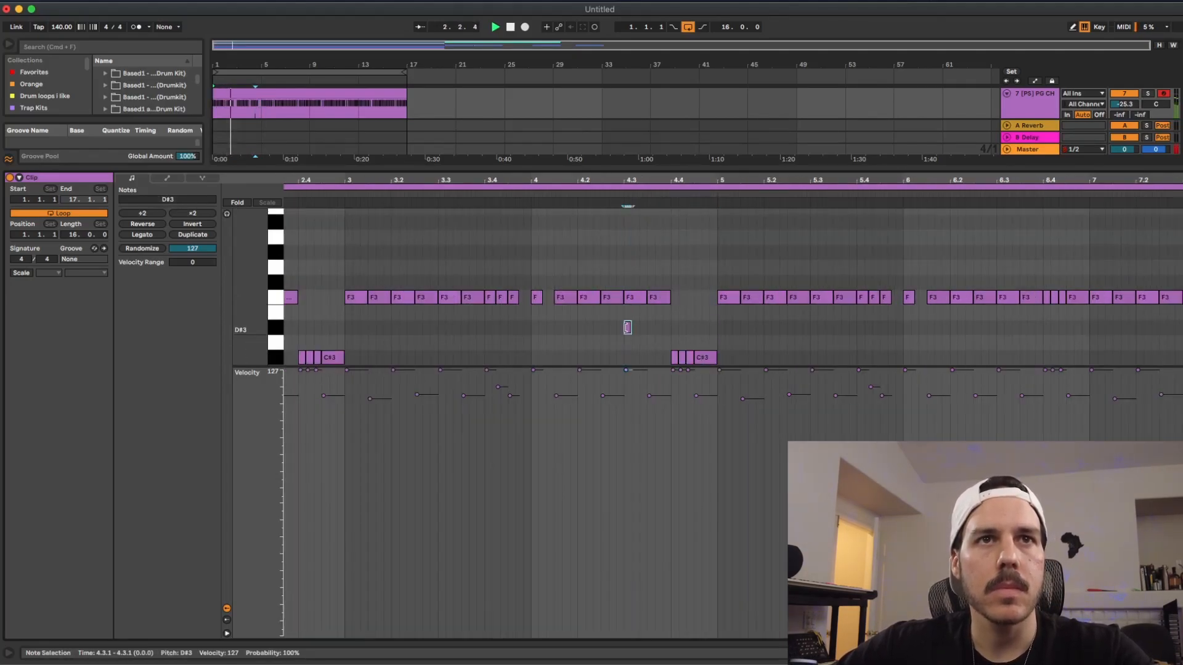
{"action": "double_click", "coordinate": [650, 342]}
{"action": "left_click", "coordinate": [695, 340]}
{"action": "scroll", "coordinate": [694, 340], "scroll_direction": "down", "scroll_amount": 1}
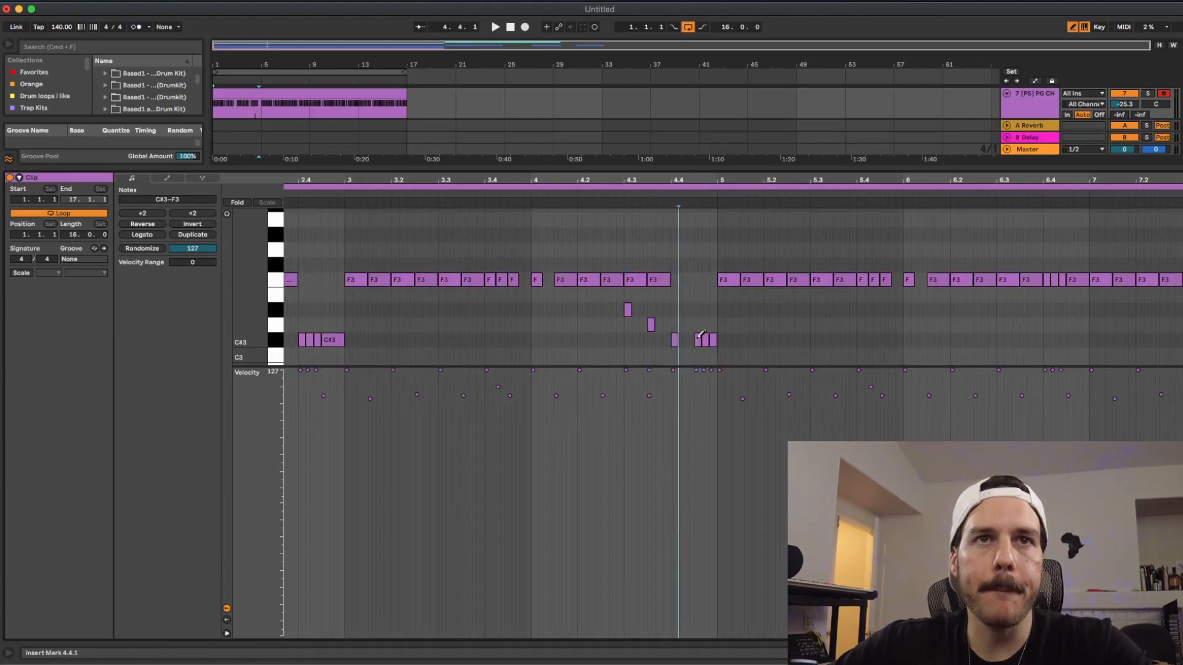
{"action": "left_click_drag", "start_coordinate": [698, 339], "coordinate": [709, 336]}
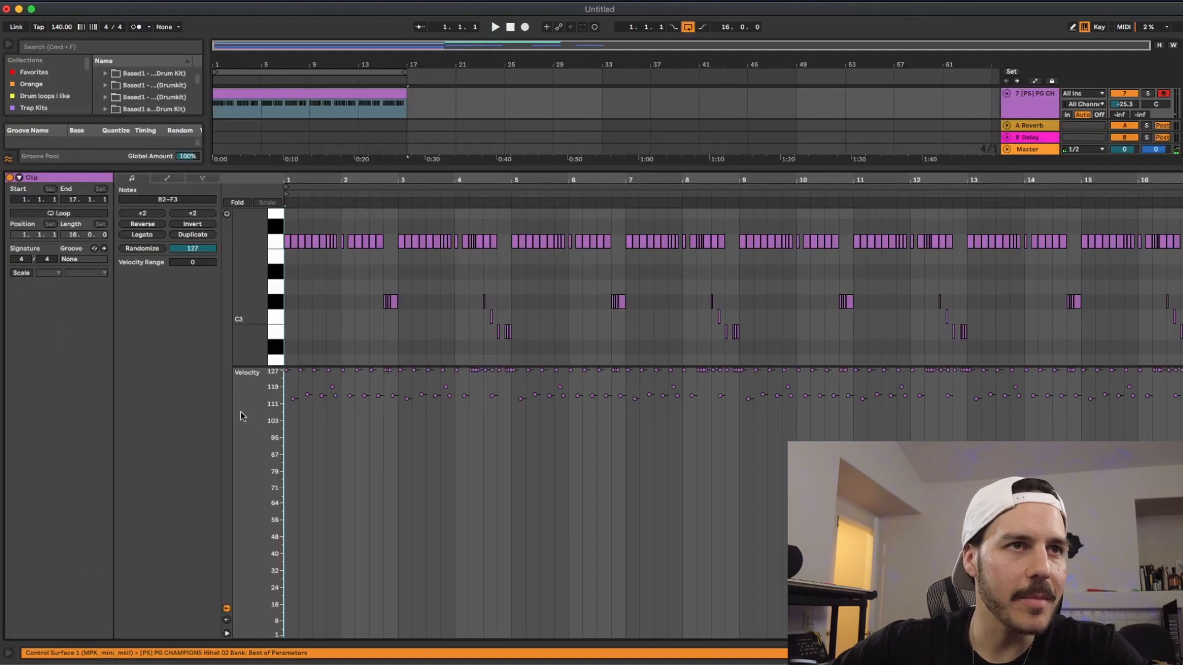
Transpose all hi-hat notes down five semitones so the main pattern sits on C3, and play it.
{"action": "key", "text": "super+a"}
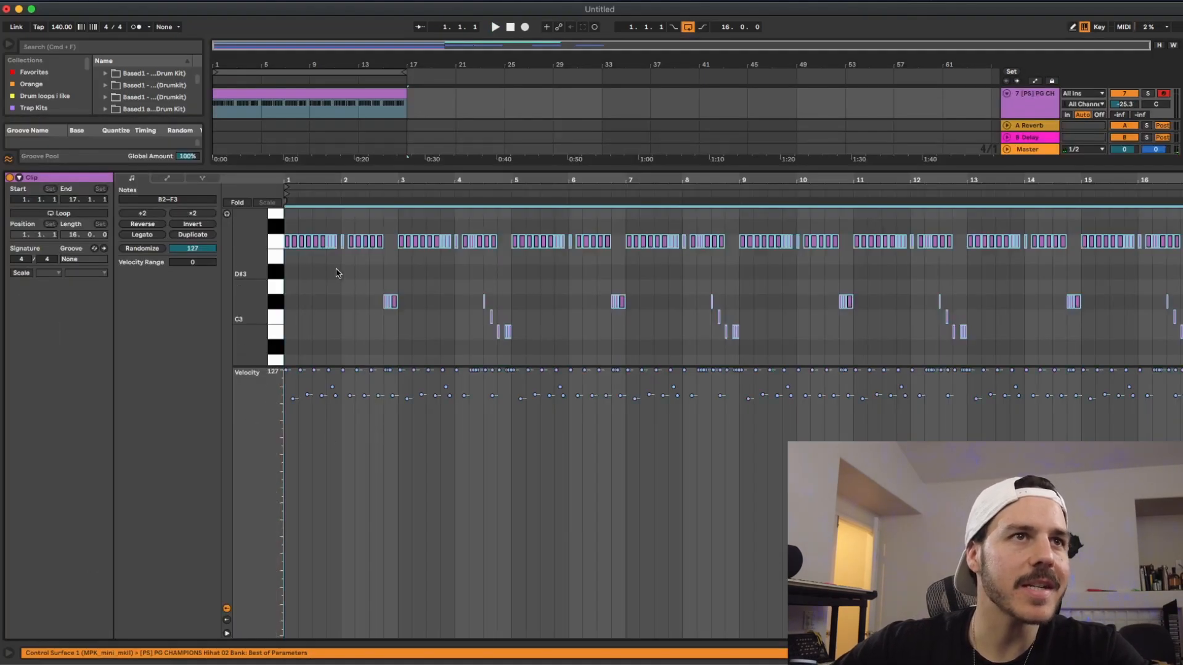
{"action": "key", "text": "Down"}
{"action": "key", "text": "Down"}
{"action": "key", "text": "Down"}
{"action": "key", "text": "Down"}
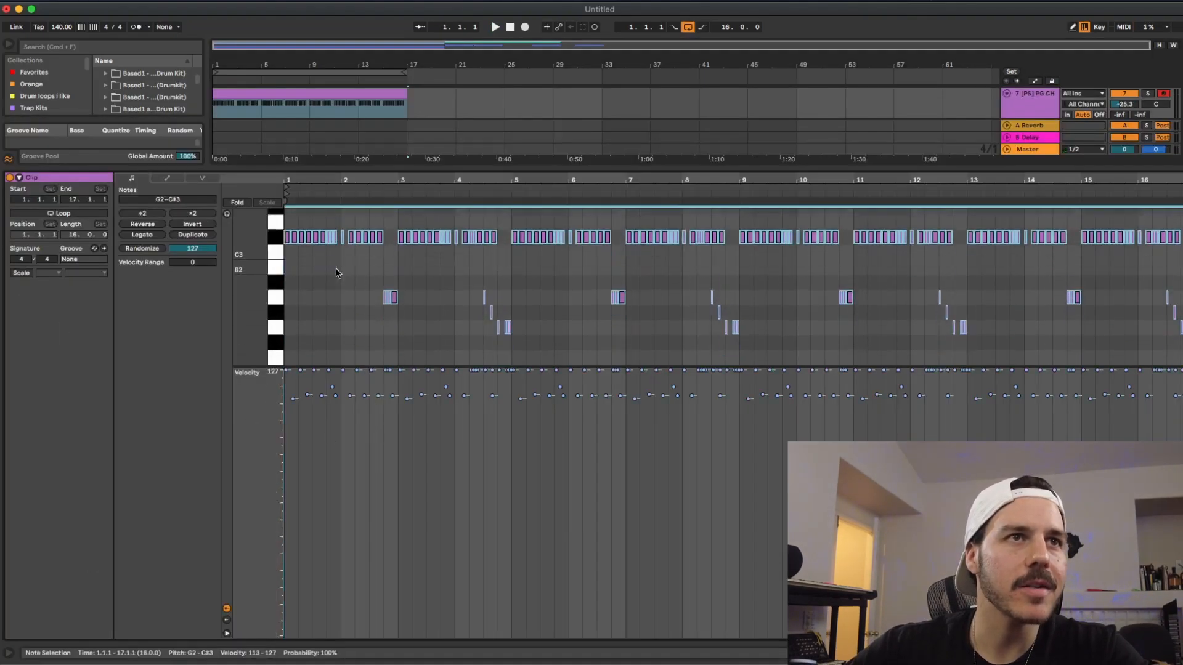
{"action": "key", "text": "Down"}
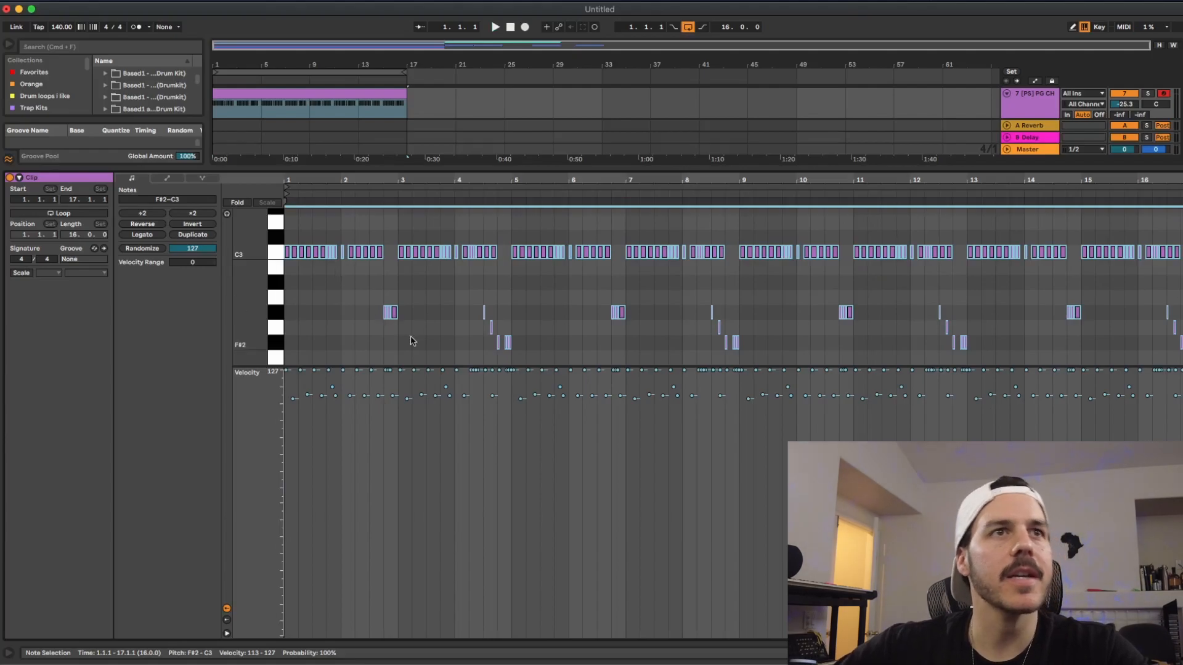
{"action": "key", "text": "space"}
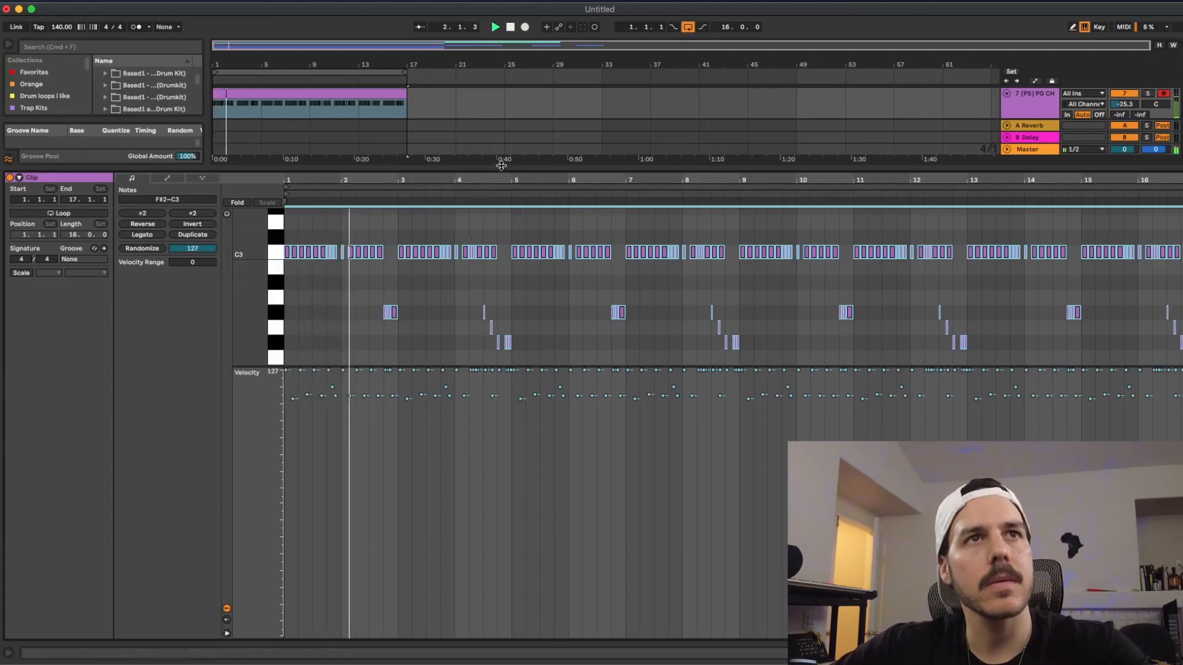
Lower the velocities of the hi-hat roll at 2.4 to a range of 101 to 112.
{"action": "left_click", "coordinate": [390, 313]}
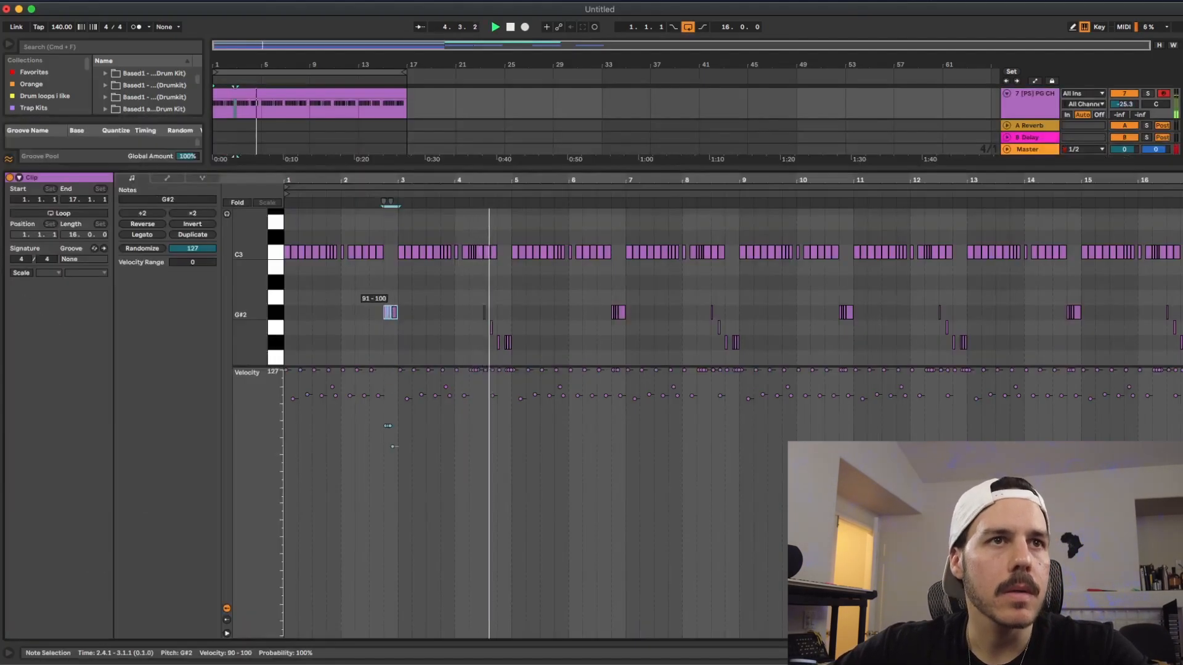
{"action": "left_click_drag", "start_coordinate": [391, 312], "coordinate": [392, 296]}
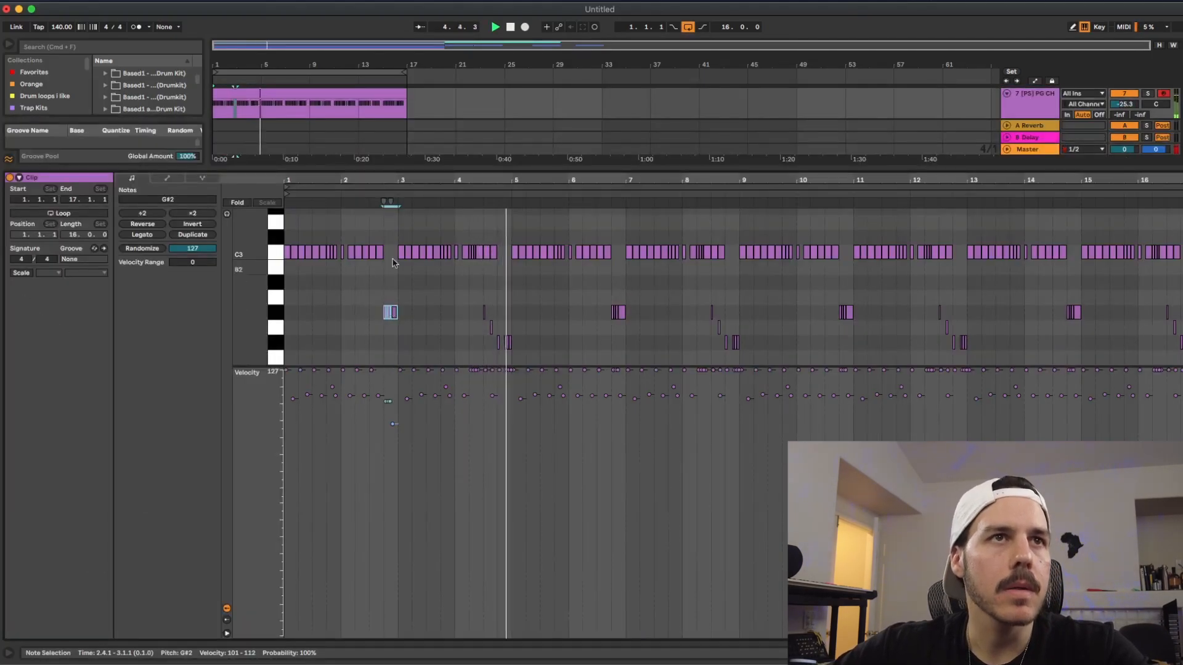
{"action": "left_click", "coordinate": [362, 193]}
{"action": "left_click_drag", "start_coordinate": [373, 176], "coordinate": [377, 256]}
{"action": "key", "text": "super+d"}
{"action": "left_click", "coordinate": [357, 192]}
{"action": "left_click", "coordinate": [567, 306]}
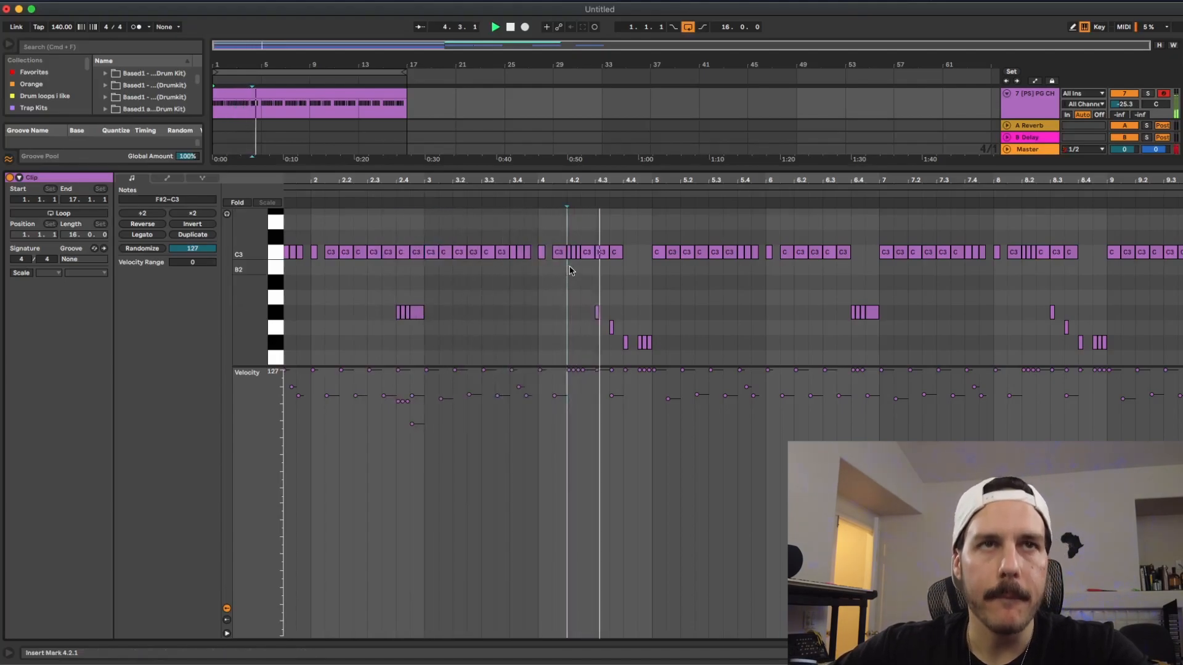
Set the C1 hit at 7.2.3 in the DONSKI drum-loop clip to velocity 117.
{"action": "left_click", "coordinate": [596, 297]}
{"action": "left_click_drag", "start_coordinate": [595, 297], "coordinate": [631, 372]}
{"action": "left_click_drag", "start_coordinate": [617, 235], "coordinate": [606, 248]}
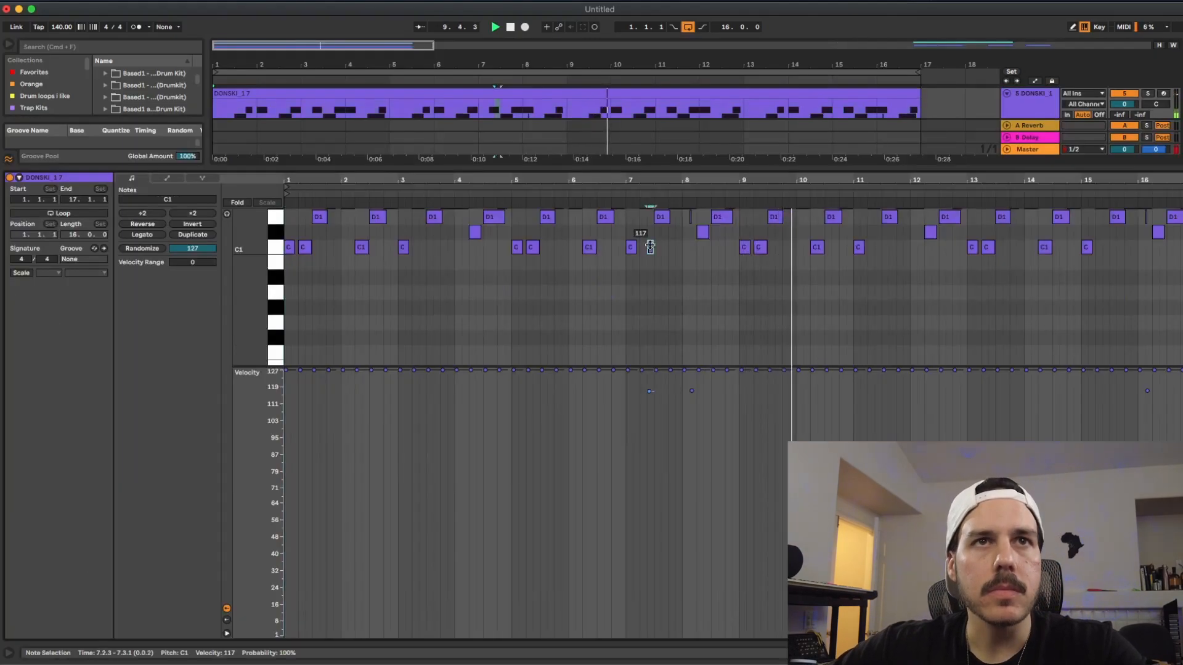
{"action": "left_click", "coordinate": [642, 205]}
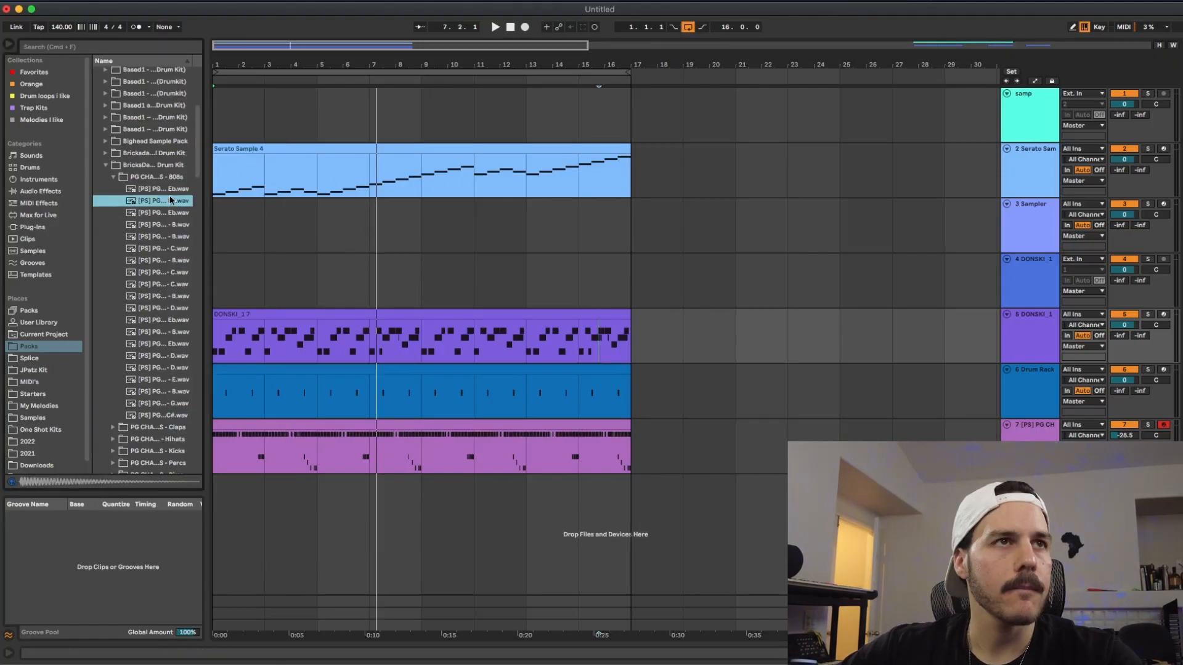
Load the PG CHAMPIONS 808 01 - Eb sample onto a new track below the hi-hats and raise its root note.
{"action": "left_click", "coordinate": [173, 190]}
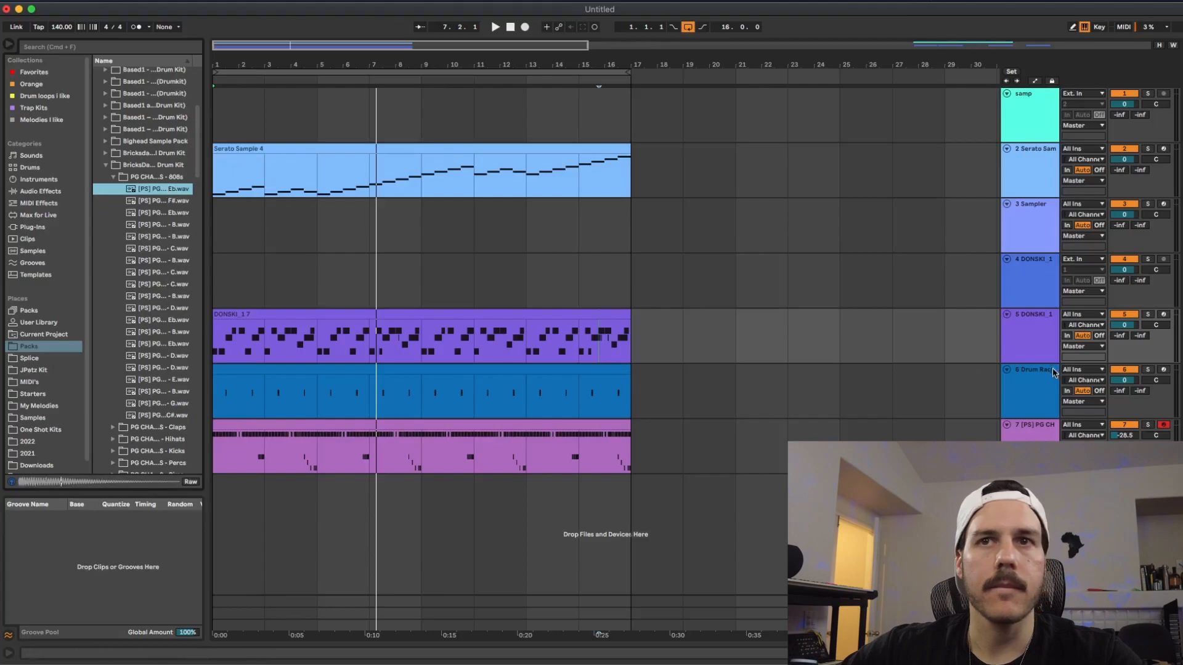
{"action": "left_click", "coordinate": [1024, 438]}
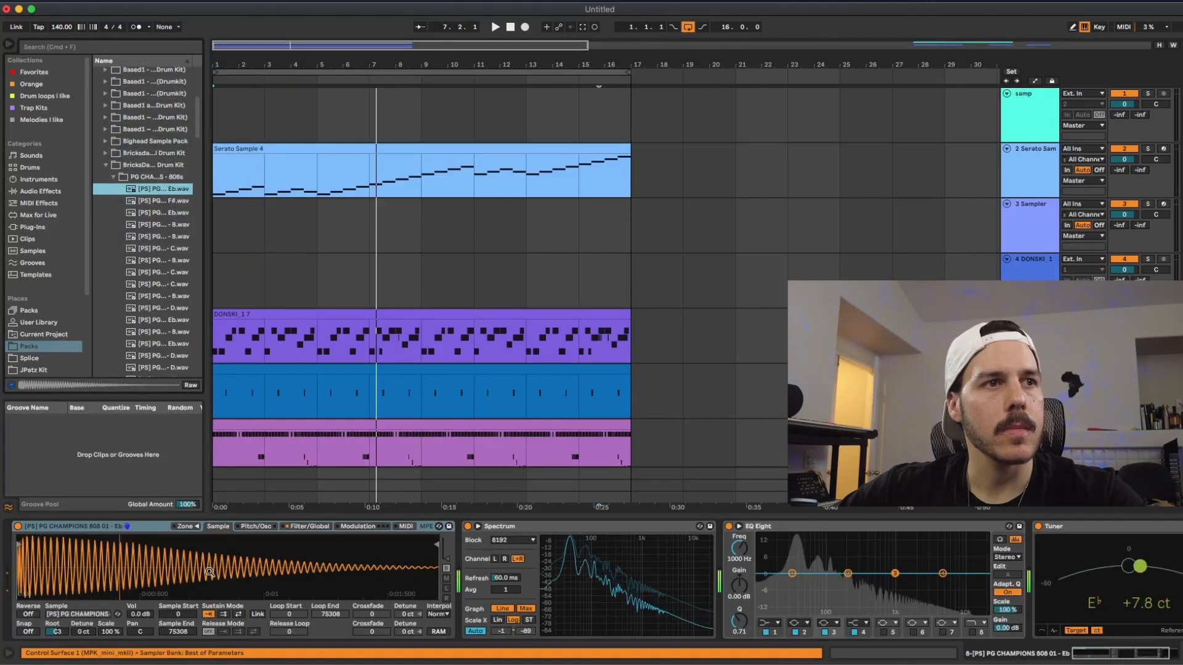
{"action": "left_click_drag", "start_coordinate": [57, 632], "coordinate": [57, 619]}
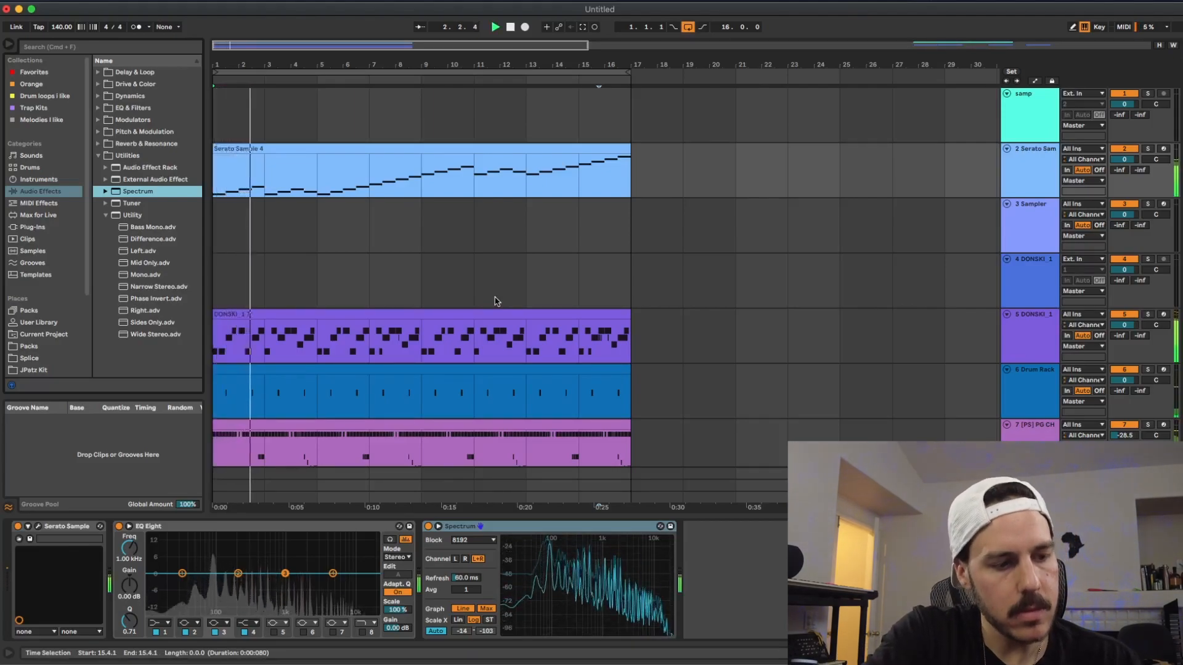
Record an 808 bass line over the first four bars and play it back.
{"action": "left_click", "coordinate": [525, 27]}
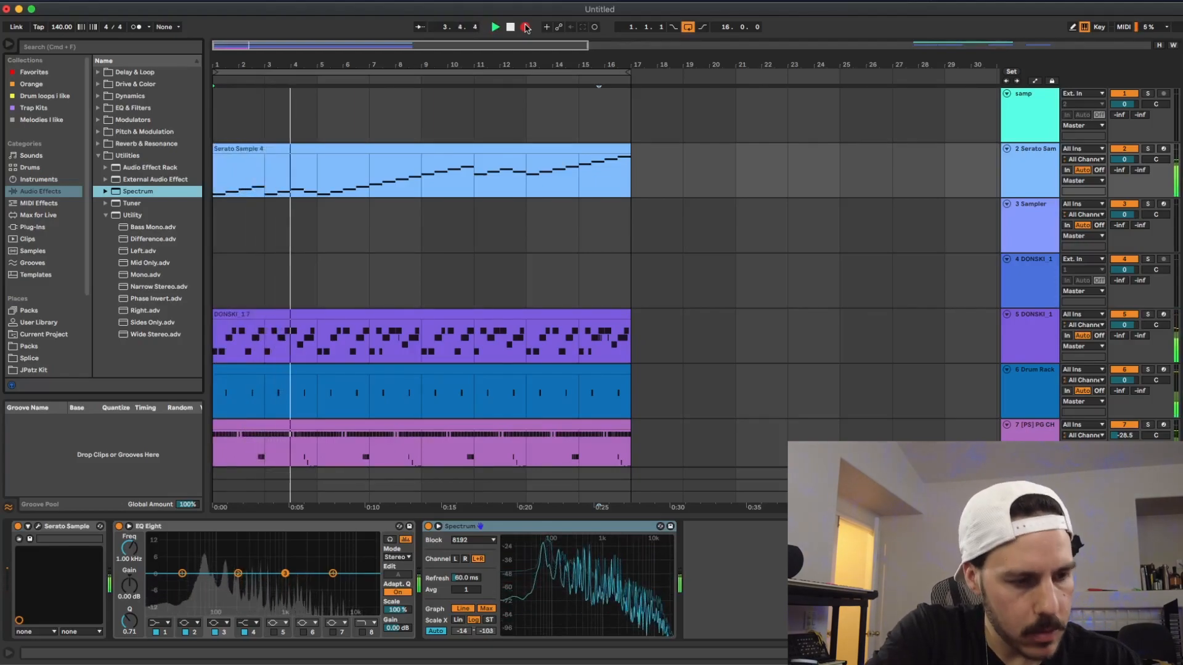
{"action": "key", "text": "space"}
{"action": "key", "text": "space"}
{"action": "scroll", "coordinate": [674, 283], "scroll_direction": "down", "scroll_amount": 3}
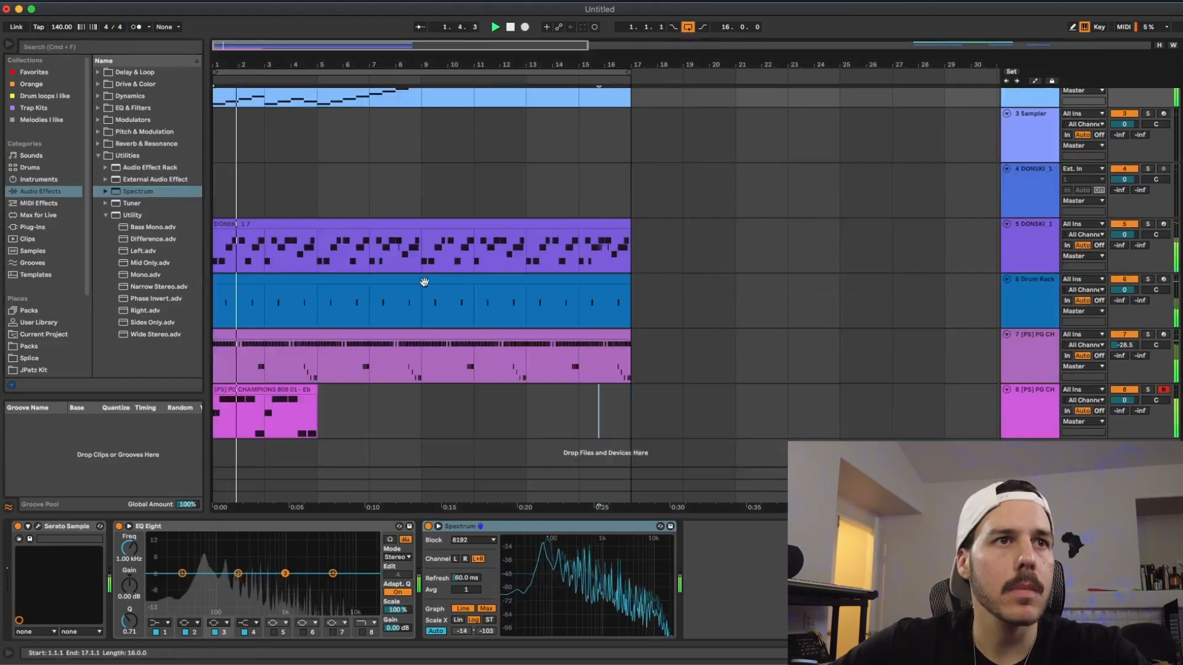
Quantize the recorded 808 notes and lower the F#3 notes at 2.2 and 3.4.3 to C#3.
{"action": "left_click", "coordinate": [286, 412]}
{"action": "left_click", "coordinate": [304, 389]}
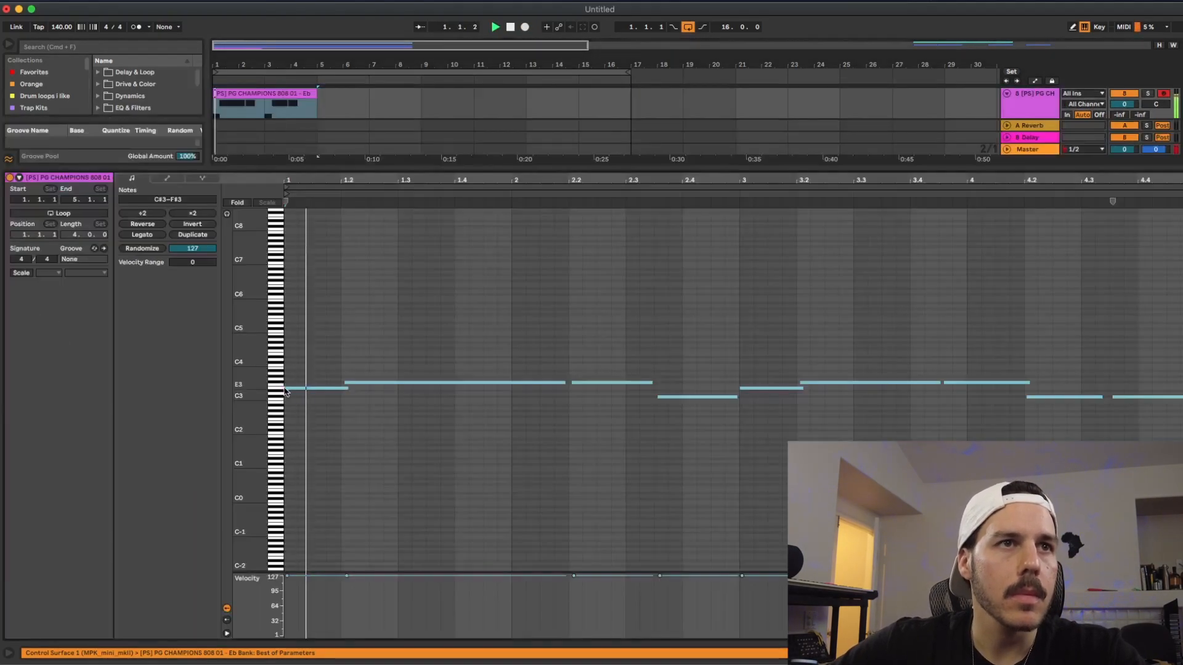
{"action": "double_click", "coordinate": [304, 389]}
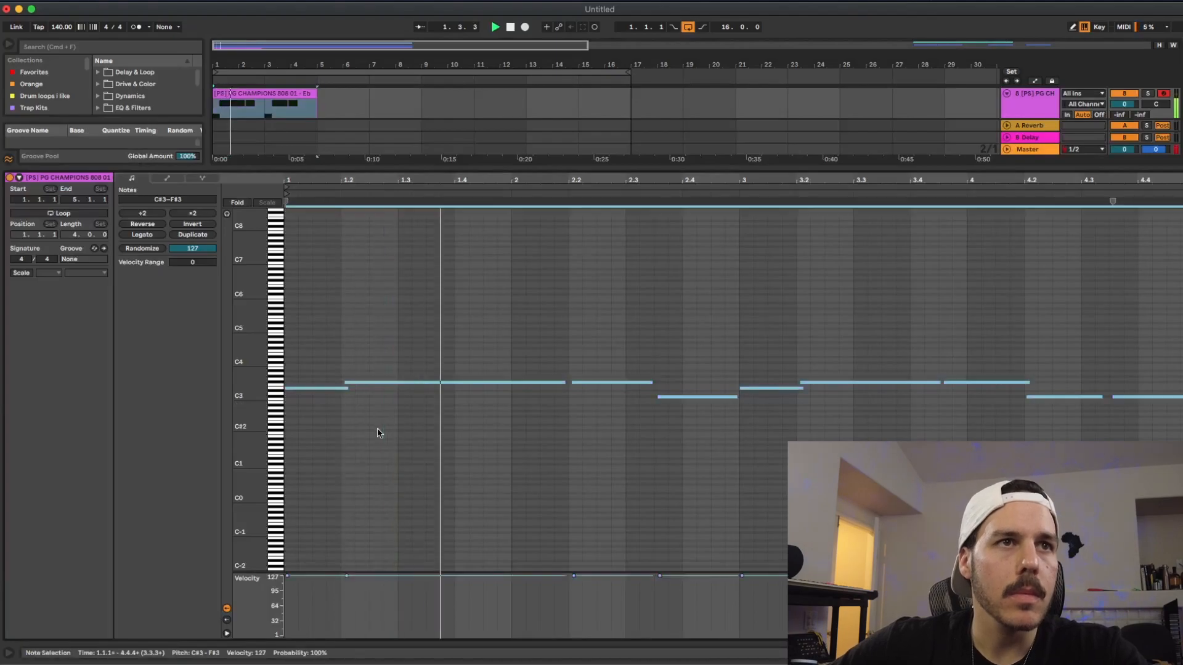
{"action": "left_click_drag", "start_coordinate": [585, 383], "coordinate": [589, 400]}
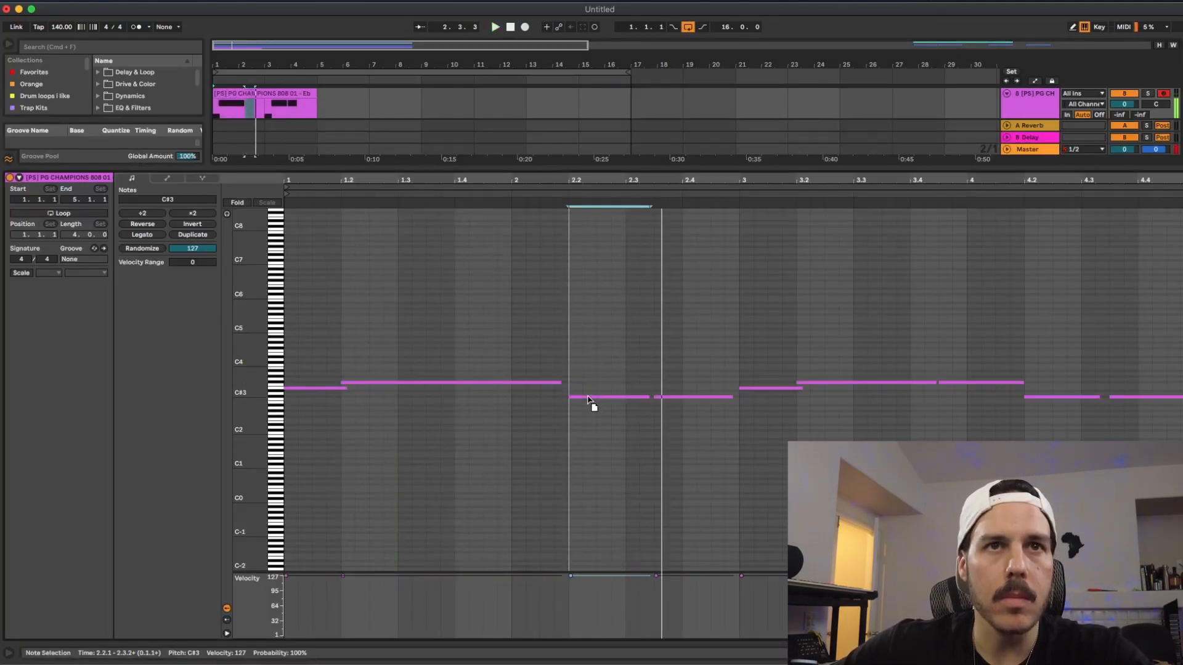
{"action": "left_click", "coordinate": [609, 386]}
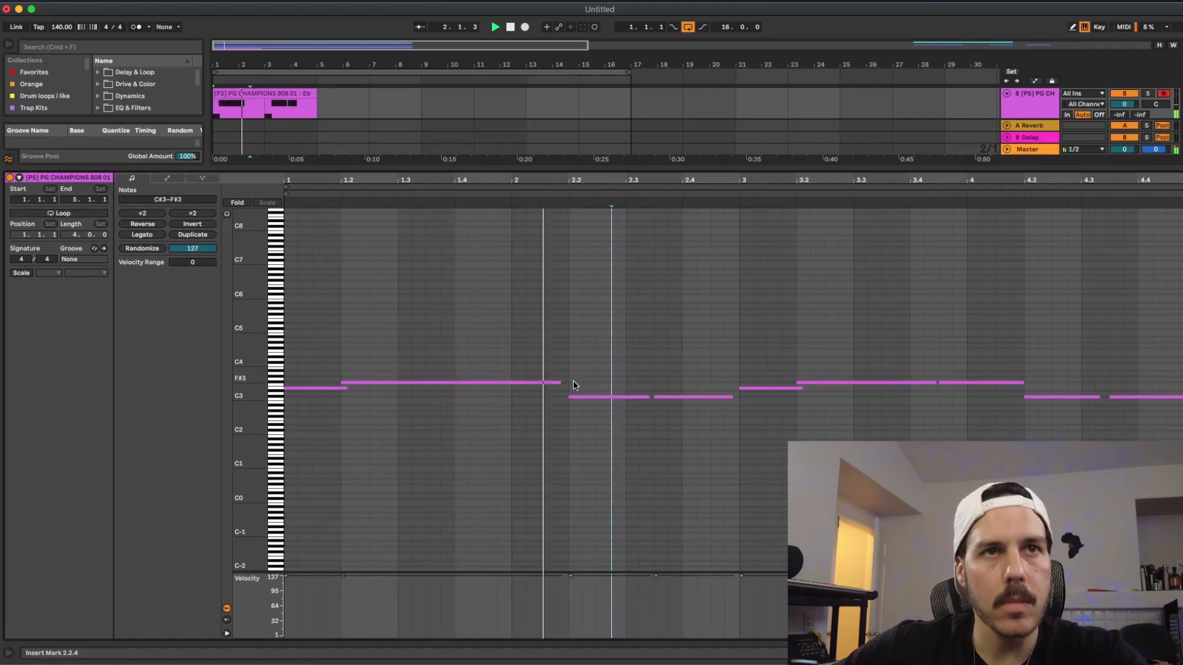
{"action": "left_click_drag", "start_coordinate": [965, 382], "coordinate": [966, 390]}
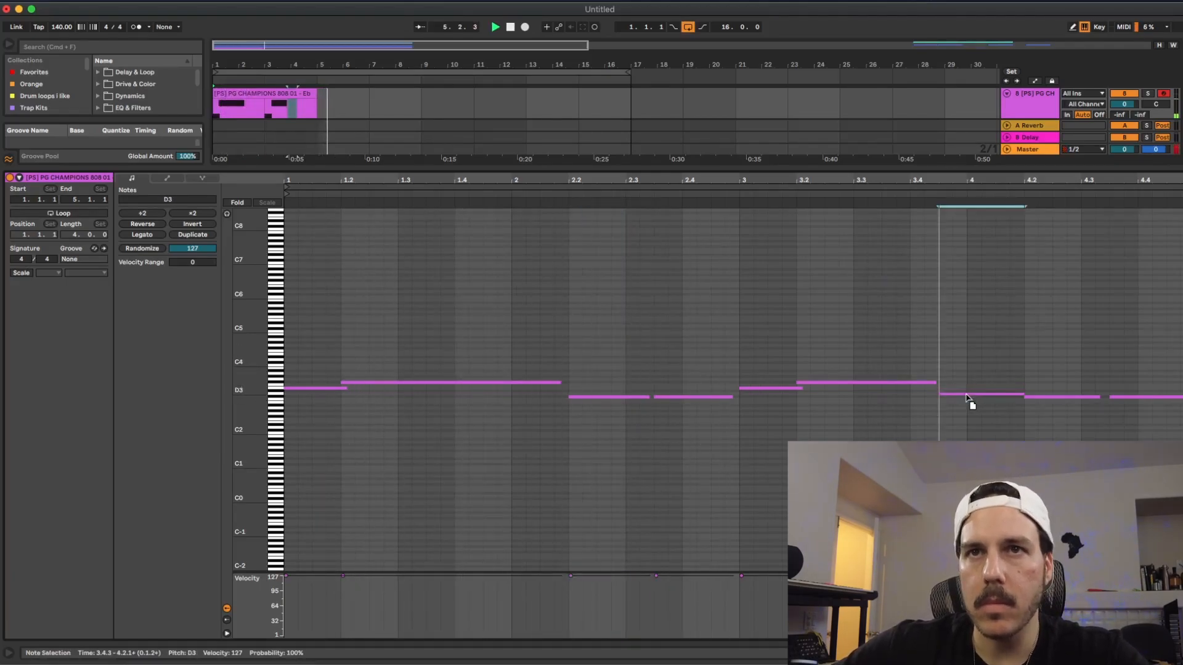
Duplicate and join the four-bar 808 clip into one eight-bar clip, and delete its notes from bar 7 onward.
{"action": "key", "text": "super+d"}
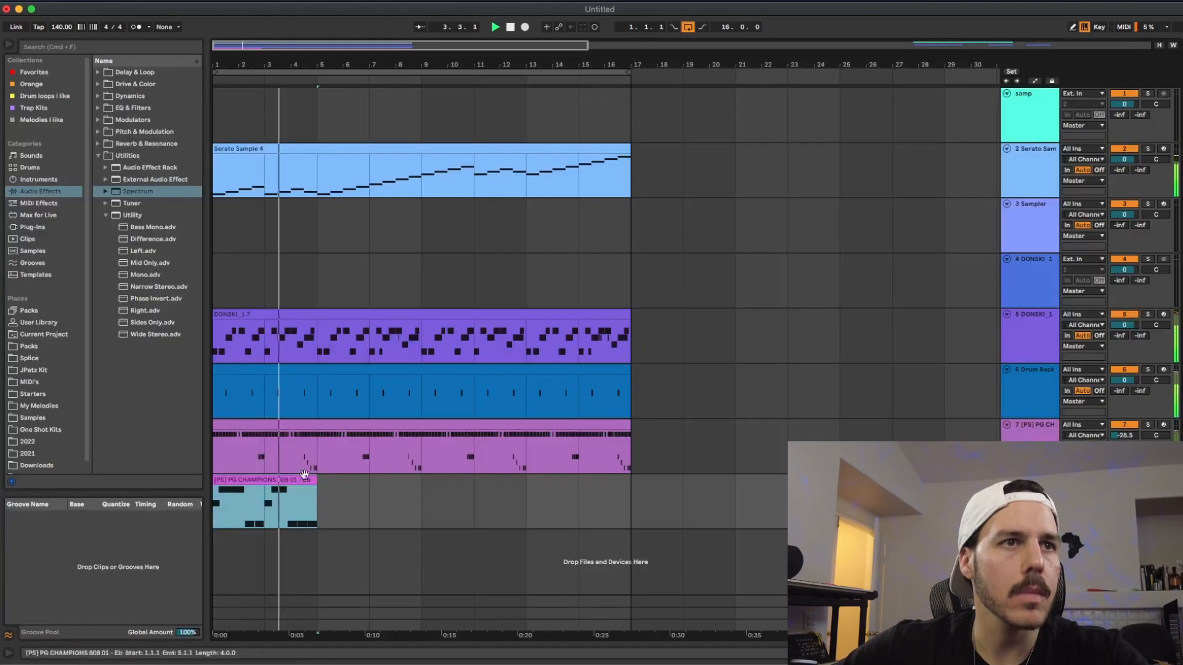
{"action": "key", "text": "super+d"}
{"action": "left_click", "coordinate": [265, 480], "text": "shift"}
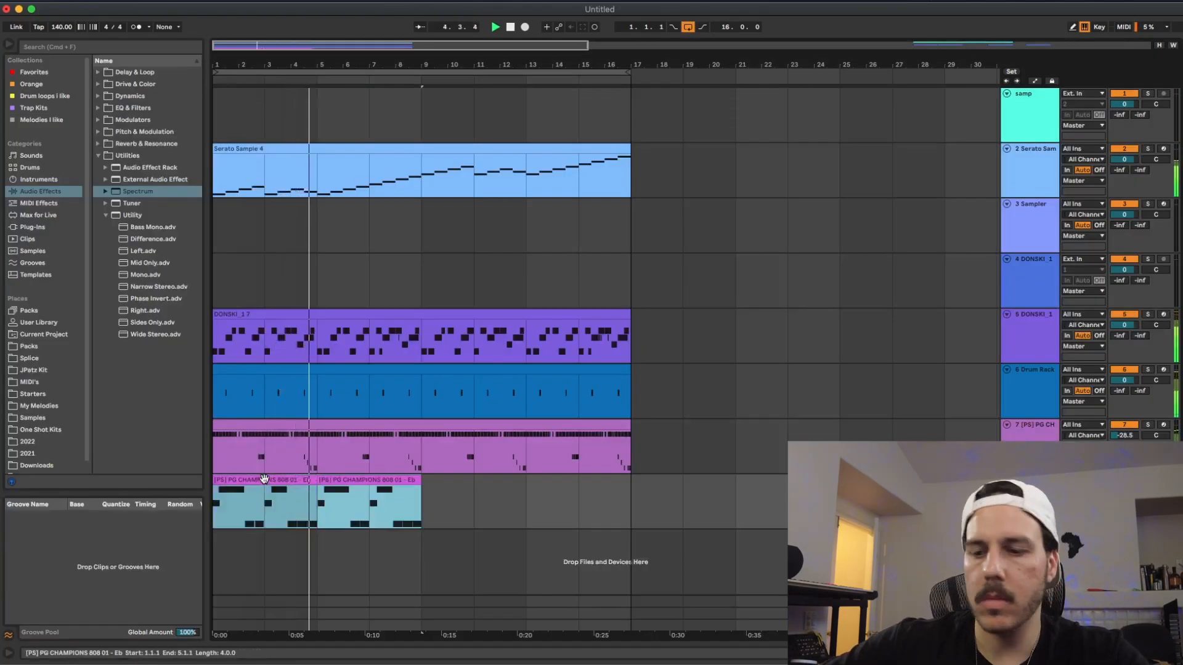
{"action": "left_click_drag", "start_coordinate": [985, 351], "coordinate": [1170, 456]}
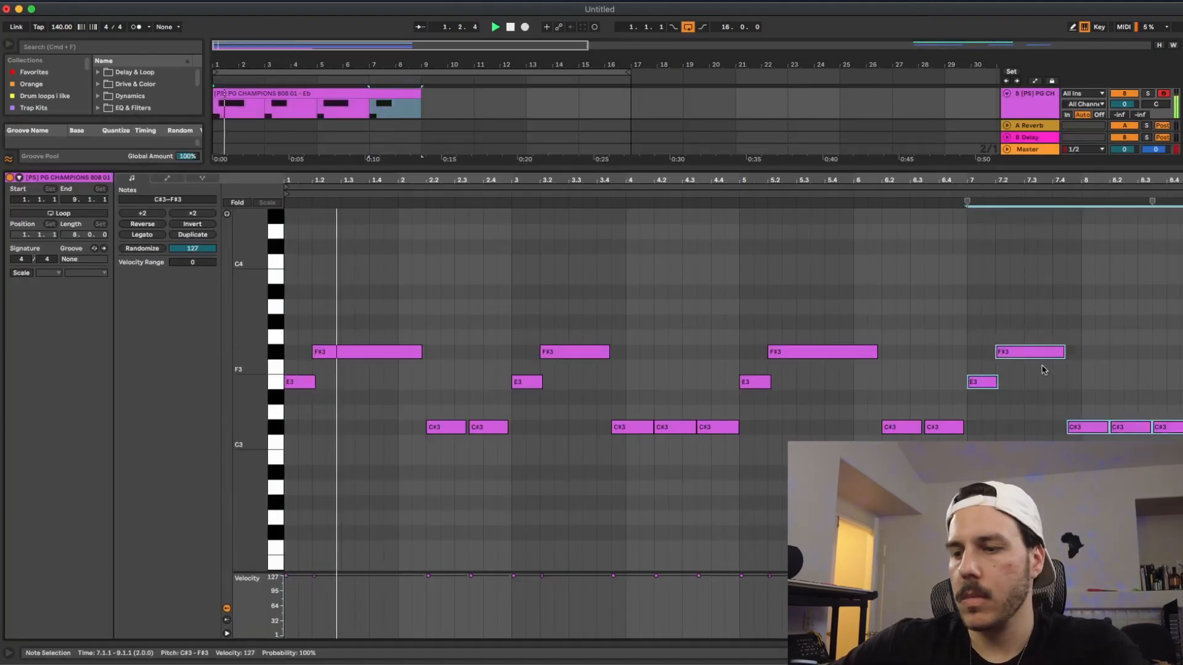
{"action": "key", "text": "Delete"}
{"action": "key", "text": "space"}
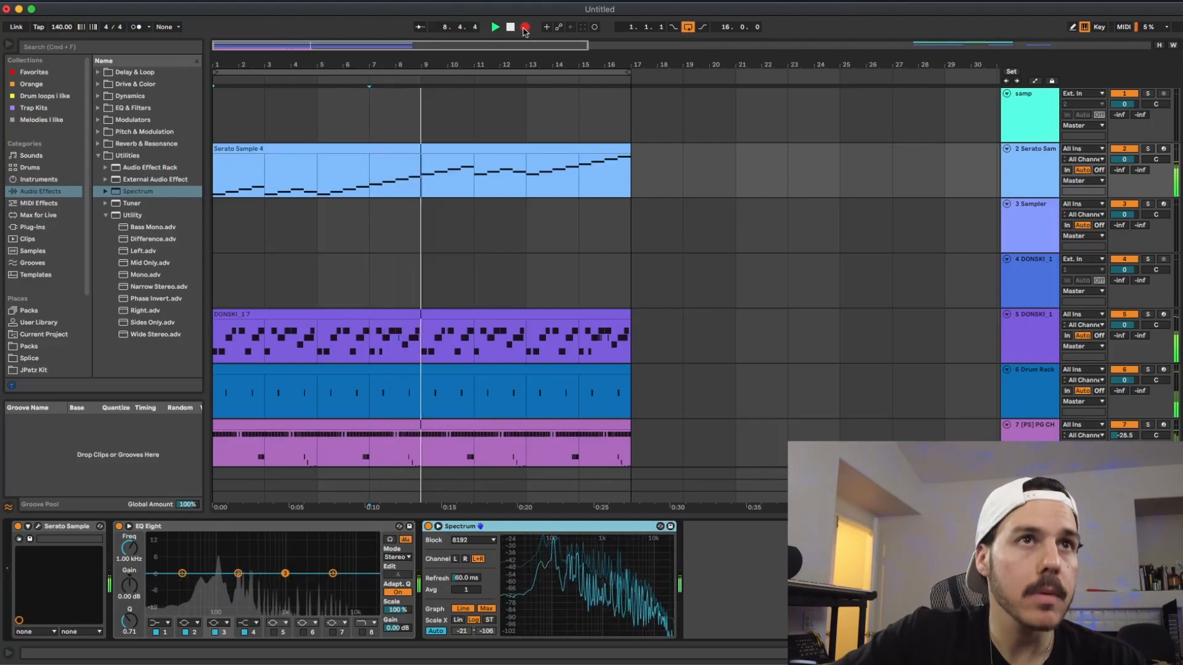
Record a new 808 ending over bars 7 and 8, join it to the first clip, and select its closing notes.
{"action": "key", "text": "space"}
{"action": "key", "text": "space"}
{"action": "scroll", "coordinate": [478, 193], "scroll_direction": "down", "scroll_amount": 3}
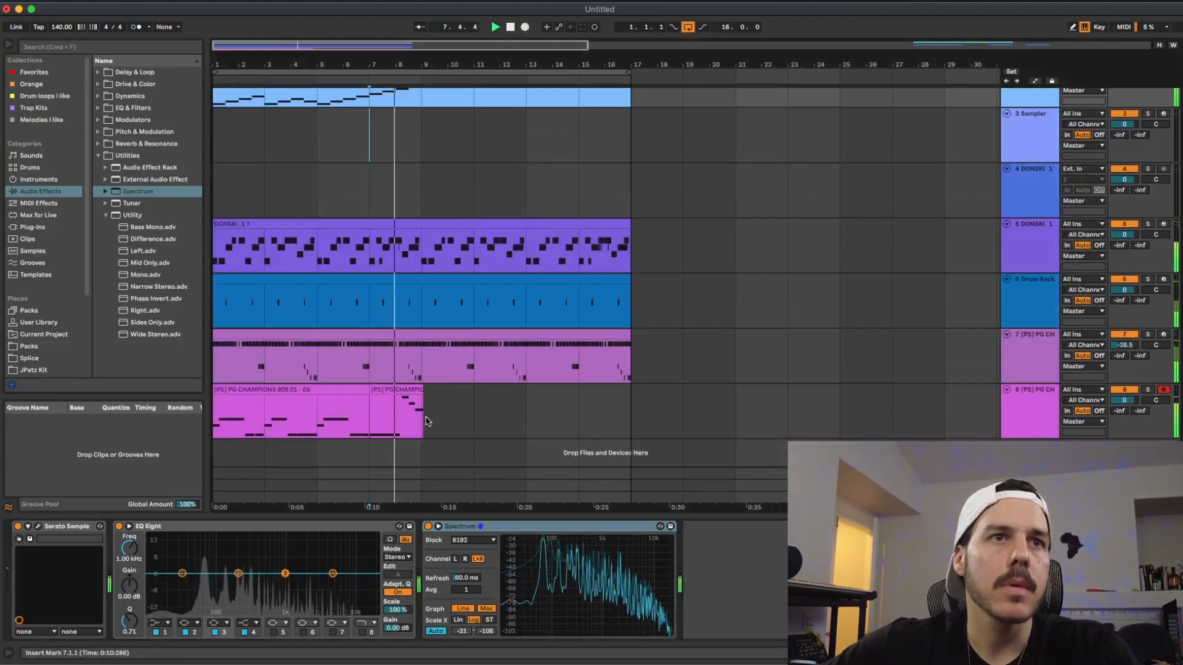
{"action": "left_click", "coordinate": [421, 390]}
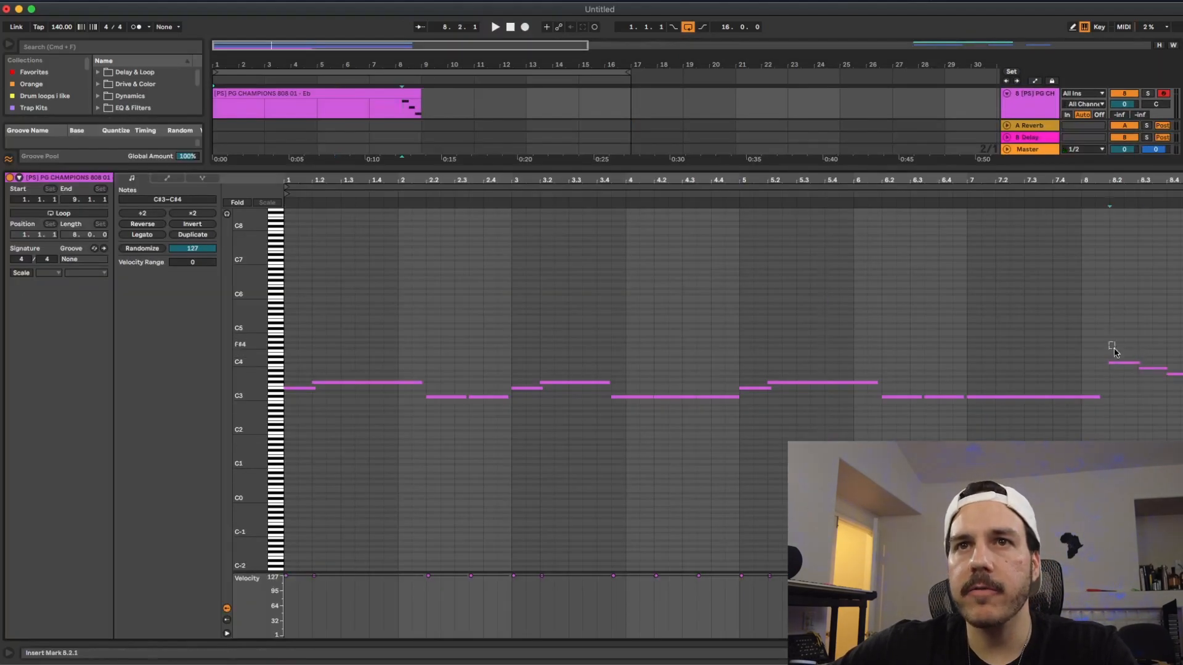
{"action": "left_click_drag", "start_coordinate": [1114, 350], "coordinate": [1181, 421]}
{"action": "left_click_drag", "start_coordinate": [1039, 336], "coordinate": [1171, 435]}
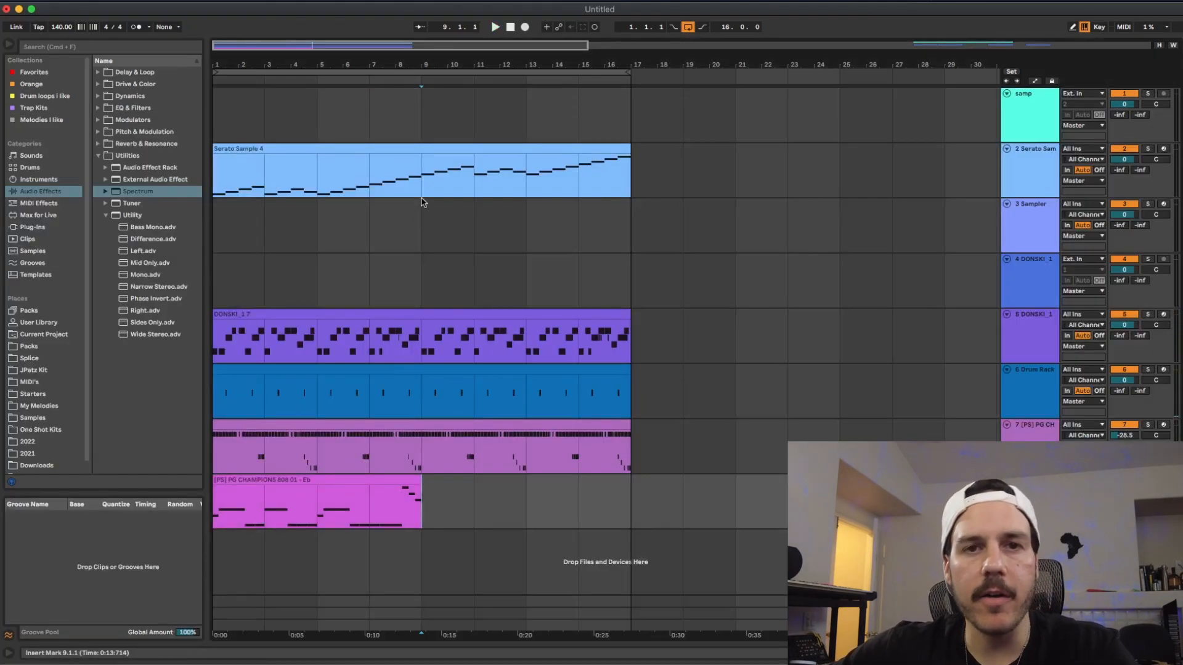
Record a second 808 part from bar 9 and shift its first F#4 note to start at beat 1.4.
{"action": "left_click", "coordinate": [422, 206]}
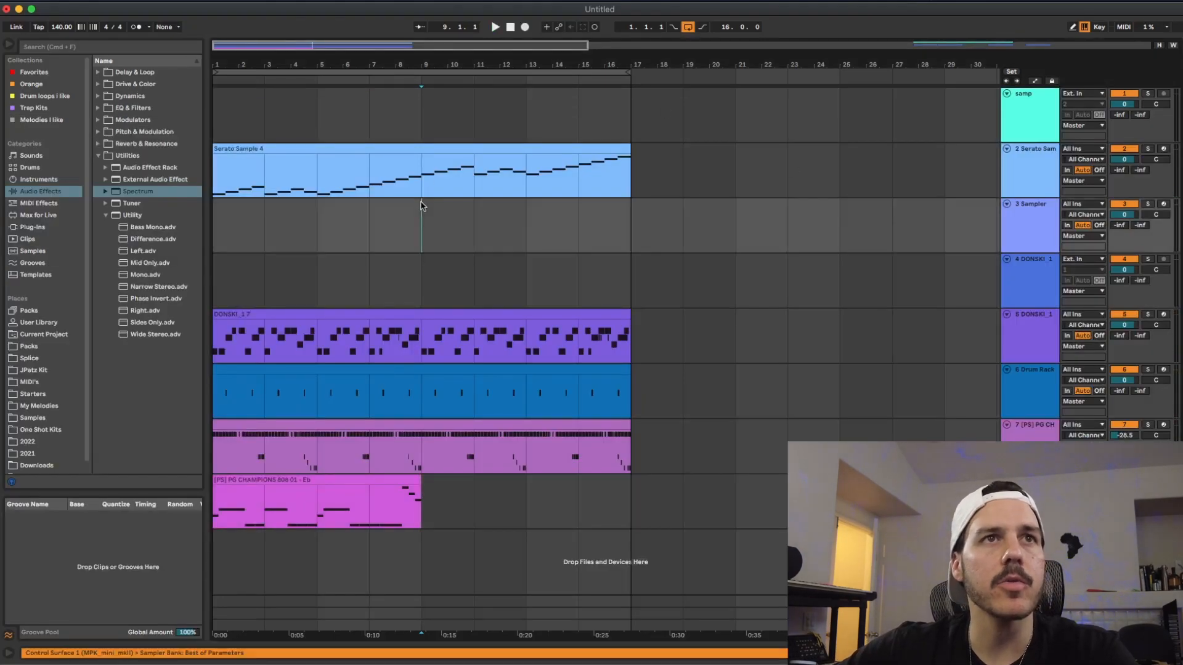
{"action": "left_click", "coordinate": [525, 28]}
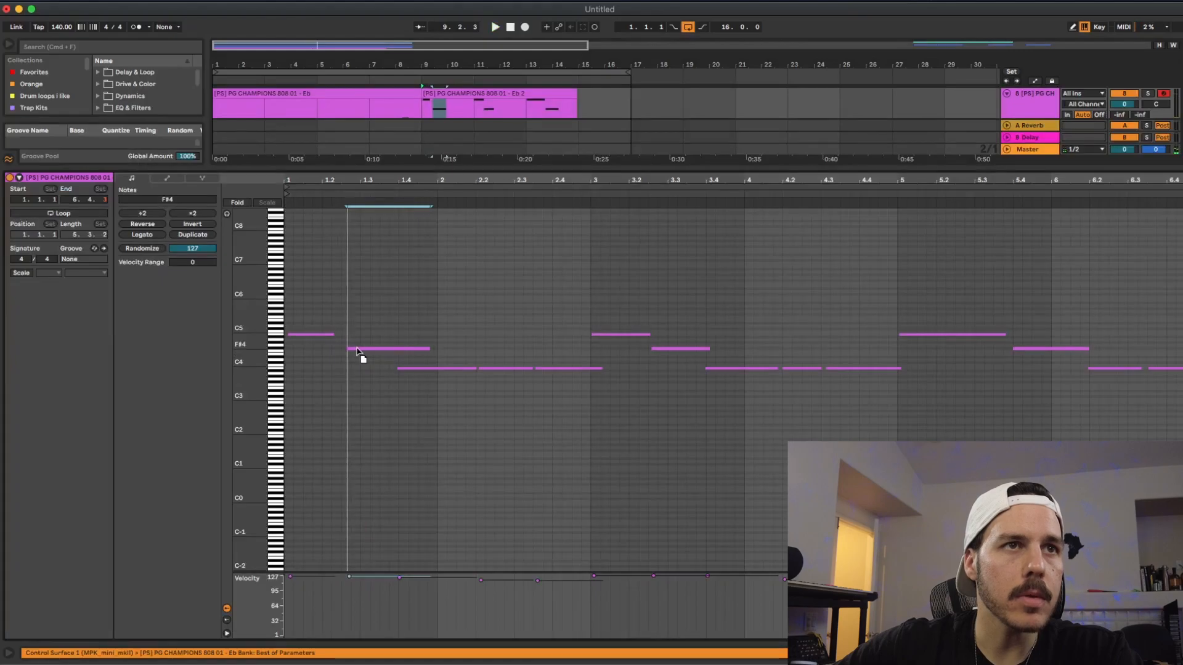
{"action": "left_click_drag", "start_coordinate": [358, 351], "coordinate": [399, 350]}
{"action": "key", "text": "space"}
{"action": "key", "text": "space"}
{"action": "left_click_drag", "start_coordinate": [261, 350], "coordinate": [293, 350]}
{"action": "left_click_drag", "start_coordinate": [389, 338], "coordinate": [408, 339]}
Delete the first B3 note of the second 808 clip and move the following B3 to start at bar 2.
{"action": "key", "text": "space"}
{"action": "key", "text": "space"}
{"action": "double_click", "coordinate": [414, 402]}
{"action": "left_click_drag", "start_coordinate": [493, 402], "coordinate": [455, 403]}
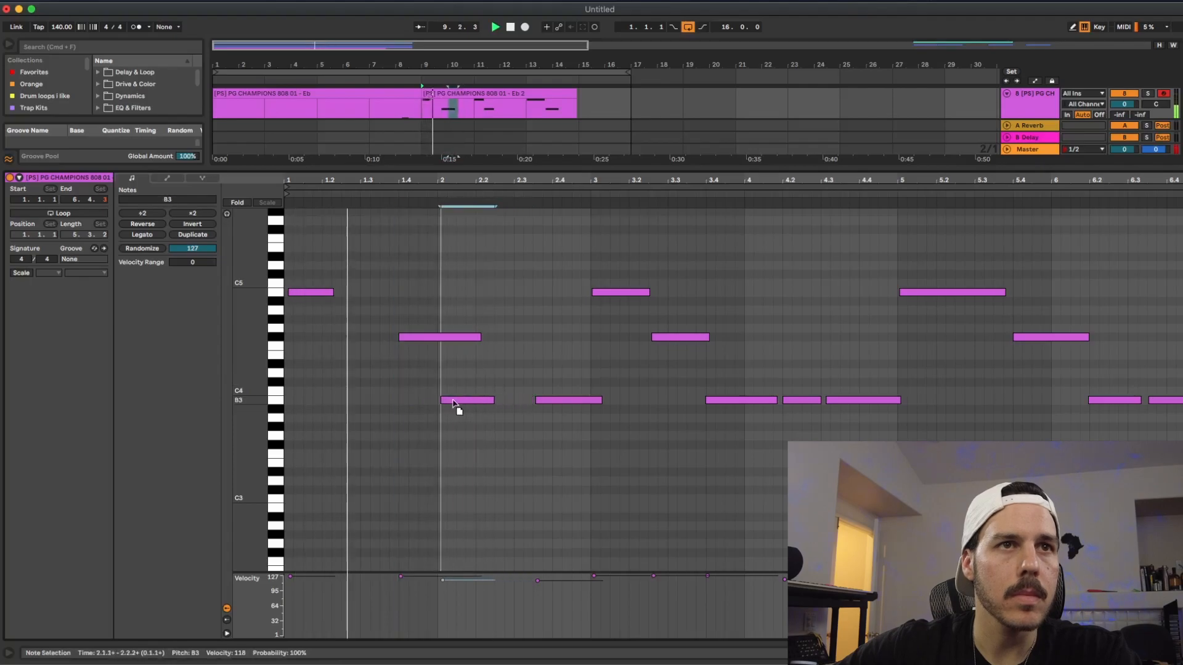
Shorten the first F#4 note to end at bar 2 and stretch the opening B4 from 1.1.1 to 1.4.1.
{"action": "key", "text": "b"}
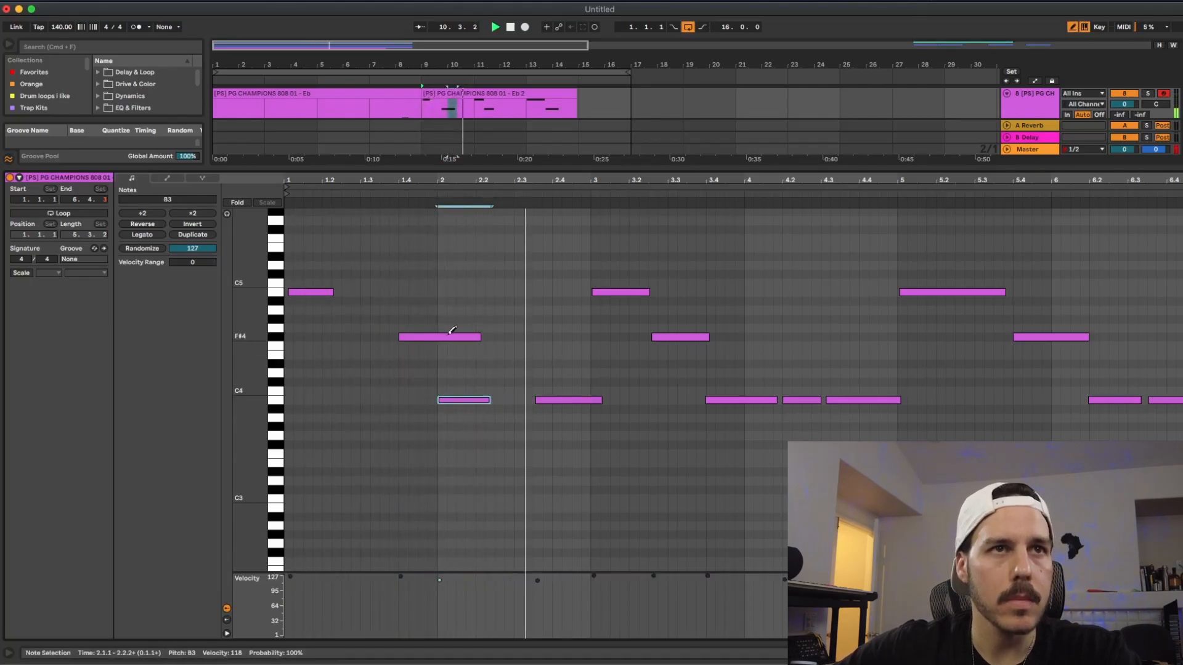
{"action": "left_click_drag", "start_coordinate": [479, 337], "coordinate": [439, 337]}
{"action": "left_click_drag", "start_coordinate": [332, 293], "coordinate": [398, 290]}
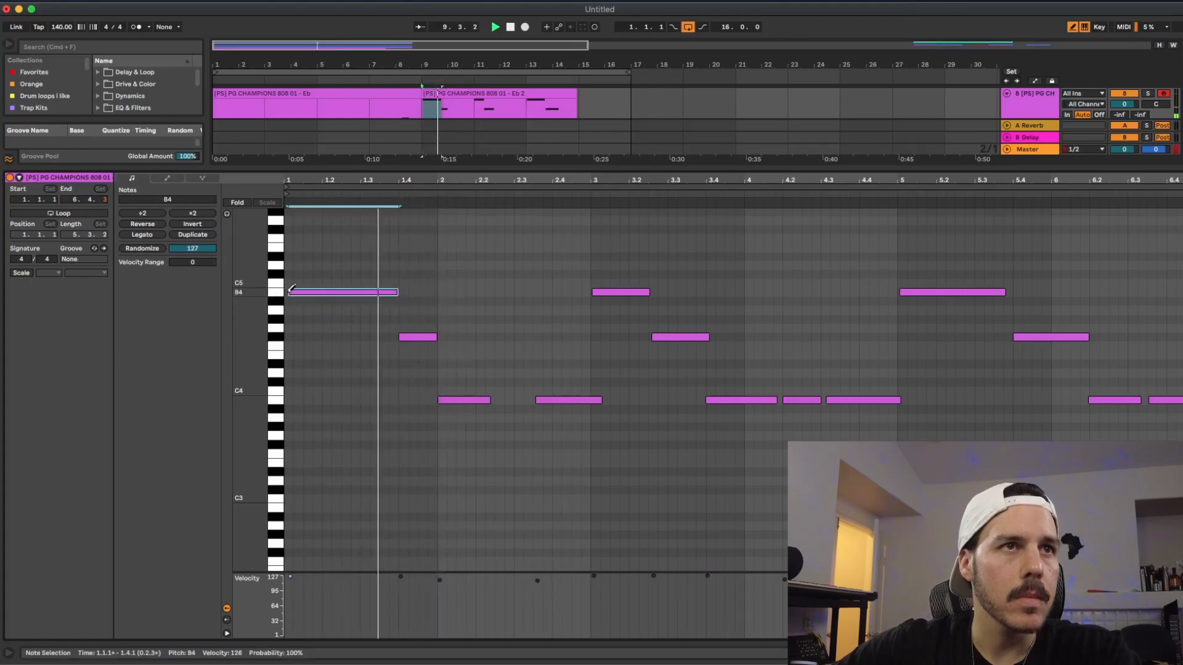
{"action": "left_click_drag", "start_coordinate": [290, 292], "coordinate": [285, 292]}
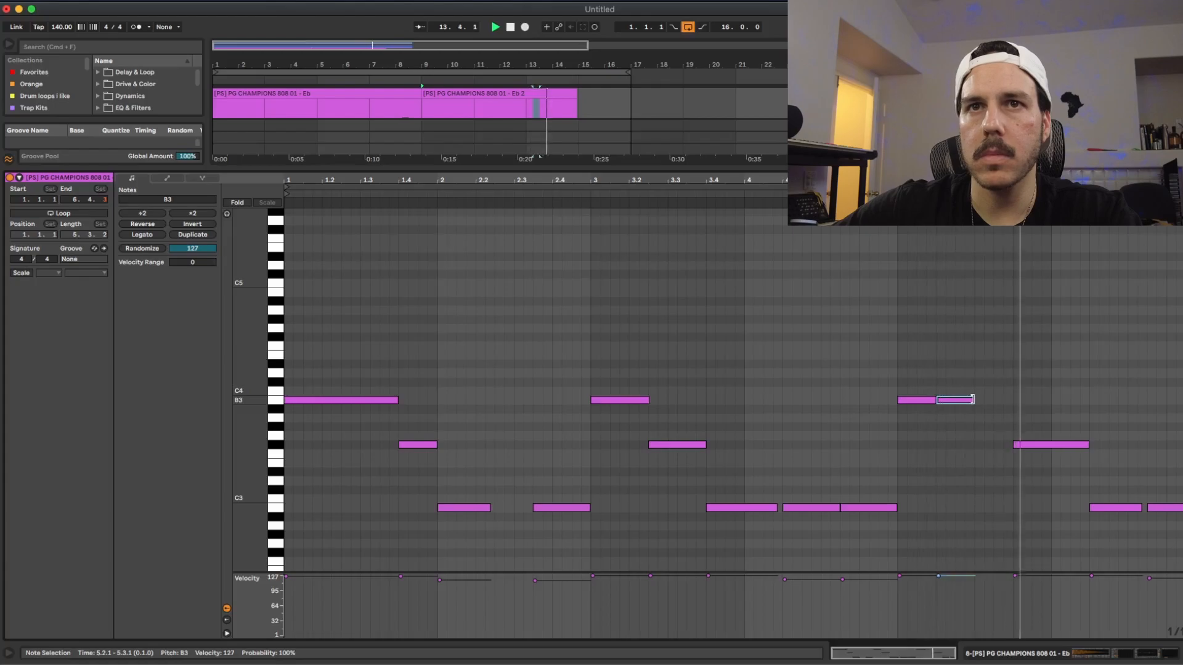
Stretch the B3 note at 5.2.1 to end at 5.4.1 and record a closing 808 part from bar 15.
{"action": "left_click_drag", "start_coordinate": [976, 399], "coordinate": [1007, 392]}
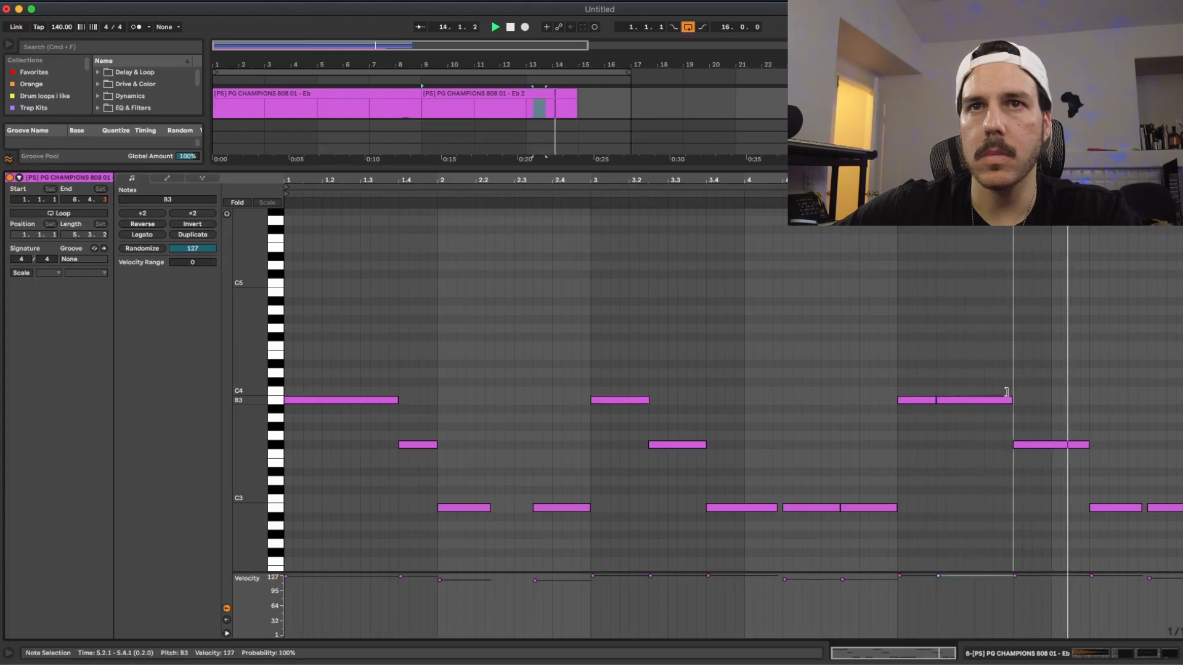
{"action": "left_click_drag", "start_coordinate": [916, 401], "coordinate": [918, 418]}
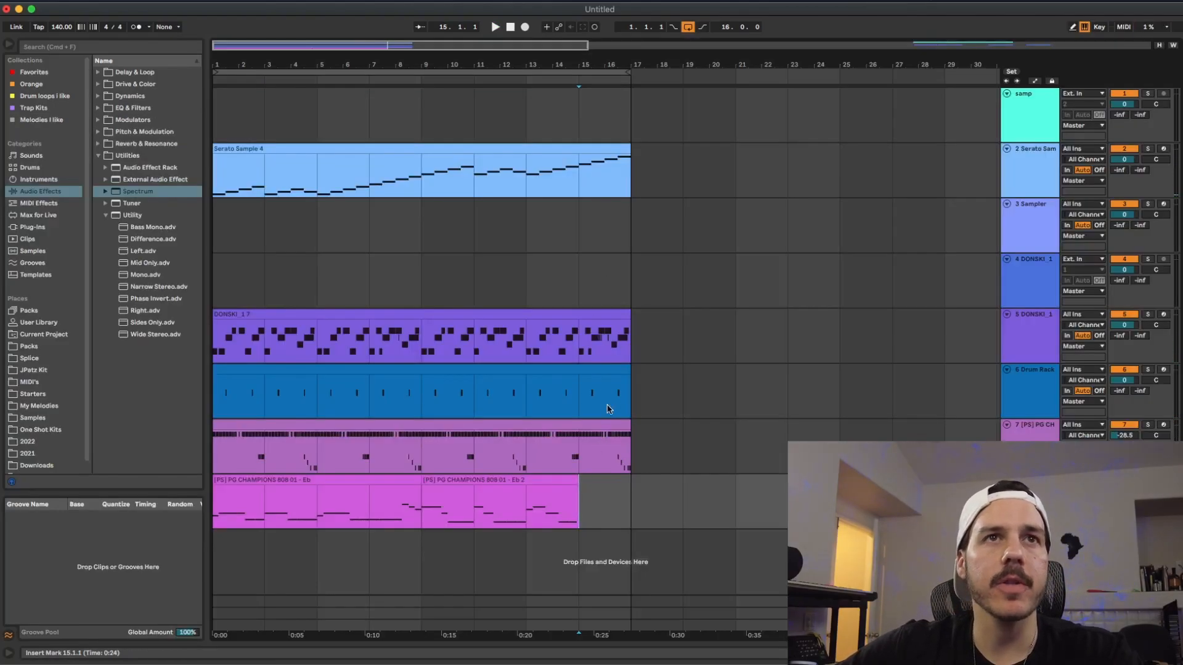
{"action": "left_click", "coordinate": [525, 27]}
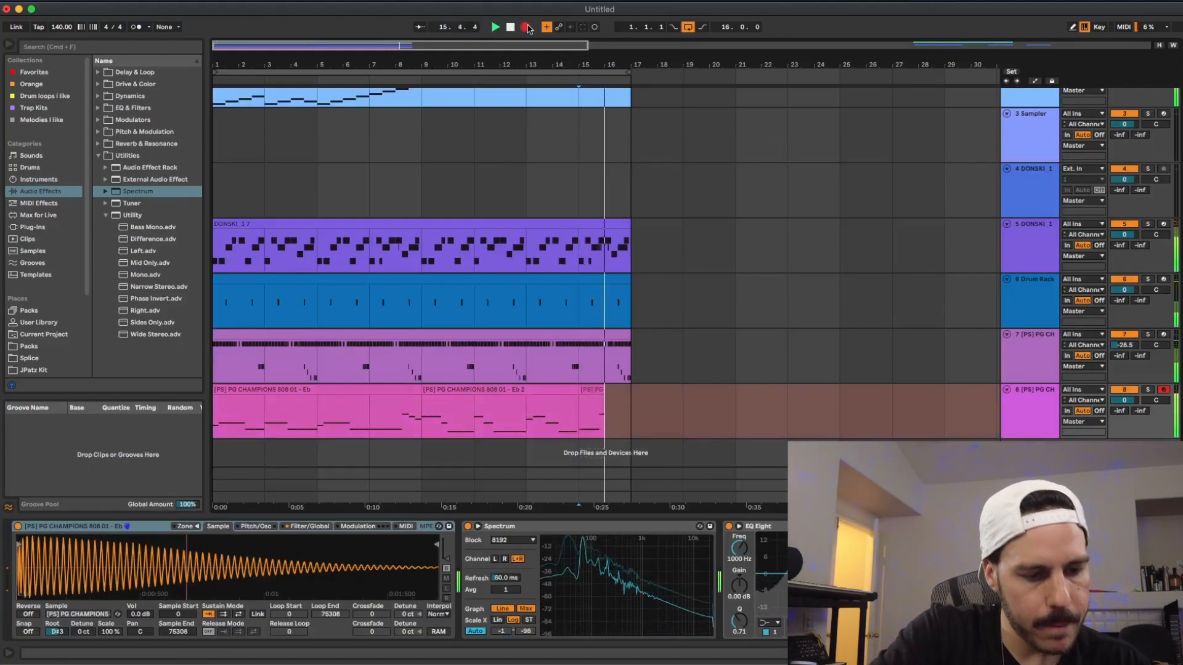
{"action": "key", "text": "space"}
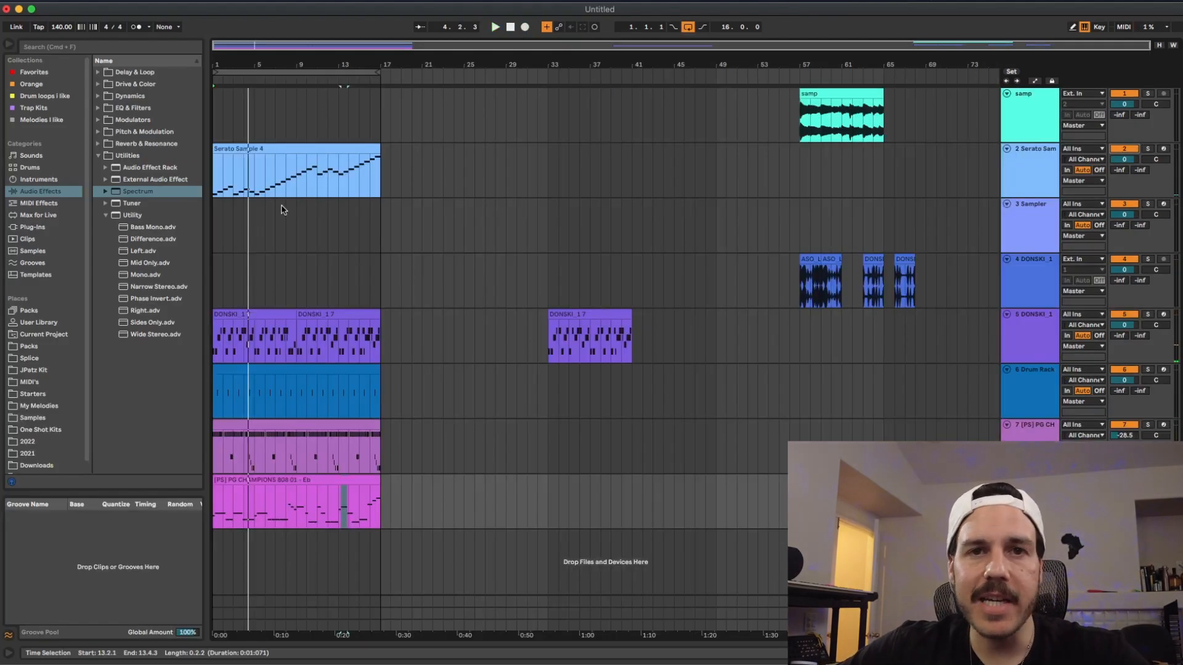
Duplicate the 16-bar melody, drum and 808 clips to start at bar 17 and move the spare DONSKI clip further along the timeline.
{"action": "left_click", "coordinate": [300, 153]}
{"action": "left_click", "coordinate": [301, 480], "text": "shift"}
{"action": "key", "text": "super+d"}
{"action": "left_click_drag", "start_coordinate": [578, 327], "coordinate": [757, 327]}
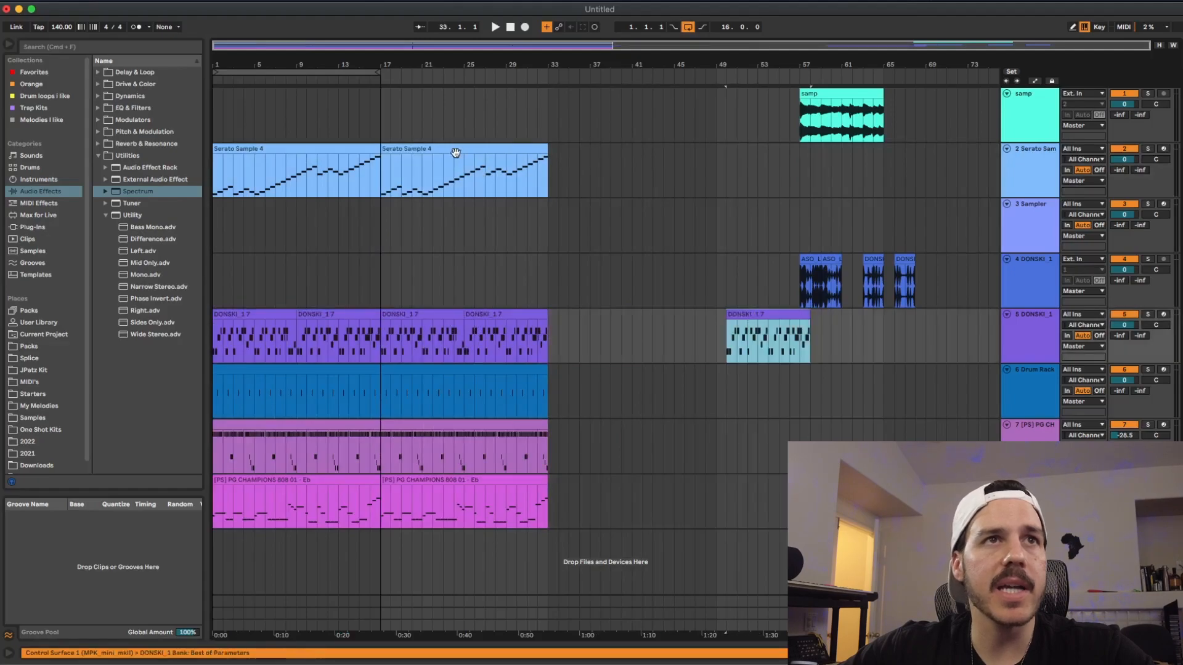
Duplicate the Serato Sample track, keep only the clip starting at bar 17 in the copy, and loop that clip's range.
{"action": "left_click", "coordinate": [456, 152]}
{"action": "left_click", "coordinate": [1038, 179]}
{"action": "key", "text": "super+d"}
{"action": "left_click", "coordinate": [335, 204]}
{"action": "key", "text": "Delete"}
{"action": "left_click", "coordinate": [411, 203]}
{"action": "key", "text": "super+l"}
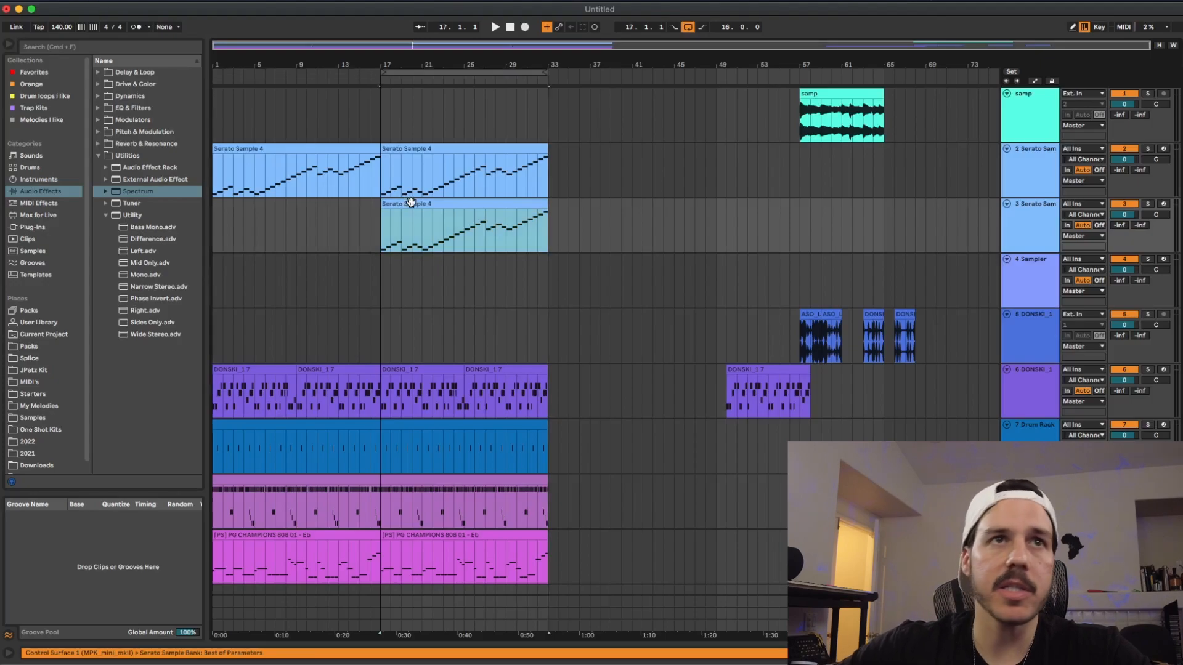
Reverse the sample in the duplicated Serato Sample instance and lower that track's volume to -8.9 dB.
{"action": "double_click", "coordinate": [1047, 236]}
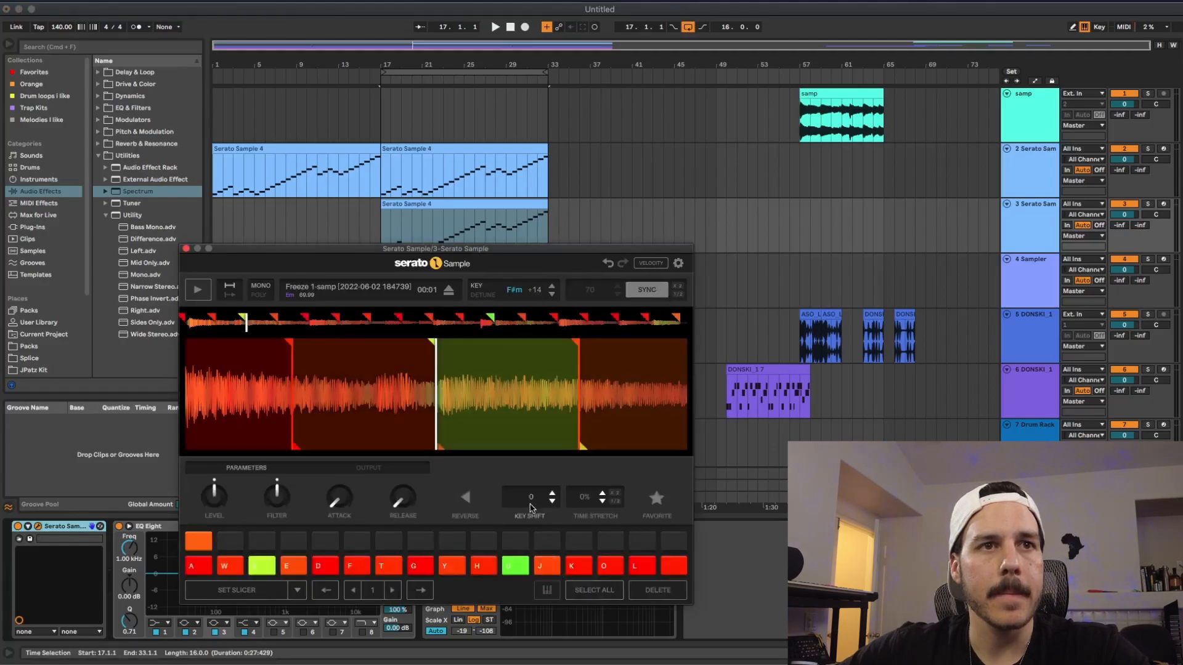
{"action": "left_click", "coordinate": [464, 503]}
{"action": "key", "text": "space"}
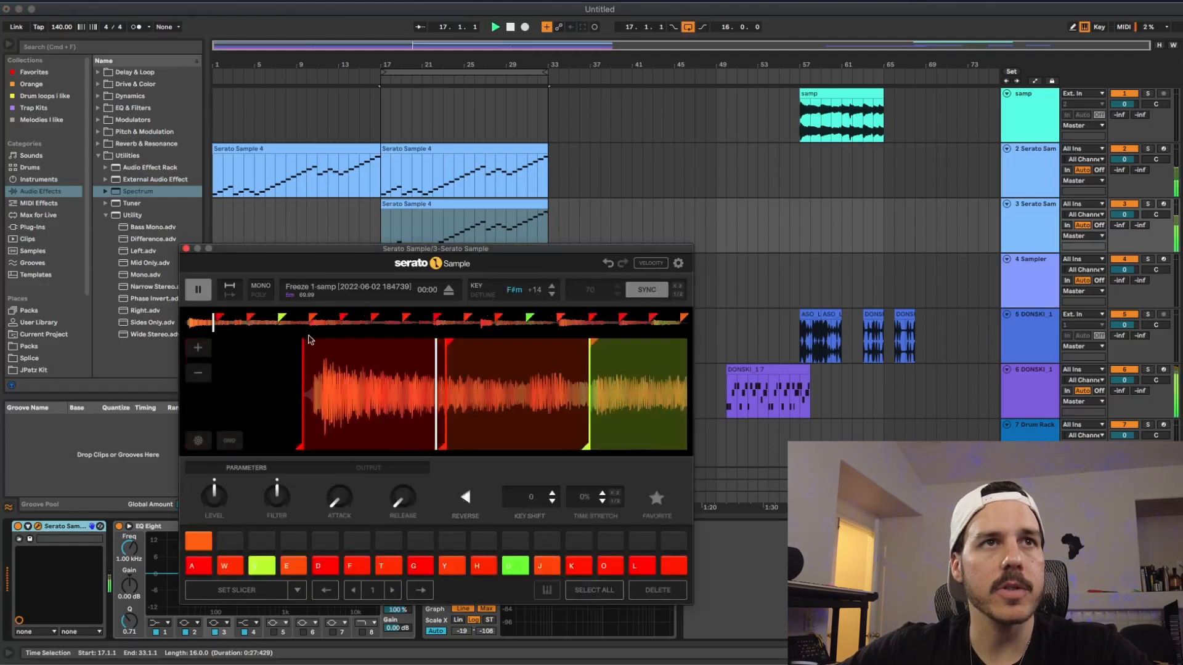
{"action": "left_click", "coordinate": [186, 248]}
{"action": "left_click_drag", "start_coordinate": [1125, 215], "coordinate": [1124, 242]}
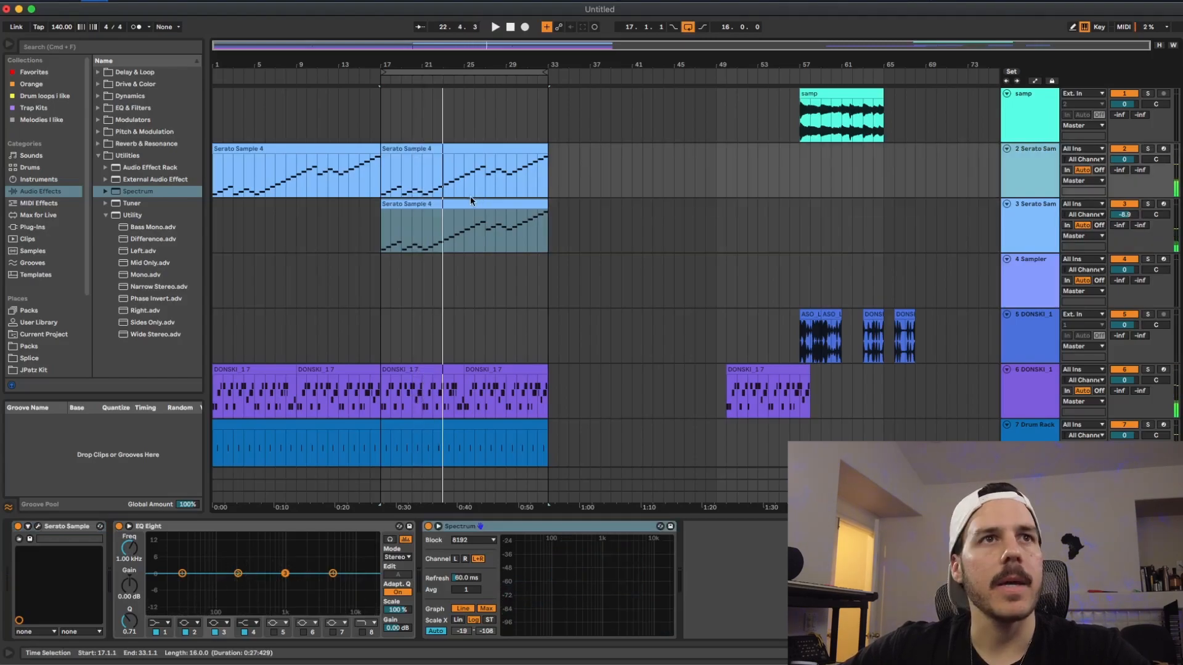
Duplicate the main Serato Sample track again and keep a single clip in the copy, moved to start at bar 33.
{"action": "key", "text": "super+d"}
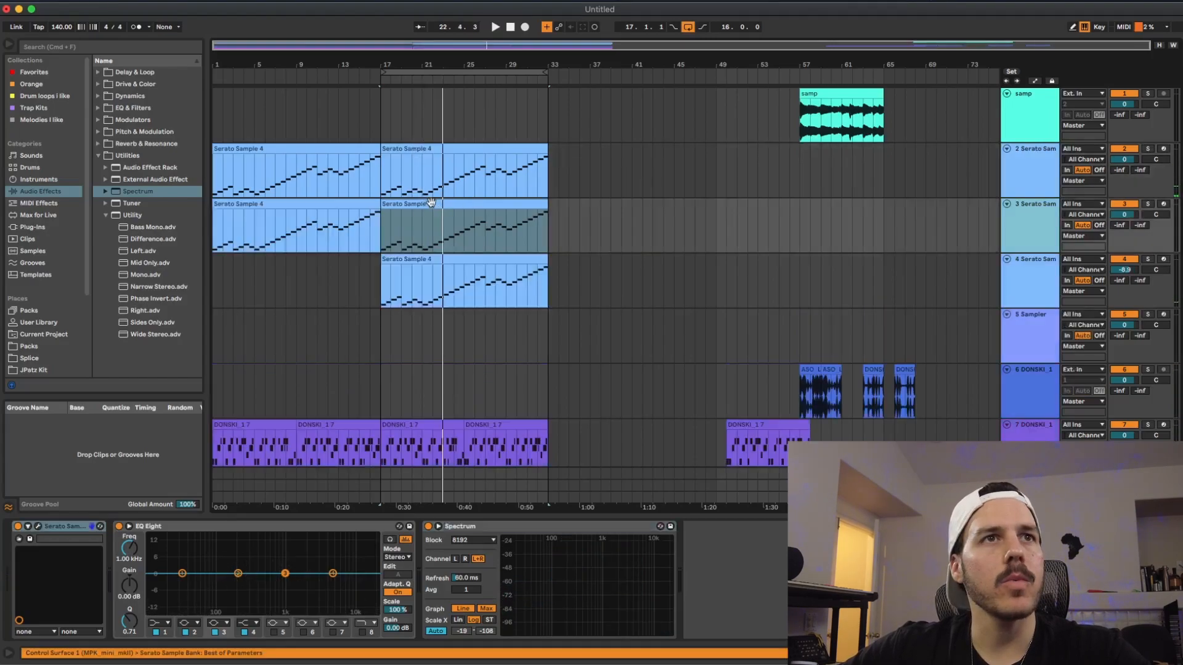
{"action": "left_click", "coordinate": [426, 203]}
{"action": "left_click", "coordinate": [341, 208], "text": "shift"}
{"action": "left_click_drag", "start_coordinate": [341, 208], "coordinate": [662, 225]}
{"action": "left_click", "coordinate": [768, 203]}
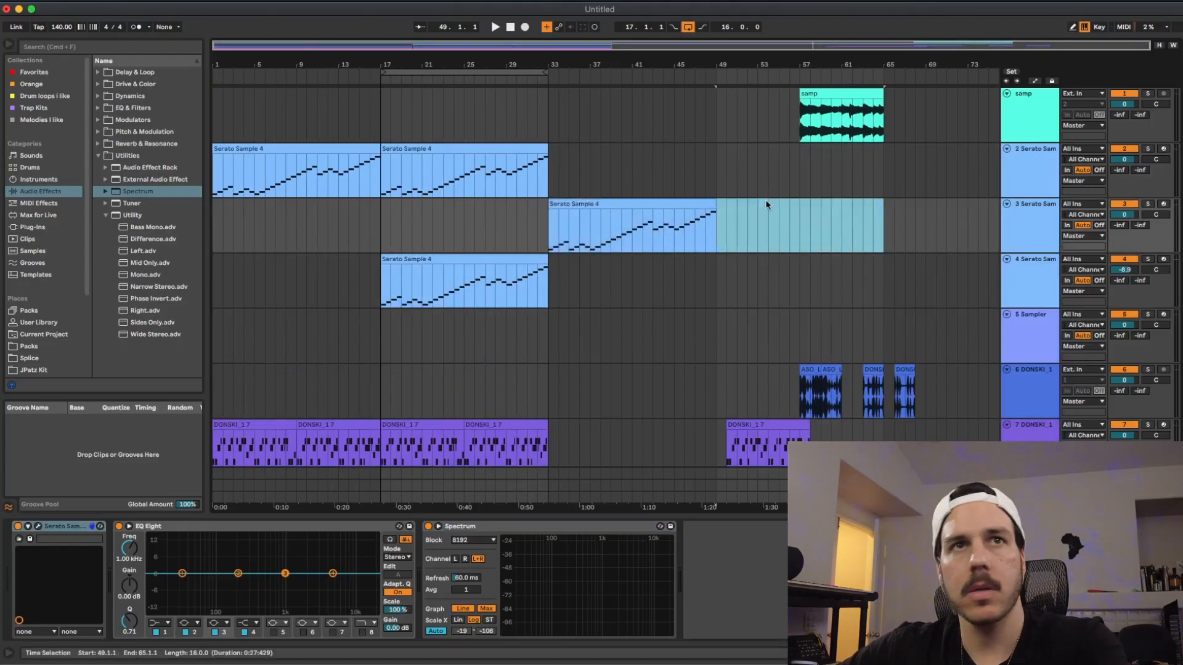
{"action": "key", "text": "Delete"}
Apply a low cut at 212 Hz in EQ Eight on the Serato Sample copy holding the bar 33 clip, checking it in playback.
{"action": "left_click", "coordinate": [1016, 205]}
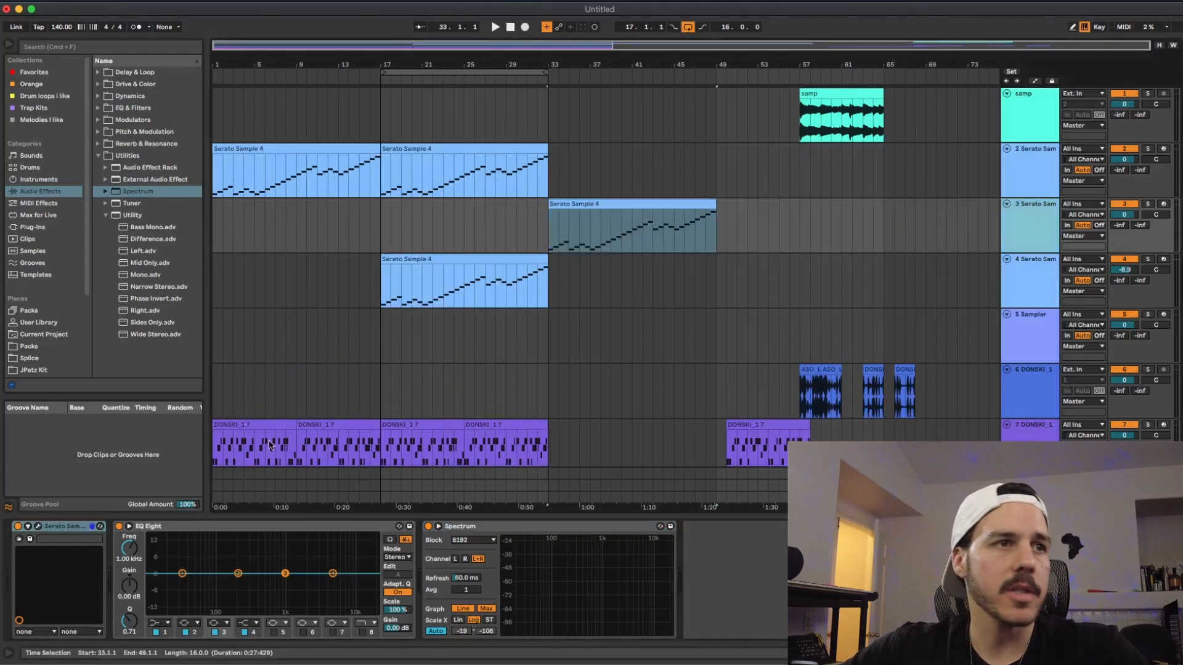
{"action": "left_click", "coordinate": [161, 623]}
{"action": "left_click", "coordinate": [159, 547]}
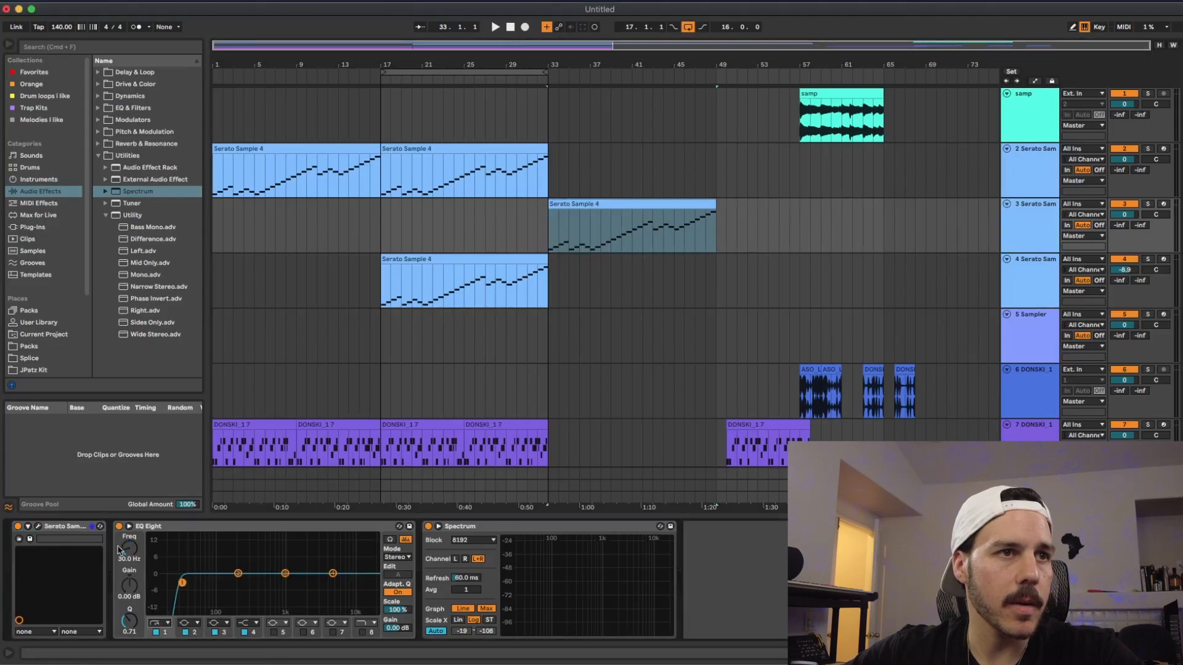
{"action": "key", "text": "space"}
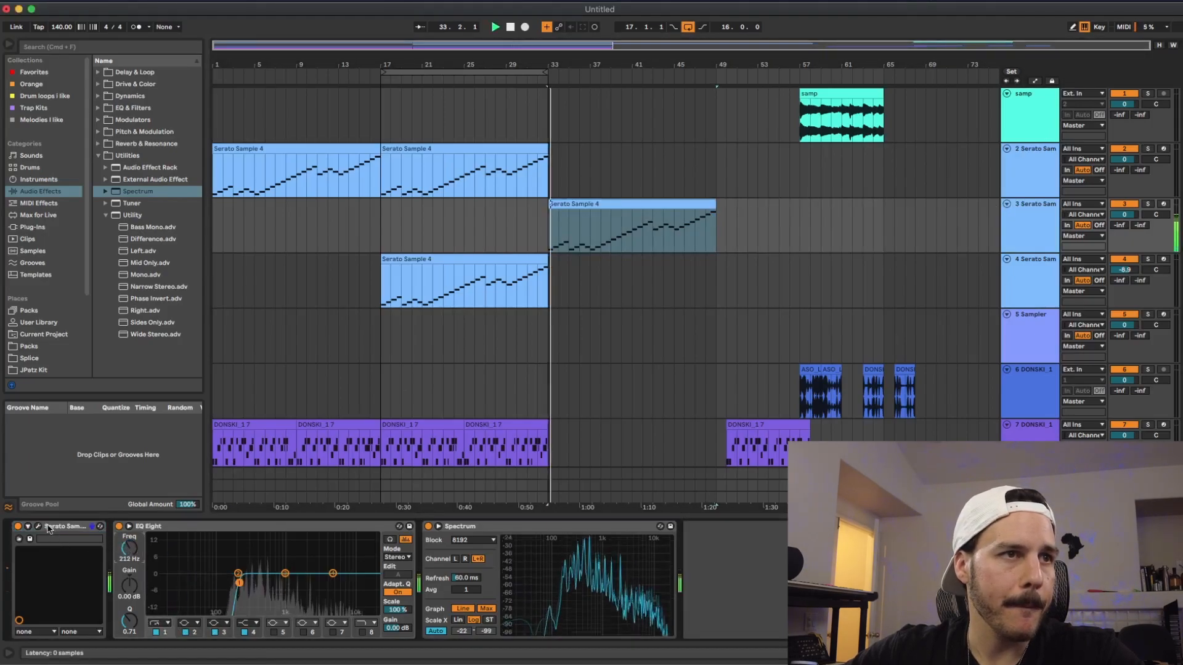
Set the key shift of the low-cut track's Serato Sample instance to -10 and close the plug-in.
{"action": "key", "text": "alt+super+p"}
{"action": "left_click_drag", "start_coordinate": [539, 289], "coordinate": [539, 308]}
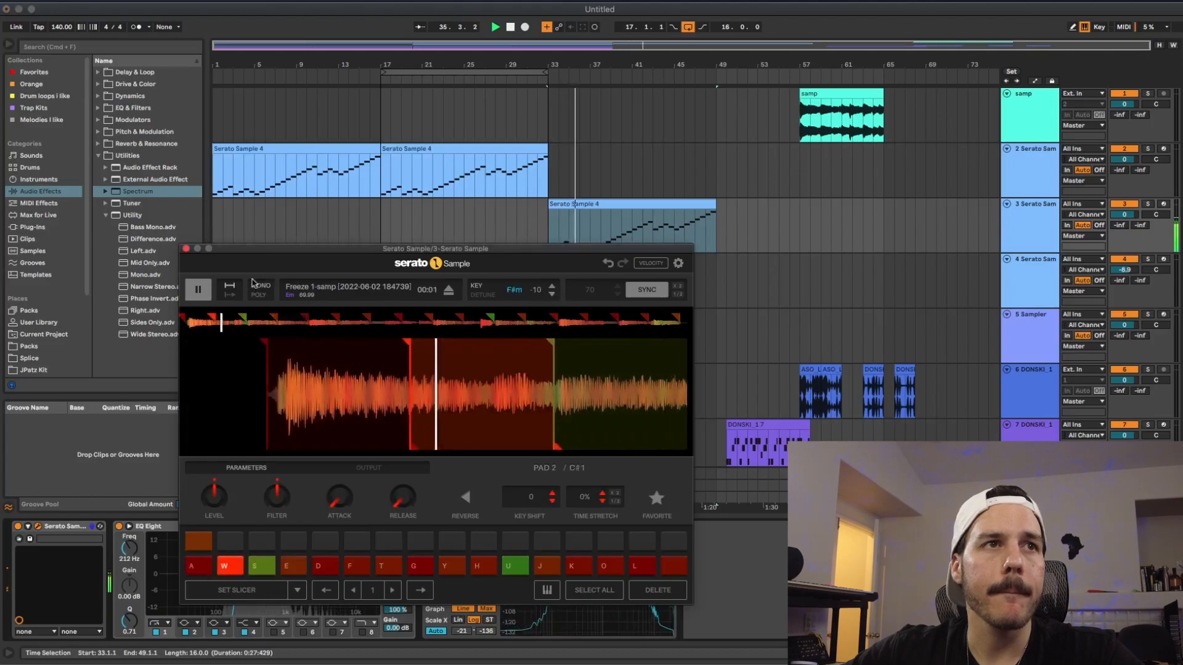
{"action": "left_click", "coordinate": [186, 248]}
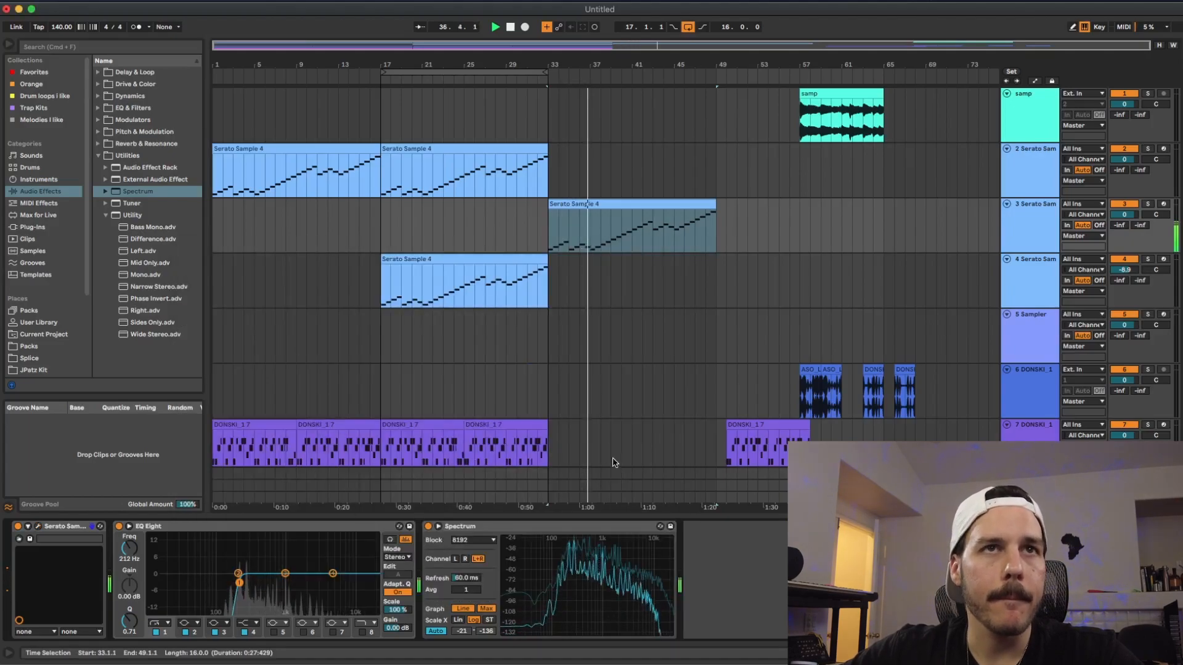
Duplicate the drum, hi-hat and 808 clips to start at bar 33 and extend the loop to 48 bars.
{"action": "left_click_drag", "start_coordinate": [608, 517], "coordinate": [608, 604]}
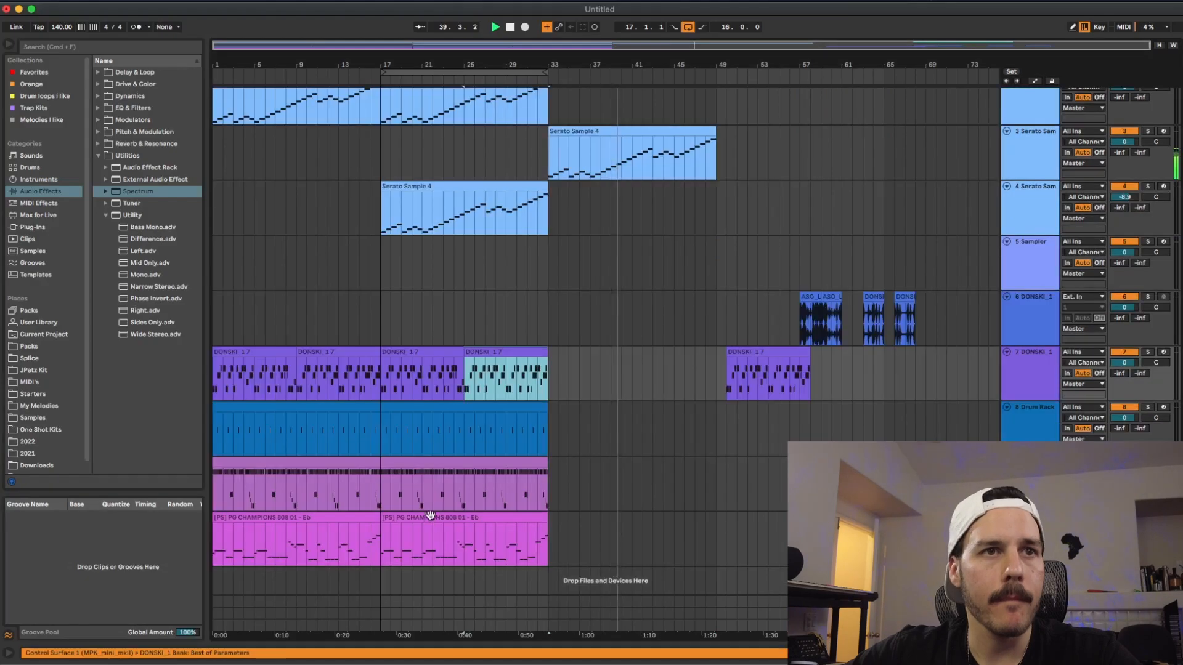
{"action": "left_click", "coordinate": [433, 516], "text": "shift"}
{"action": "key", "text": "super+d"}
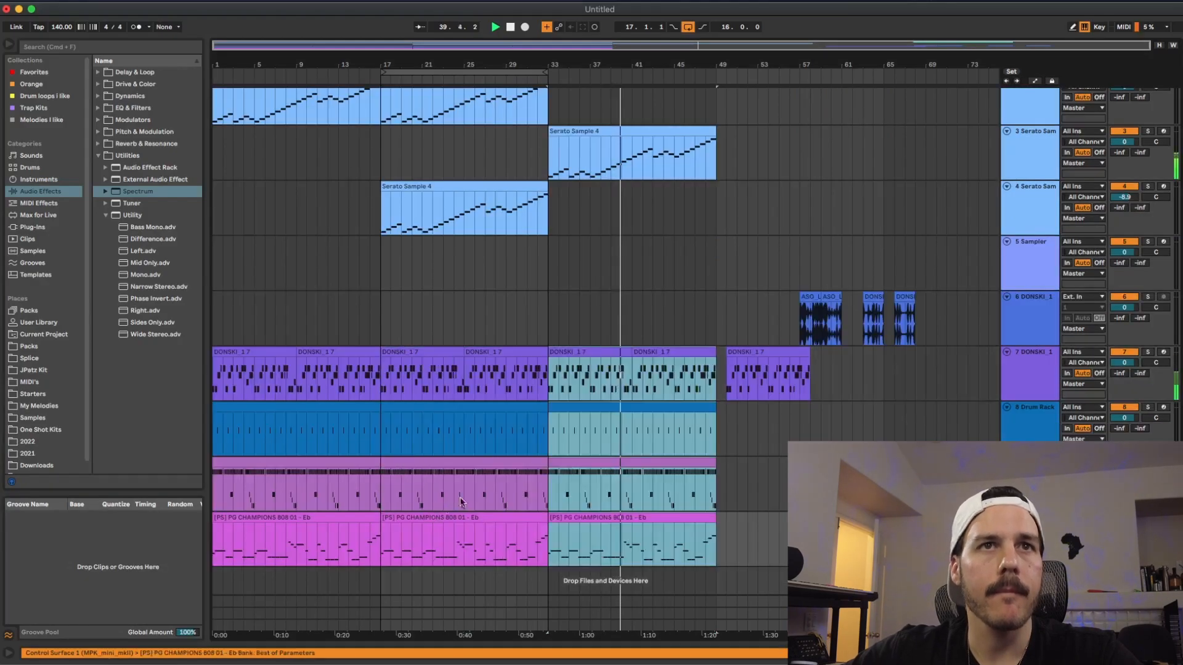
{"action": "left_click_drag", "start_coordinate": [551, 76], "coordinate": [1157, 616]}
Play the layered section from bar 17 and try toggling off the main melody track's second clip.
{"action": "scroll", "coordinate": [734, 115], "scroll_direction": "up", "scroll_amount": 2}
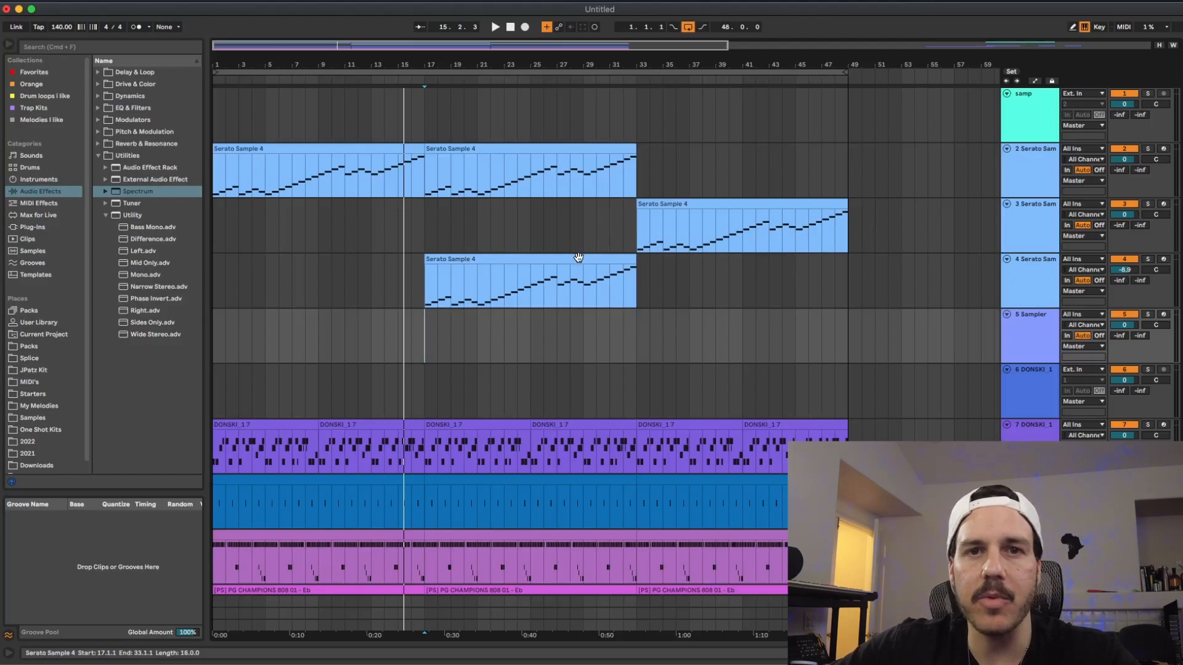
{"action": "key", "text": "space"}
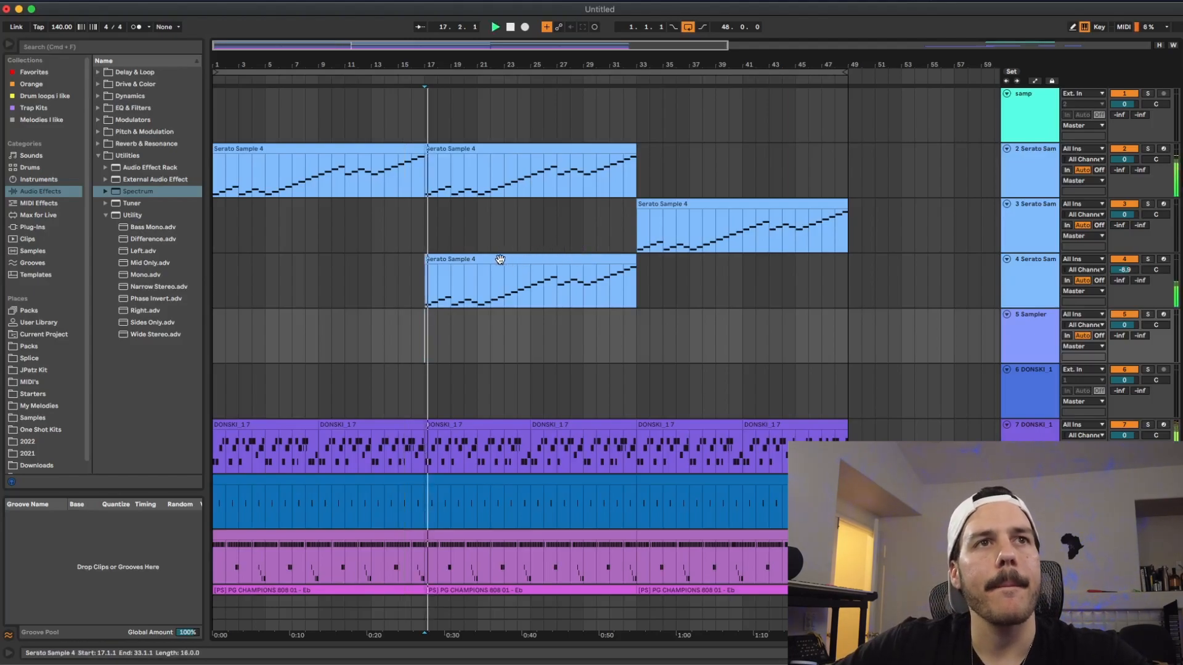
{"action": "key", "text": "minus"}
{"action": "key", "text": "minus"}
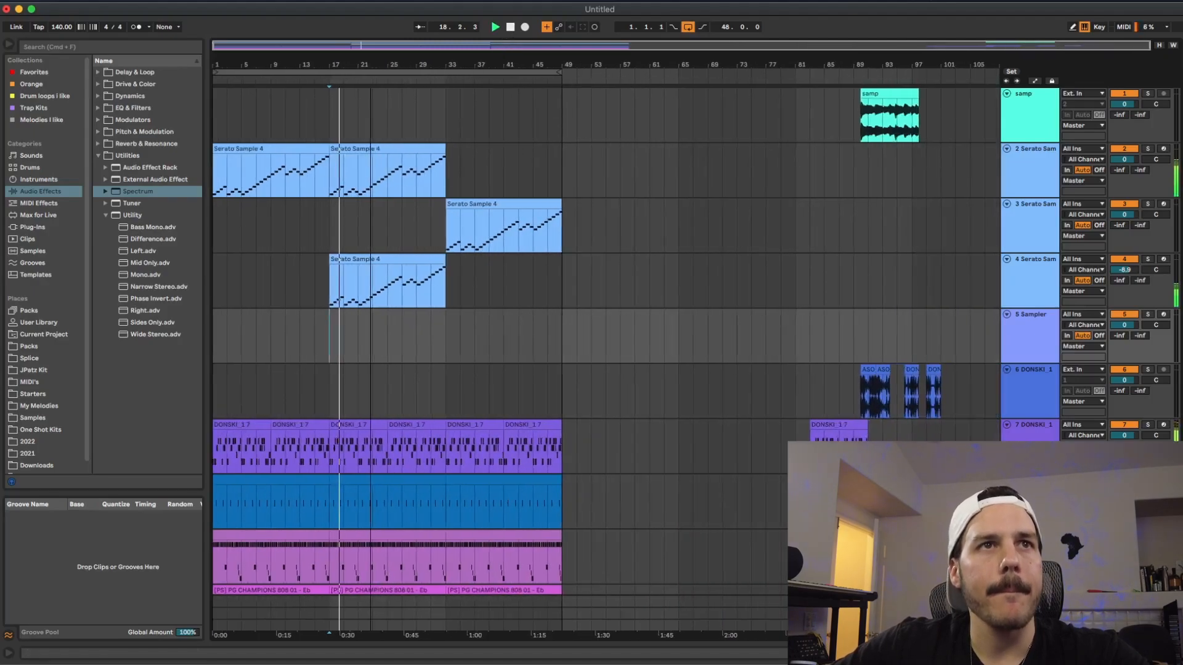
{"action": "left_click", "coordinate": [390, 148]}
{"action": "key", "text": "0"}
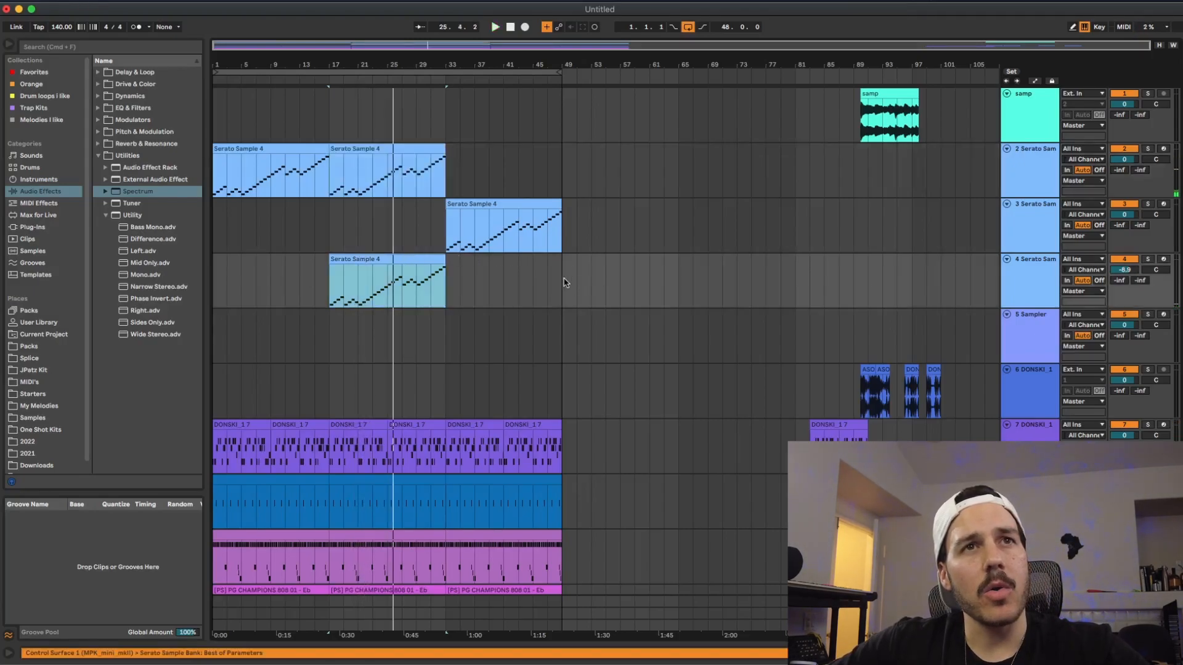
Copy the reversed Serato Sample clip to bar 49 and duplicate the drum, hi-hat and 808 clips to the same section.
{"action": "left_click", "coordinate": [564, 281]}
{"action": "key", "text": "super+v"}
{"action": "scroll", "coordinate": [551, 312], "scroll_direction": "down", "scroll_amount": 3}
{"action": "left_click", "coordinate": [524, 352]}
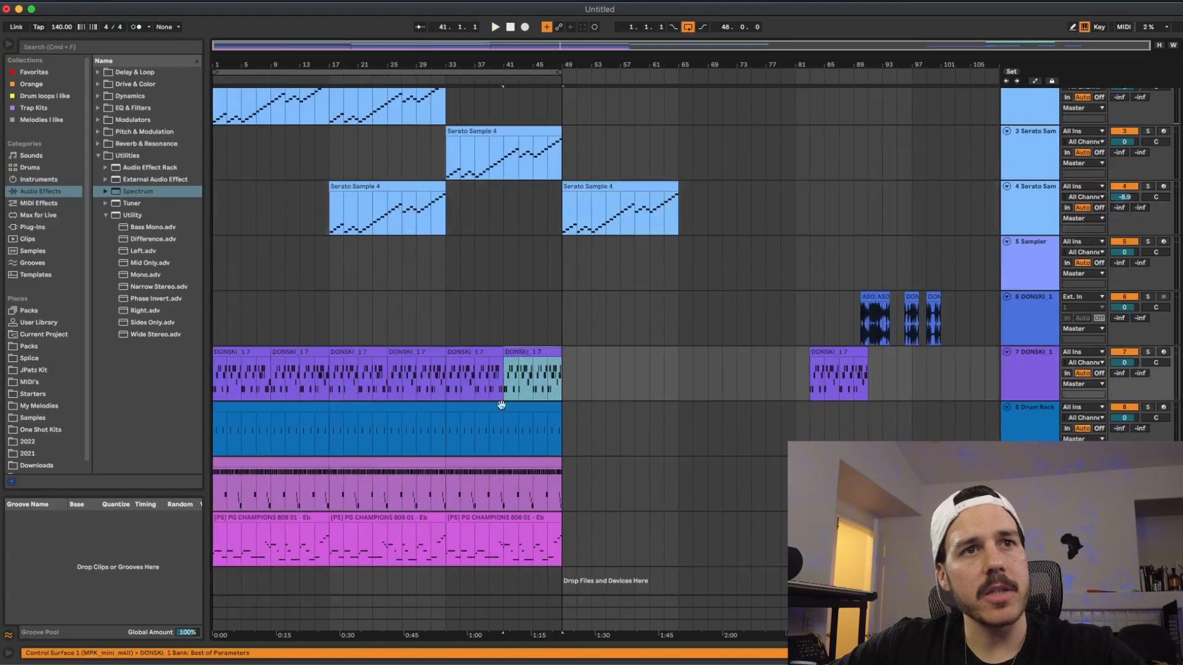
{"action": "left_click", "coordinate": [473, 522], "text": "shift"}
{"action": "key", "text": "super+d"}
Solo the sliced DONSKI drum track and play it from bar 1.
{"action": "left_click", "coordinate": [472, 349]}
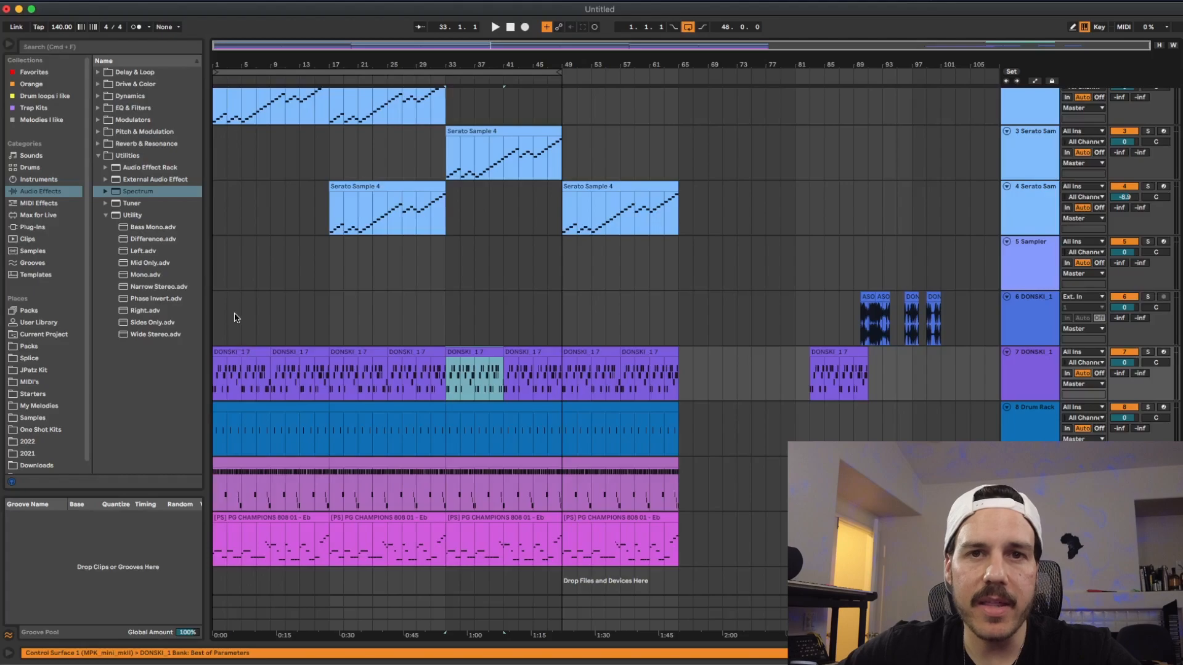
{"action": "left_click", "coordinate": [245, 368]}
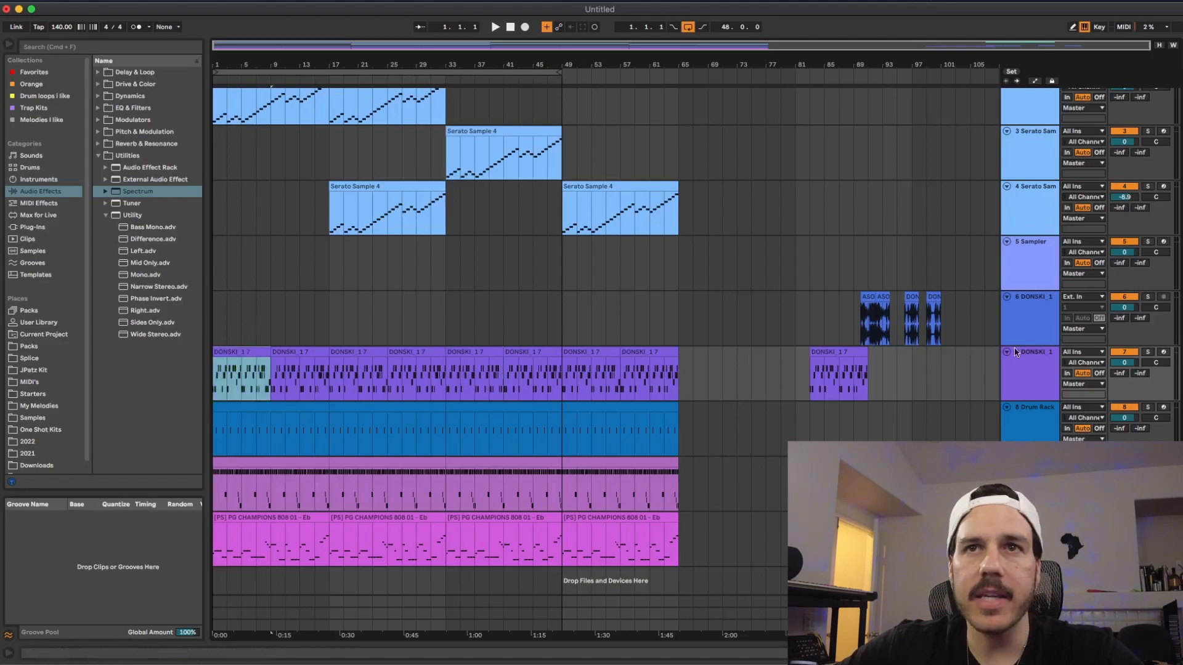
{"action": "left_click", "coordinate": [1146, 352]}
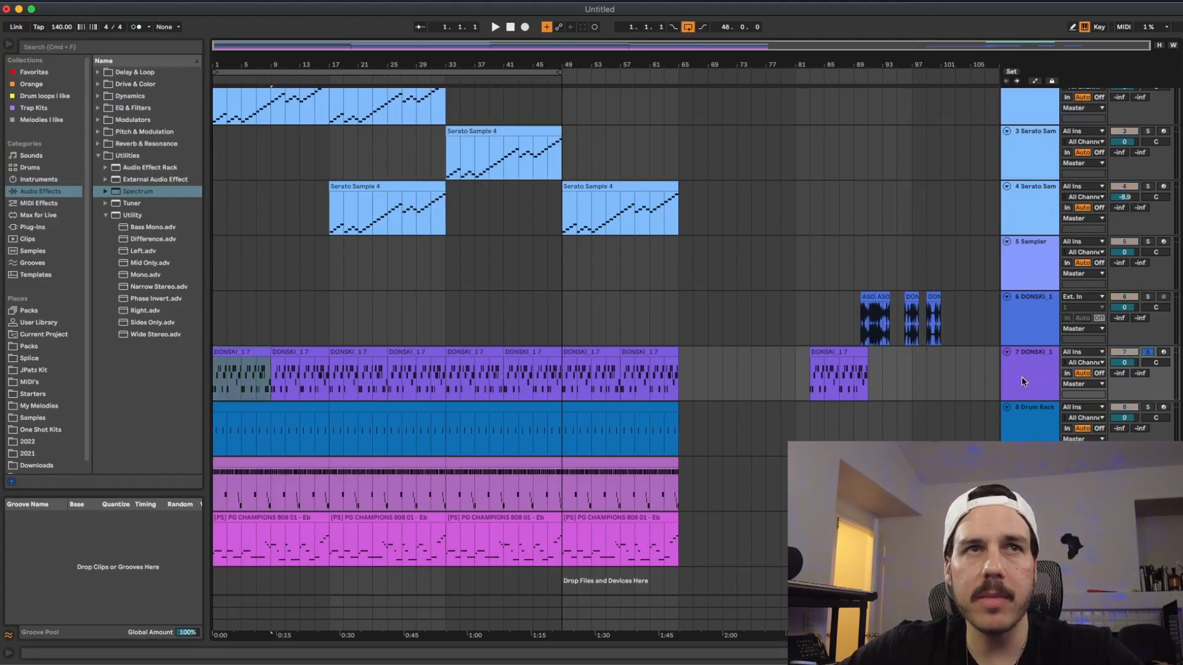
{"action": "key", "text": "space"}
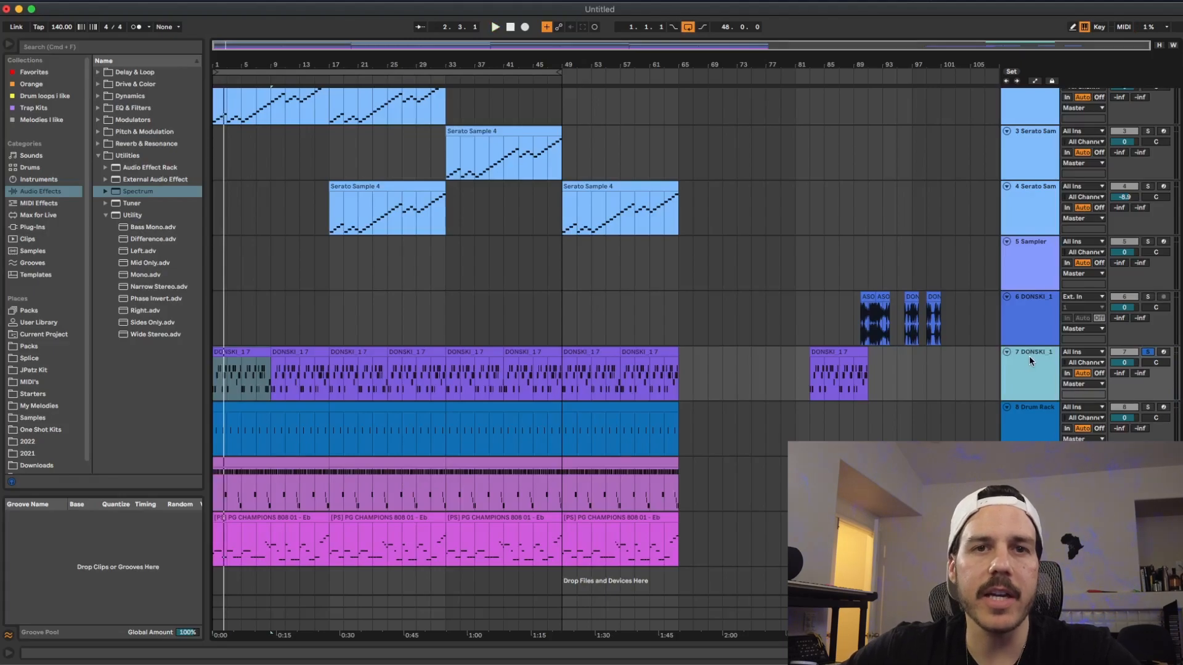
Add a low cut on band 1 of the DONSKI track's EQ Eight and set band 2 to 303 Hz with -7.81 dB gain.
{"action": "double_click", "coordinate": [1029, 356]}
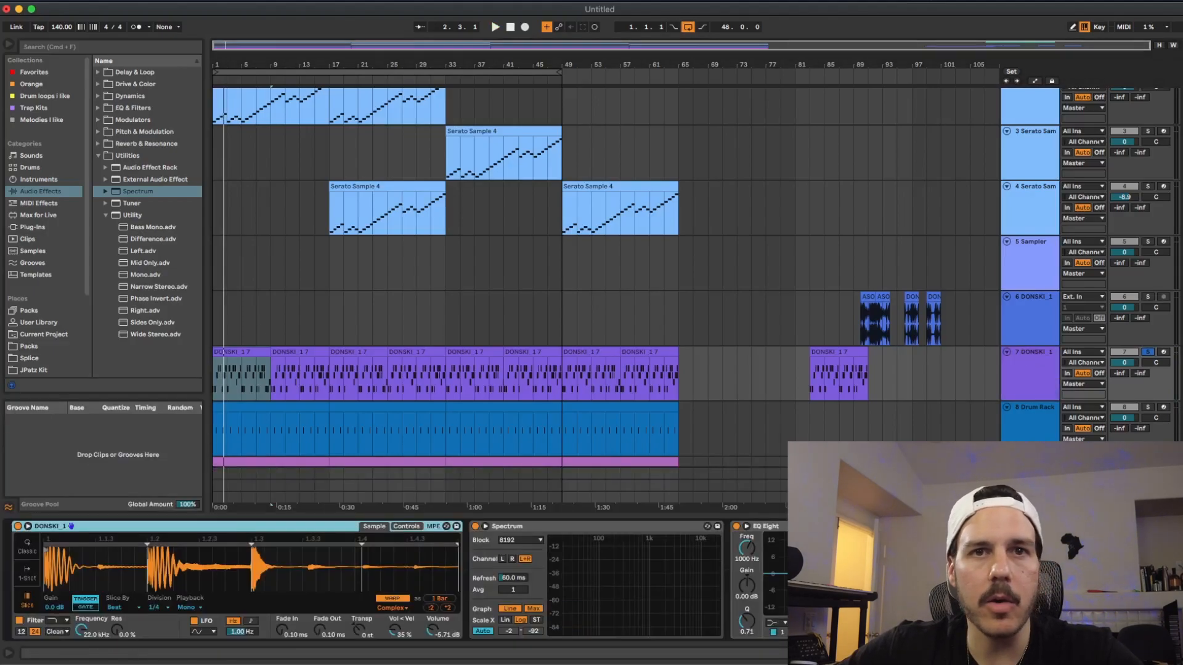
{"action": "left_click", "coordinate": [782, 623]}
{"action": "left_click", "coordinate": [781, 550]}
{"action": "key", "text": "space"}
{"action": "left_click_drag", "start_coordinate": [797, 582], "coordinate": [867, 594]}
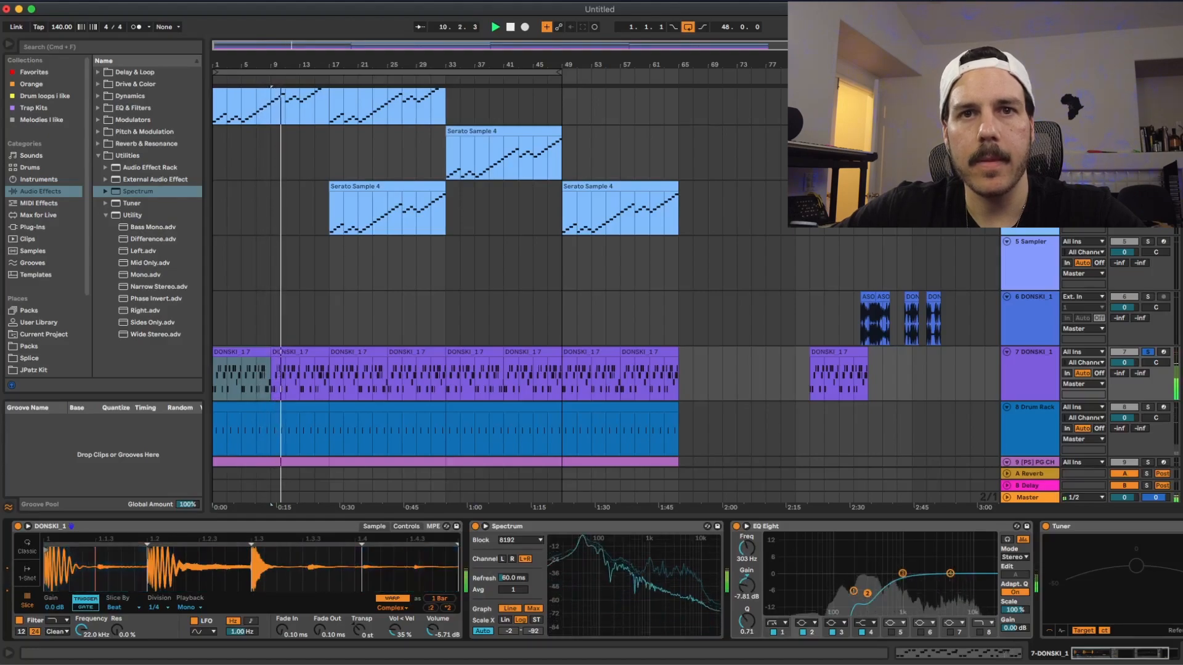
Insert a new MIDI track directly below the sliced DONSKI drum track.
{"action": "scroll", "coordinate": [1019, 266], "scroll_direction": "down", "scroll_amount": 3}
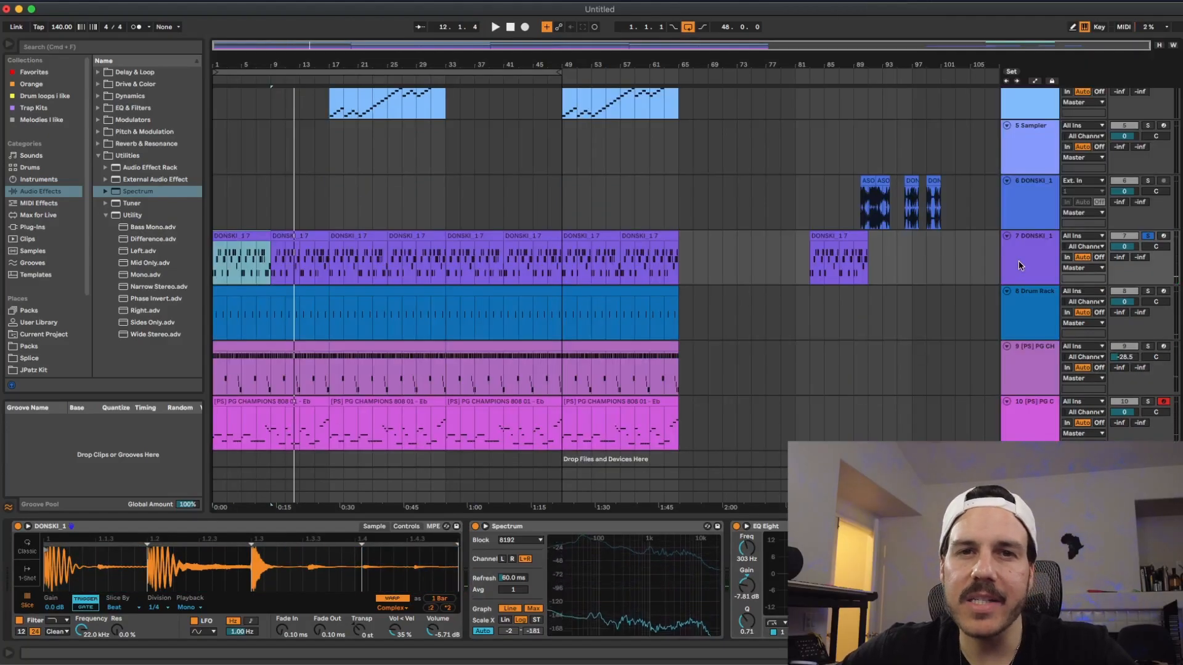
{"action": "left_click", "coordinate": [1048, 249]}
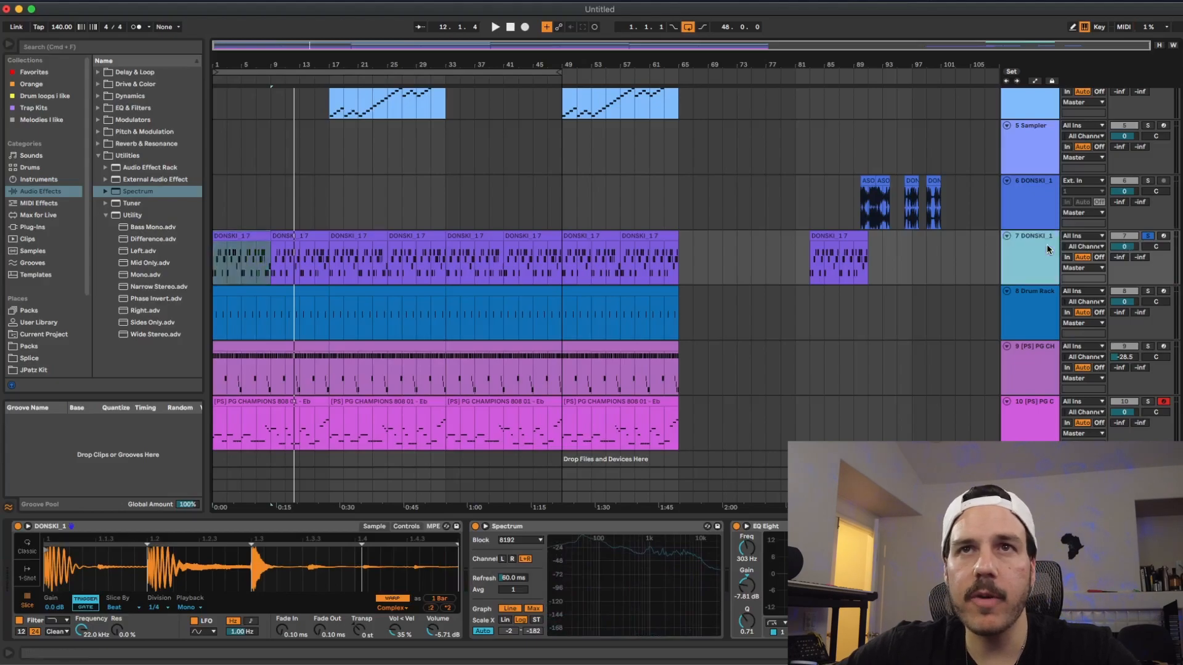
{"action": "left_click", "coordinate": [127, 1]}
{"action": "left_click", "coordinate": [132, 22]}
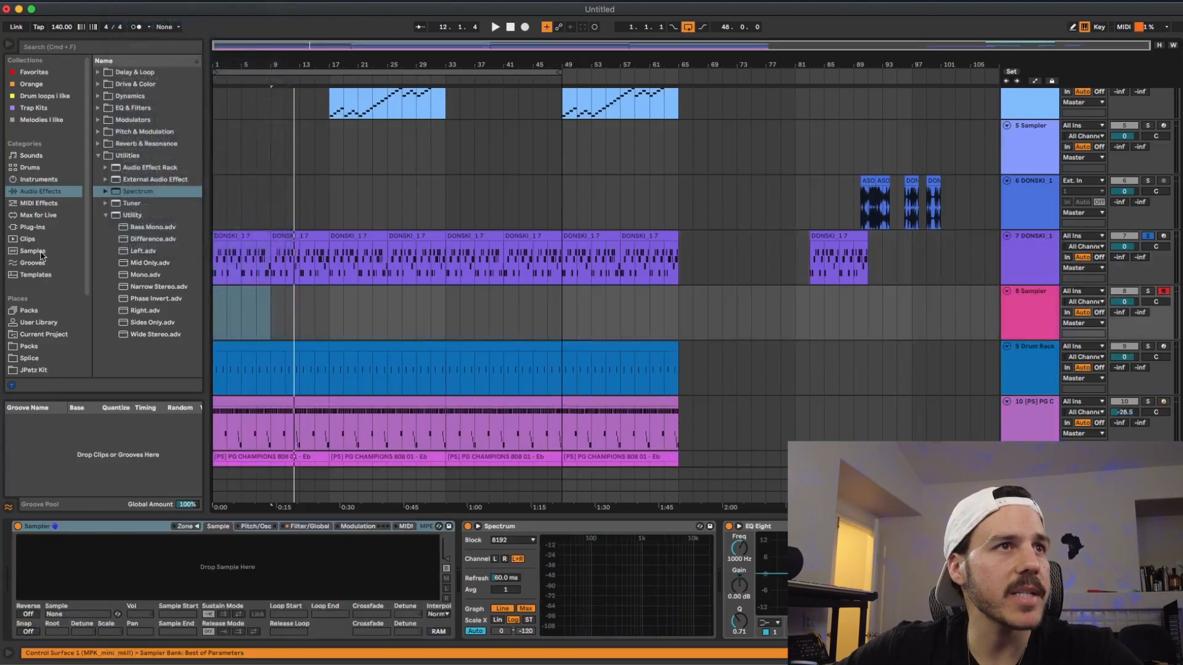
Load PG CHAMPIONS Kick 02 from the Packs folder into the new track's Sampler and toggle that track's solo.
{"action": "left_click", "coordinate": [26, 347]}
{"action": "left_click", "coordinate": [161, 183]}
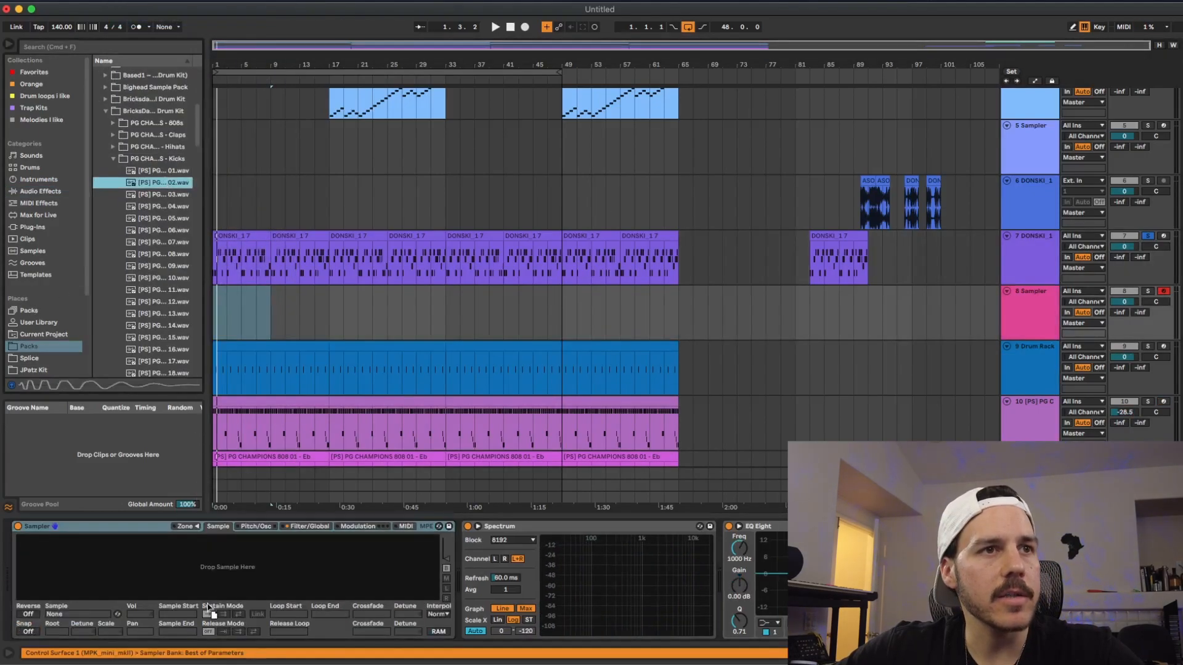
{"action": "left_click_drag", "start_coordinate": [209, 612], "coordinate": [222, 573]}
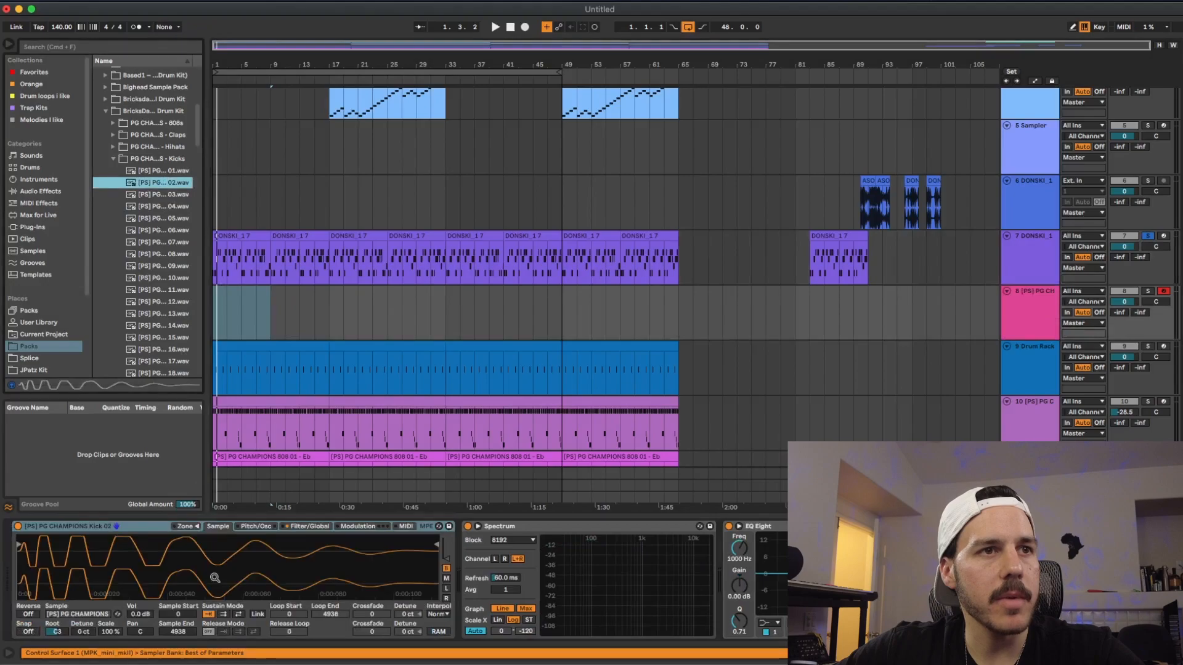
{"action": "left_click", "coordinate": [1148, 290]}
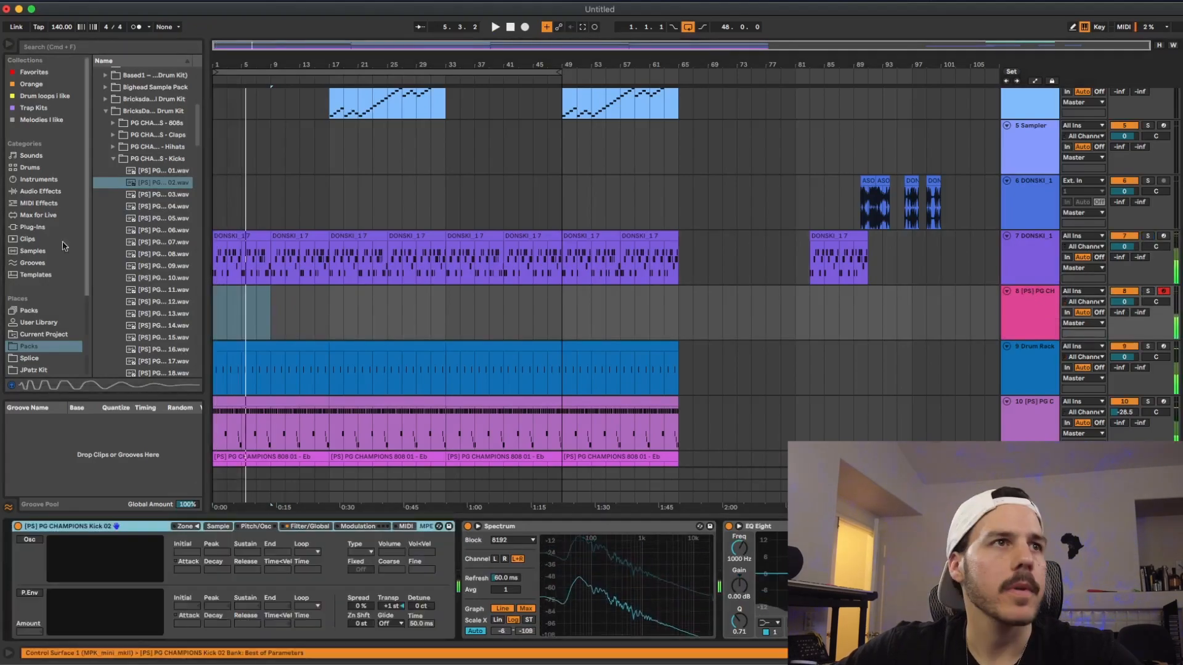
Add the T-RackS 5 plug-in to the PG CHAMPIONS kick track and choose one of its presets.
{"action": "left_click", "coordinate": [32, 227]}
{"action": "scroll", "coordinate": [141, 279], "scroll_direction": "down", "scroll_amount": 15}
{"action": "scroll", "coordinate": [139, 290], "scroll_direction": "down", "scroll_amount": 1}
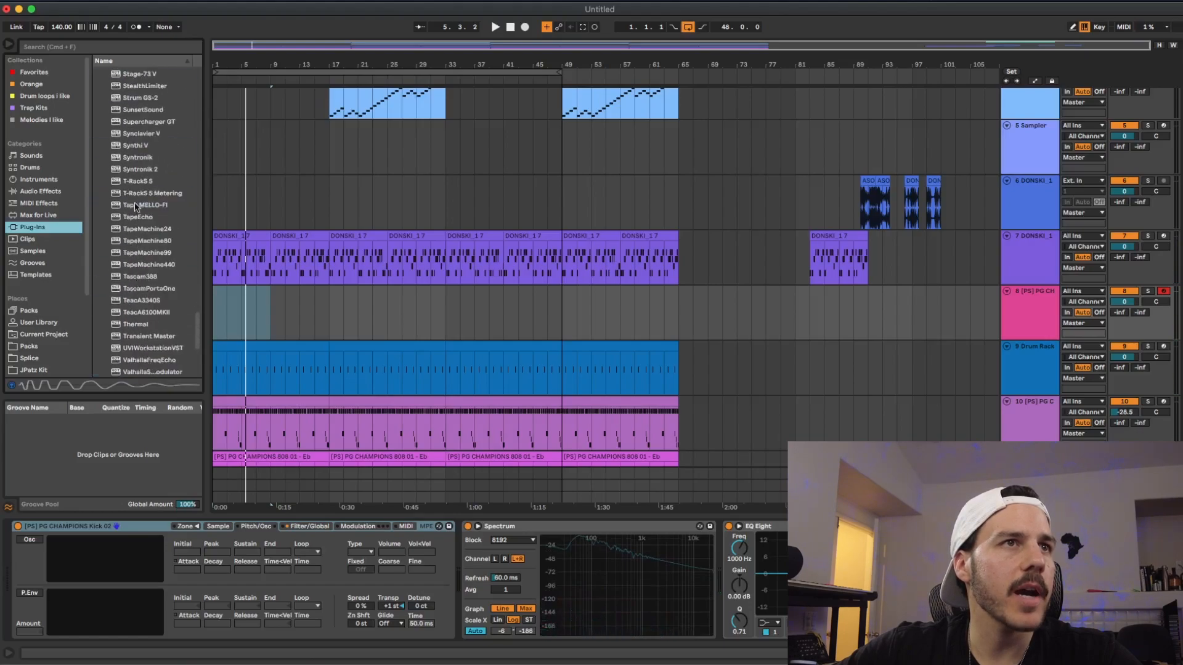
{"action": "left_click", "coordinate": [140, 182]}
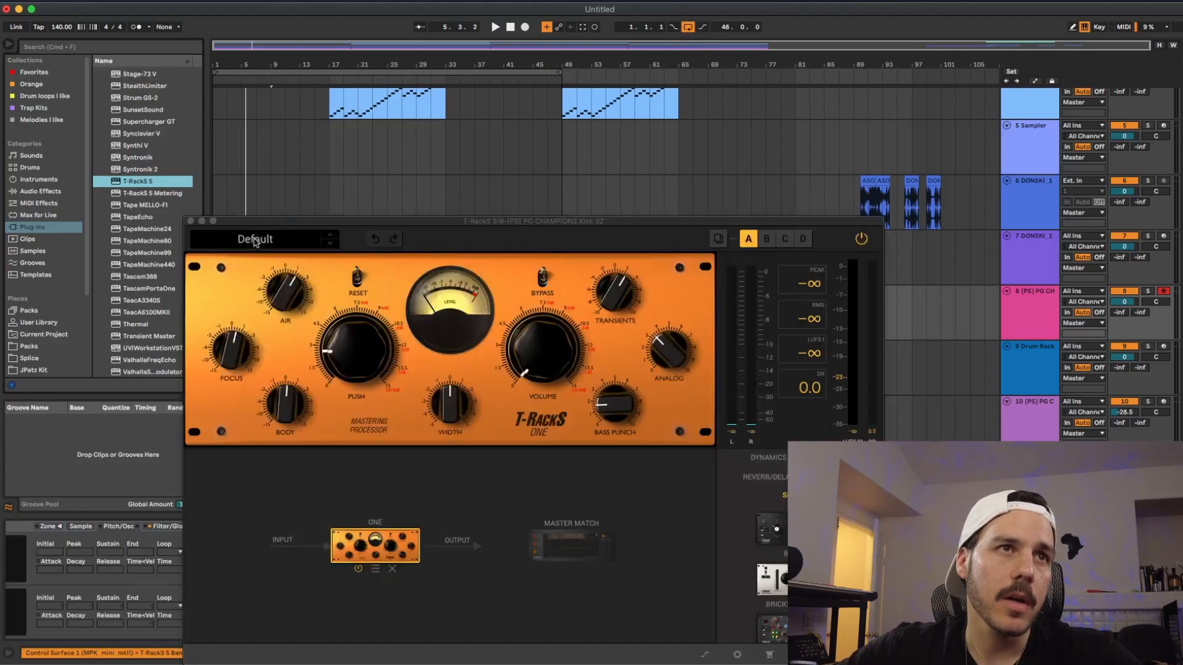
{"action": "left_click", "coordinate": [255, 241]}
{"action": "left_click", "coordinate": [298, 262]}
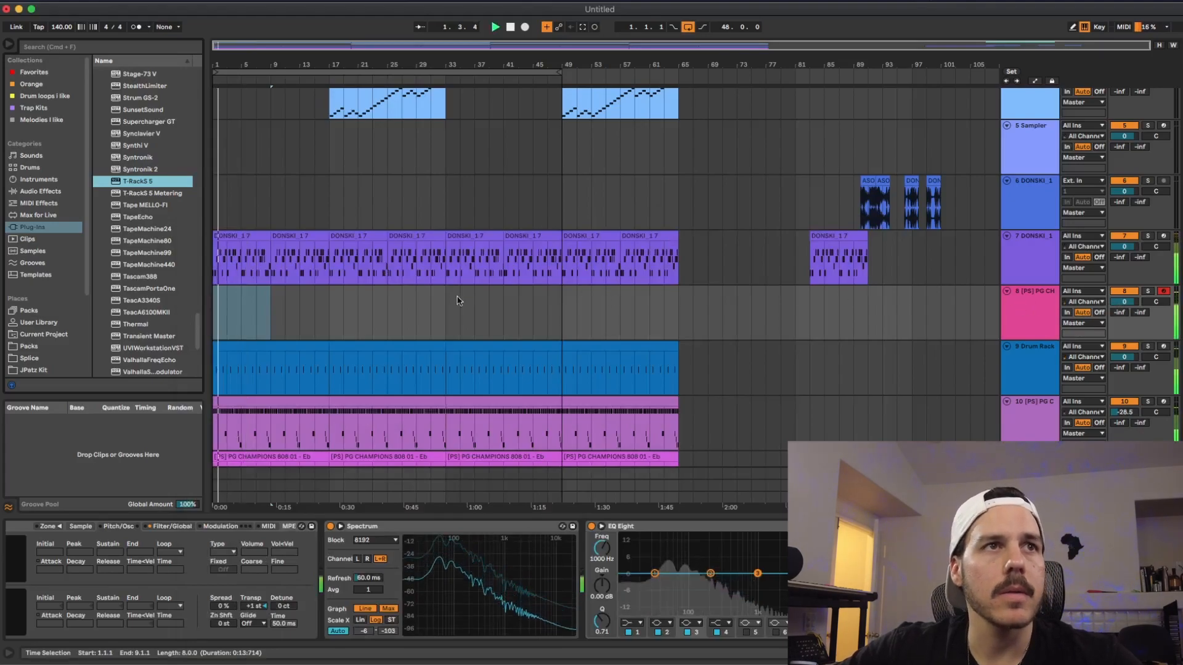
Create an eight-bar MIDI clip from bar 1 on the kick track and add kick notes on C3.
{"action": "key", "text": "plus"}
{"action": "right_click", "coordinate": [369, 304]}
{"action": "left_click", "coordinate": [478, 408]}
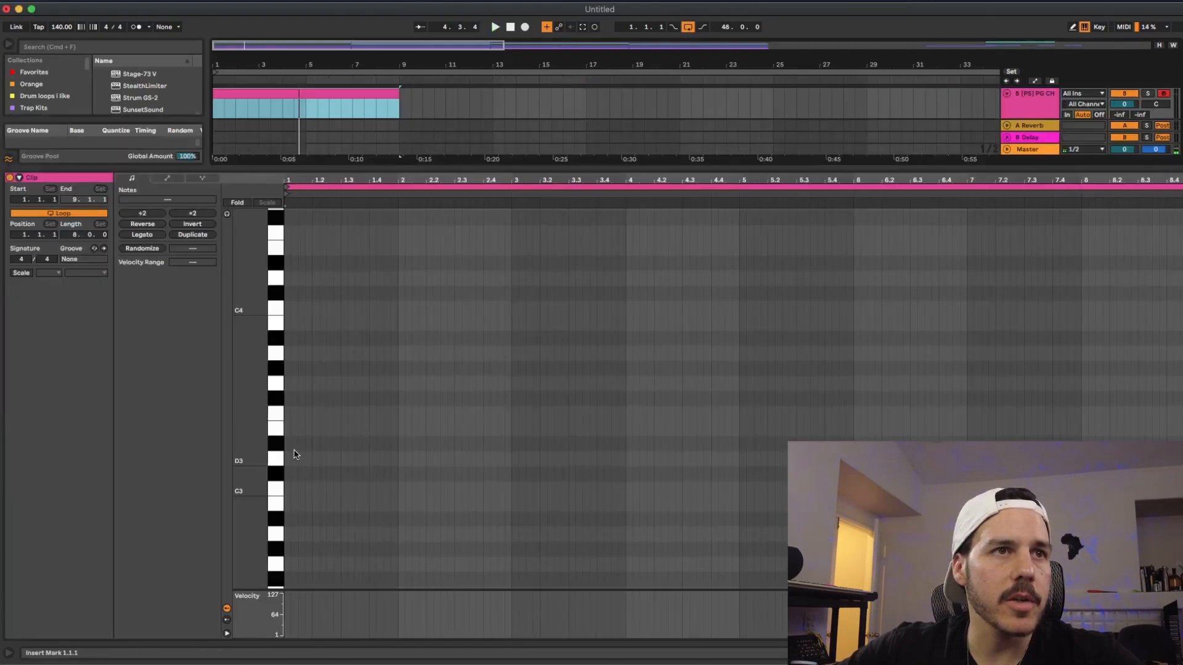
{"action": "double_click", "coordinate": [286, 489]}
{"action": "left_click_drag", "start_coordinate": [287, 488], "coordinate": [379, 357]}
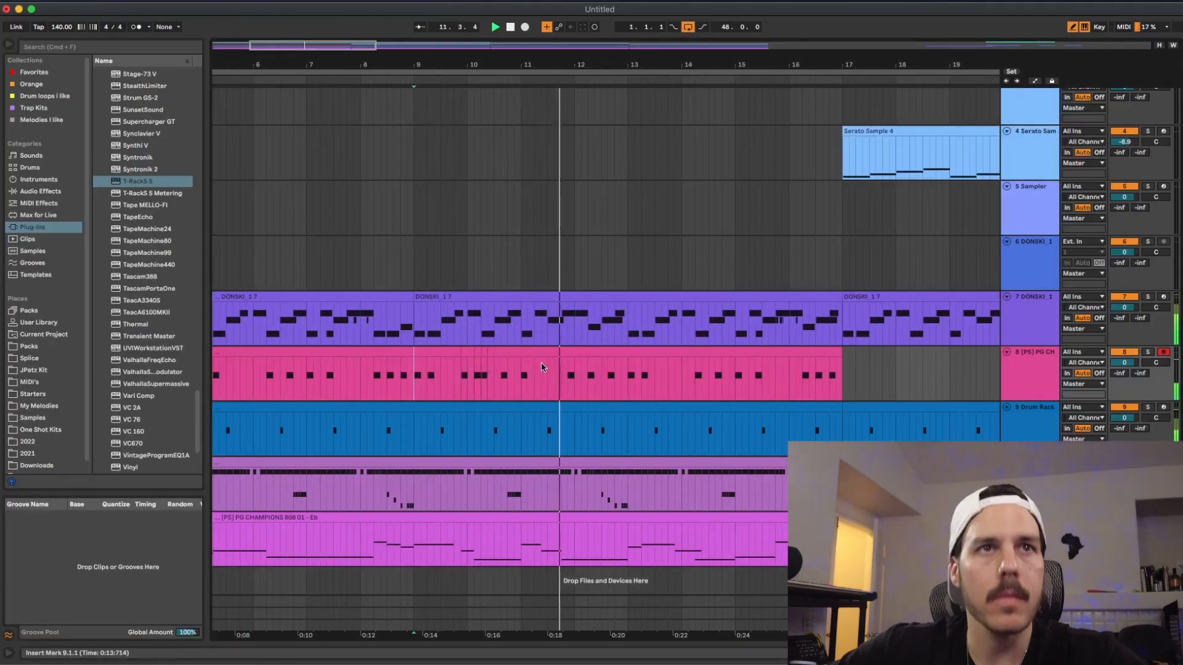
Clean up a short section of the kick clip around bar 11 and play back the beat.
{"action": "key", "text": "Delete"}
{"action": "left_click_drag", "start_coordinate": [535, 368], "coordinate": [548, 369]}
{"action": "key", "text": "space"}
{"action": "key", "text": "space"}
{"action": "left_click", "coordinate": [663, 384]}
{"action": "key", "text": "space"}
{"action": "key", "text": "space"}
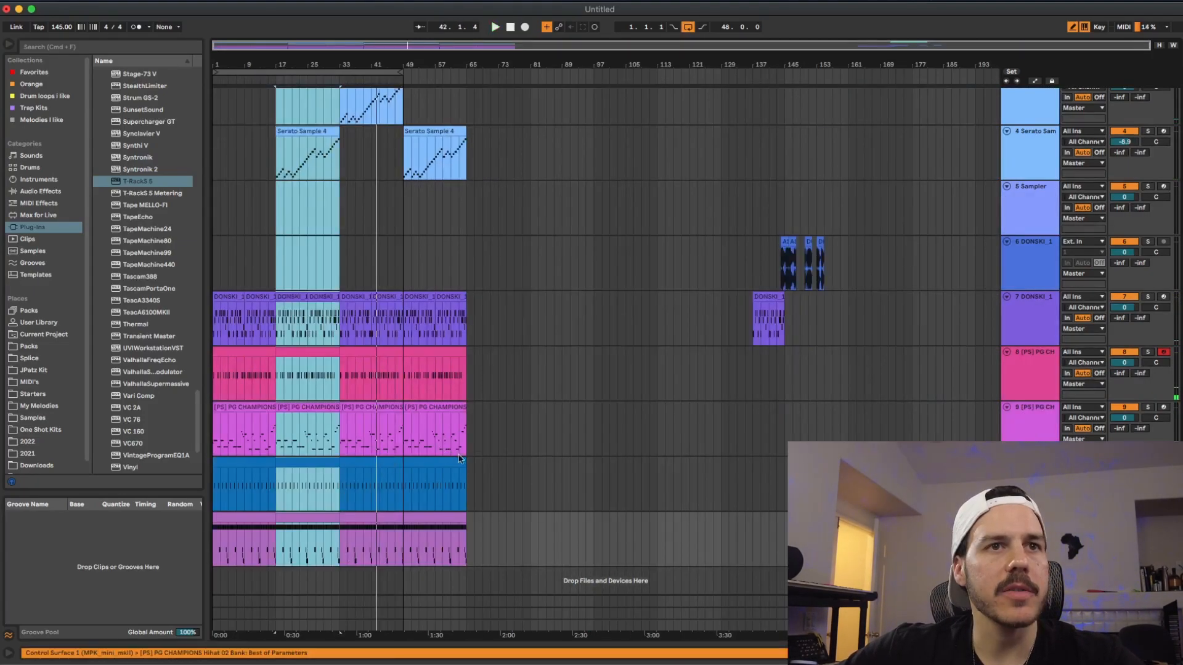
Insert 64 bars of empty time from bar 1, ahead of all the existing clips.
{"action": "left_click_drag", "start_coordinate": [468, 477], "coordinate": [2, 479]}
{"action": "key", "text": "super+i"}
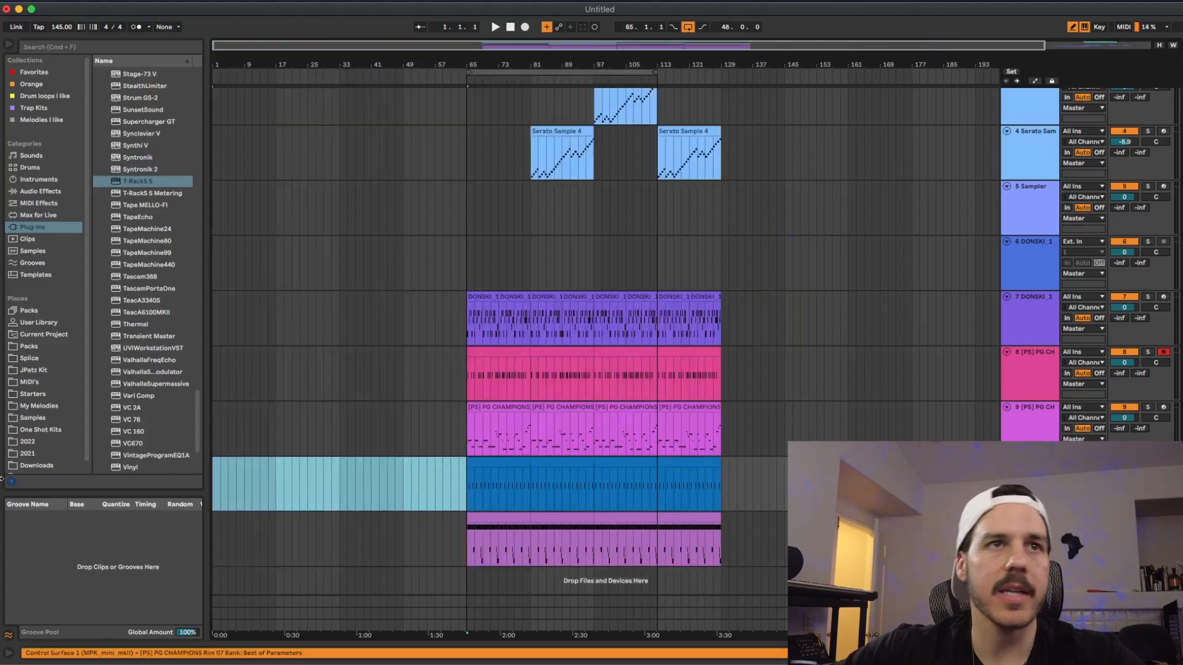
{"action": "scroll", "coordinate": [268, 154], "scroll_direction": "up", "scroll_amount": 3}
{"action": "scroll", "coordinate": [553, 166], "scroll_direction": "down", "scroll_amount": 3}
Copy the section from bars 81 to 97 on all tracks to bar 9 and play it.
{"action": "left_click", "coordinate": [554, 166]}
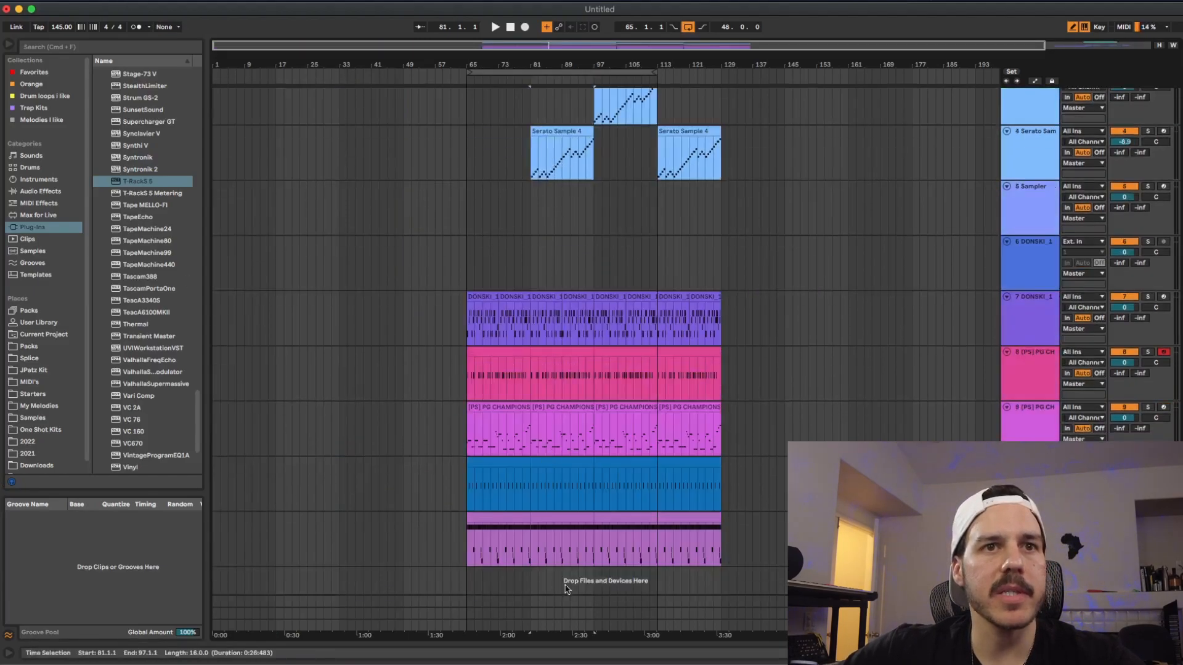
{"action": "left_click_drag", "start_coordinate": [584, 513], "coordinate": [291, 528]}
{"action": "scroll", "coordinate": [260, 196], "scroll_direction": "up", "scroll_amount": 3}
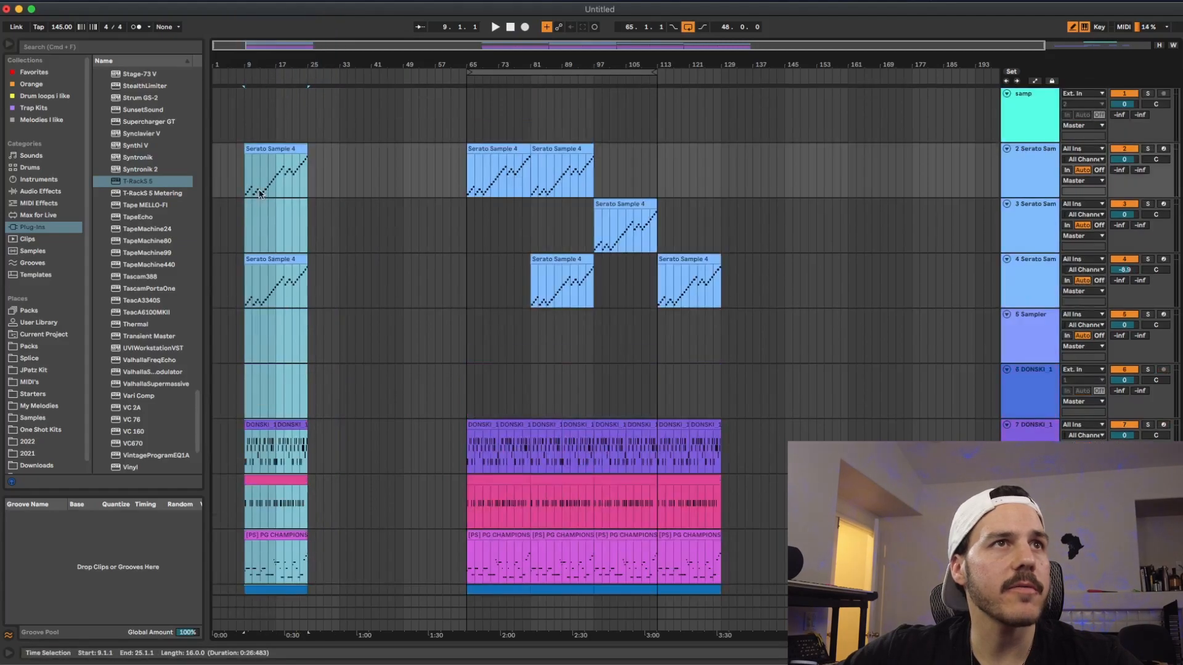
{"action": "mouse_move", "coordinate": [217, 61]}
{"action": "left_mouse_down"}
{"action": "mouse_move", "coordinate": [217, 87]}
{"action": "mouse_move", "coordinate": [217, 69]}
{"action": "left_mouse_up"}
{"action": "key", "text": "space"}
{"action": "scroll", "coordinate": [266, 418], "scroll_direction": "down", "scroll_amount": 4}
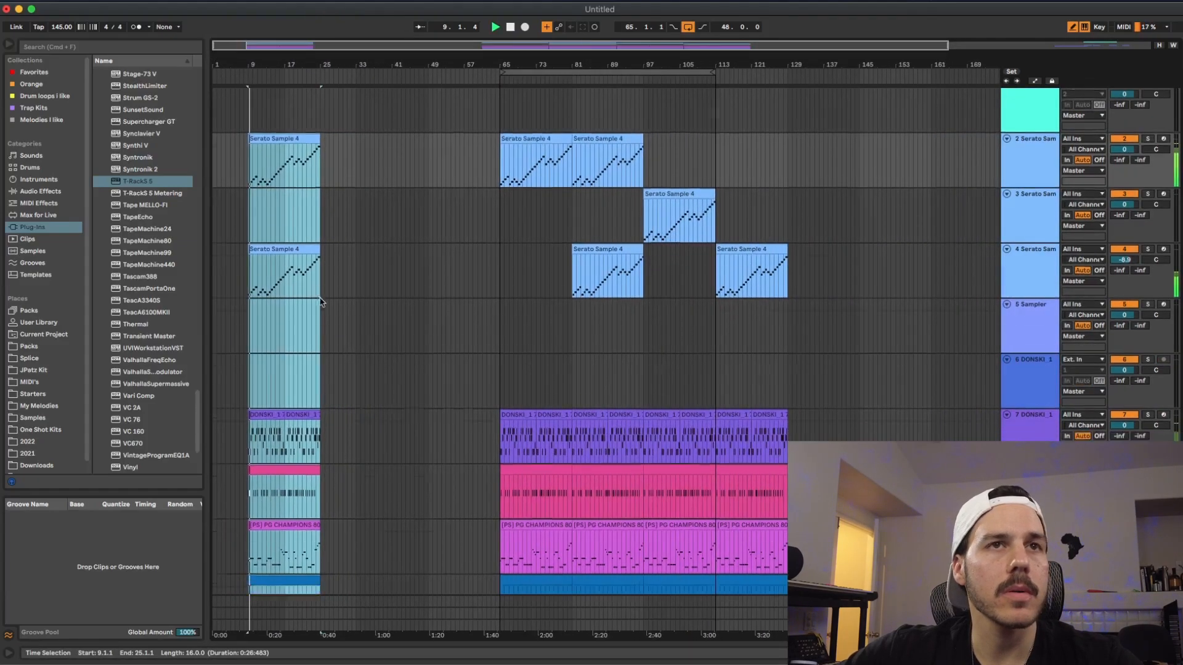
{"action": "scroll", "coordinate": [530, 394], "scroll_direction": "up", "scroll_amount": 4}
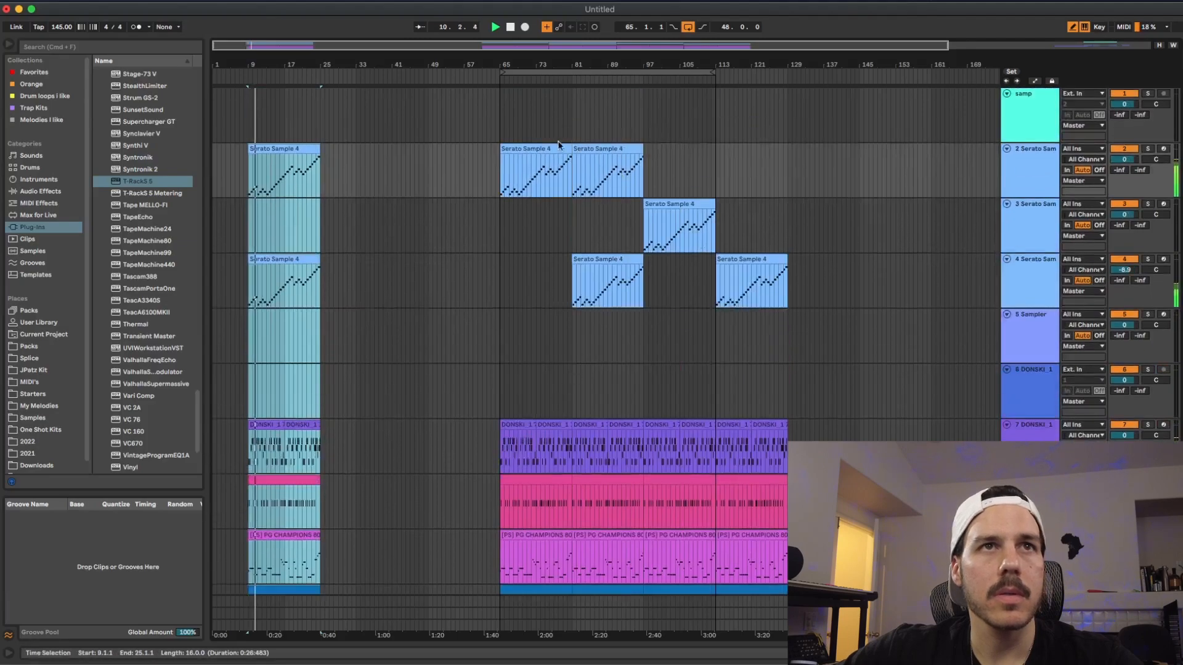
Copy the section from bars 97 to 113 on all tracks to bar 25 and play it.
{"action": "left_click", "coordinate": [537, 153]}
{"action": "left_click", "coordinate": [690, 222]}
{"action": "scroll", "coordinate": [678, 431], "scroll_direction": "down", "scroll_amount": 4}
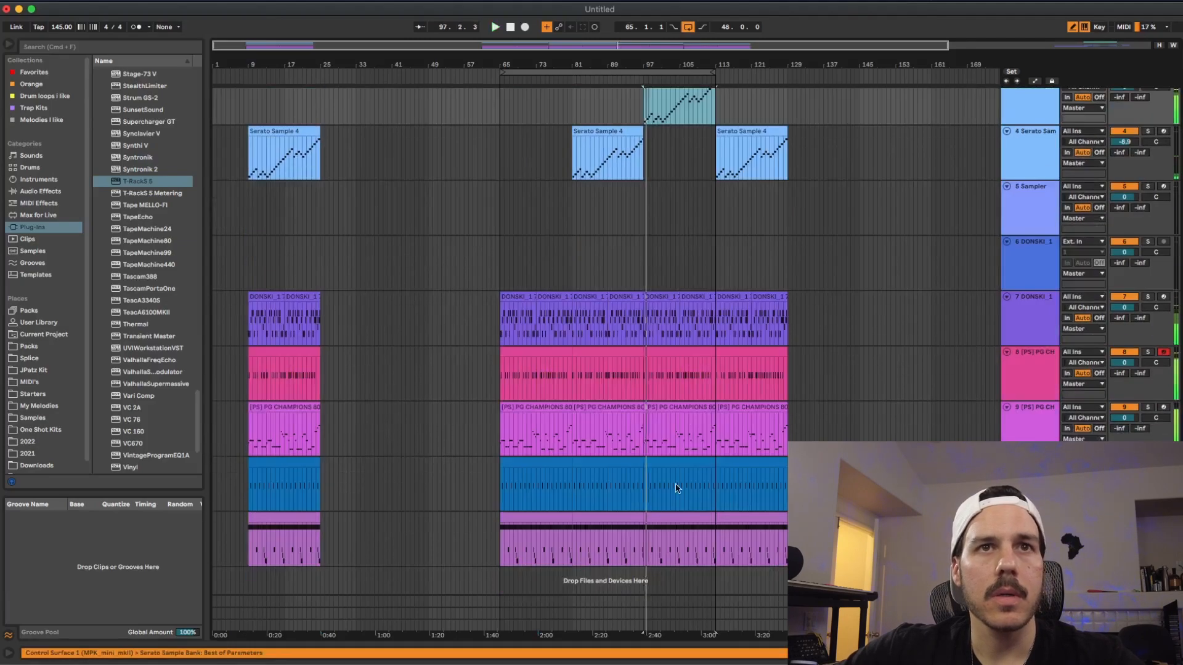
{"action": "left_click", "coordinate": [681, 515], "text": "shift"}
{"action": "left_click_drag", "start_coordinate": [682, 515], "coordinate": [362, 546]}
{"action": "mouse_move", "coordinate": [315, 60]}
{"action": "left_mouse_down"}
{"action": "mouse_move", "coordinate": [315, 87]}
{"action": "mouse_move", "coordinate": [315, 43]}
{"action": "left_mouse_up"}
{"action": "scroll", "coordinate": [614, 202], "scroll_direction": "up", "scroll_amount": 4}
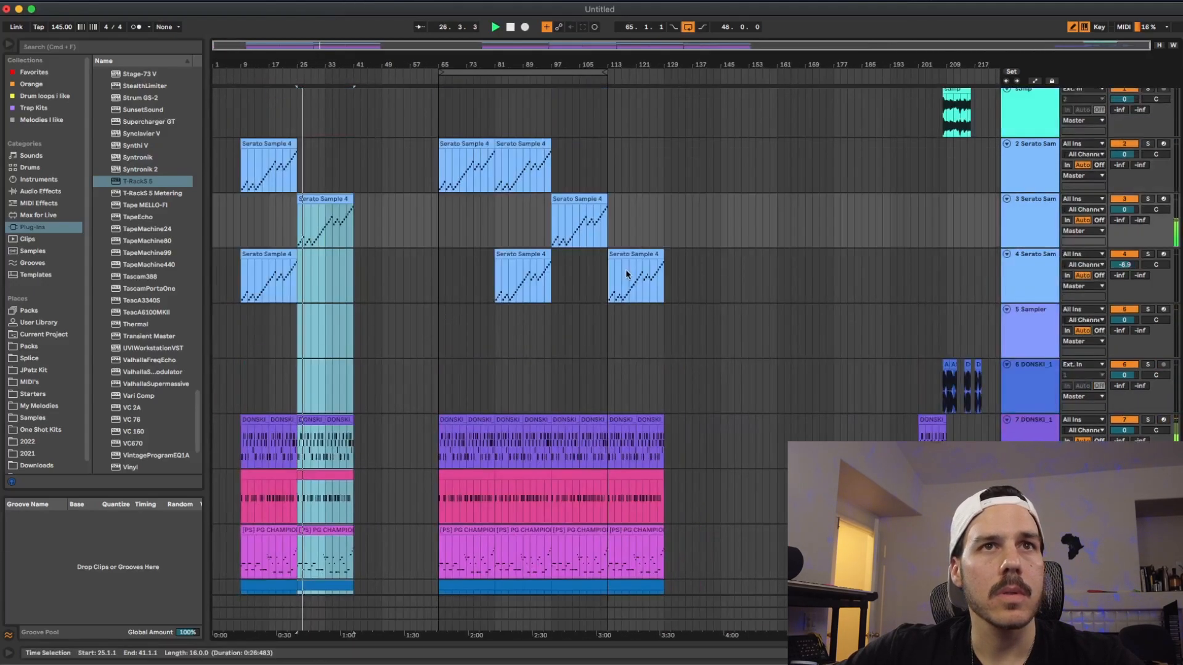
Copy the section from bars 65 to 81 to bar 41 and start the 48-bar loop at bar 9.
{"action": "left_click", "coordinate": [638, 259]}
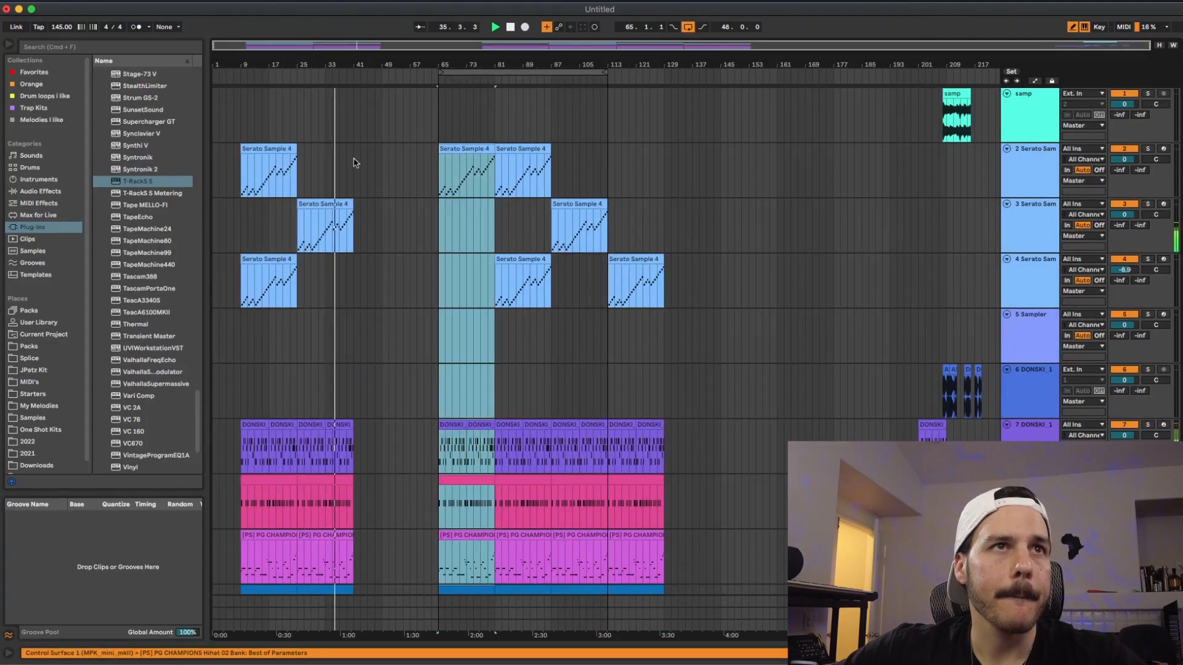
{"action": "left_click", "coordinate": [354, 161]}
{"action": "key", "text": "super+v"}
{"action": "key", "text": "space"}
{"action": "key", "text": "space"}
{"action": "scroll", "coordinate": [390, 212], "scroll_direction": "down", "scroll_amount": 3}
{"action": "left_click_drag", "start_coordinate": [466, 72], "coordinate": [273, 105]}
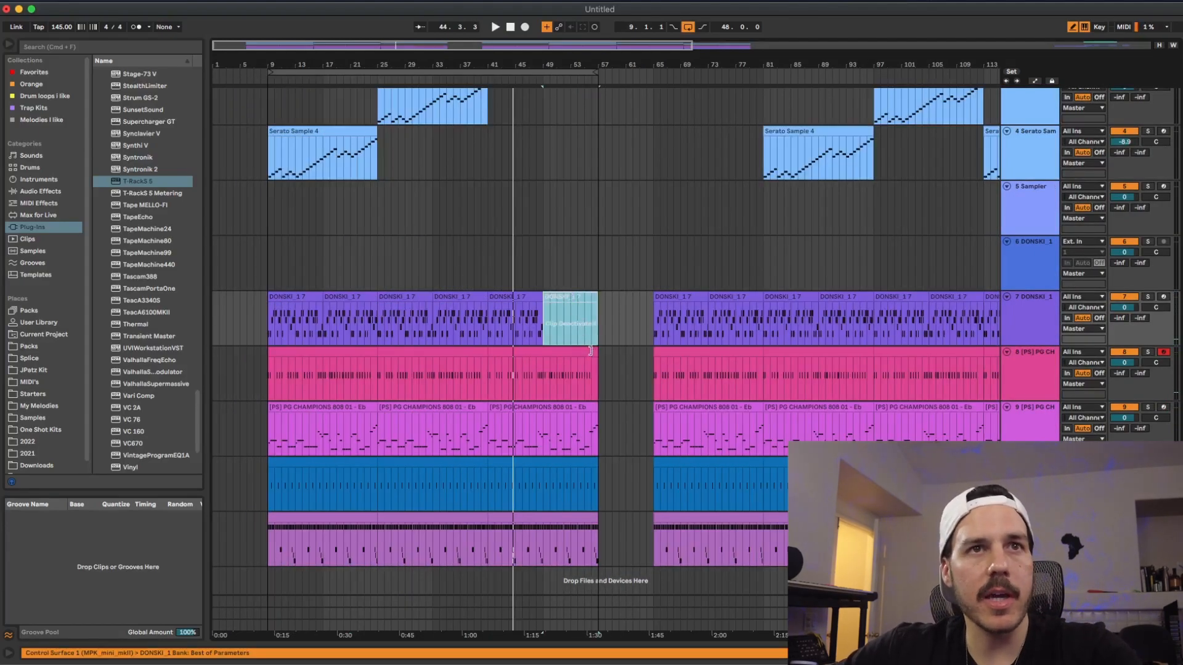
Cut the last two bars before bar 57 from the drum and kick tracks, leaving the 808 playing.
{"action": "left_click_drag", "start_coordinate": [594, 350], "coordinate": [538, 350]}
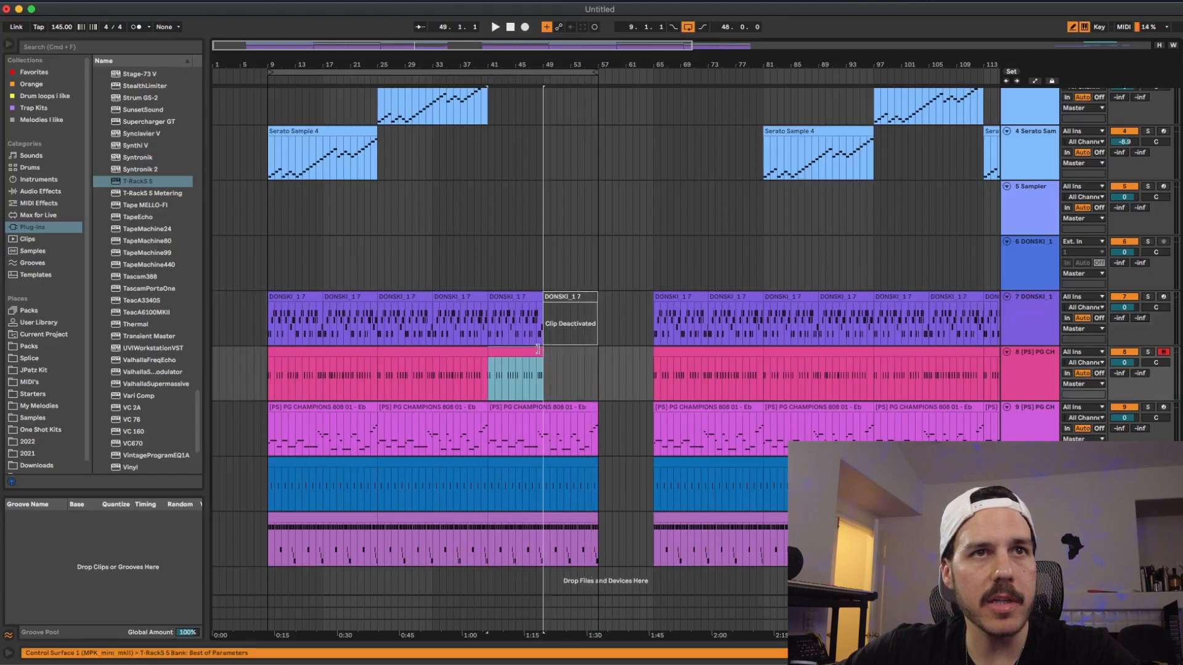
{"action": "left_click", "coordinate": [592, 463]}
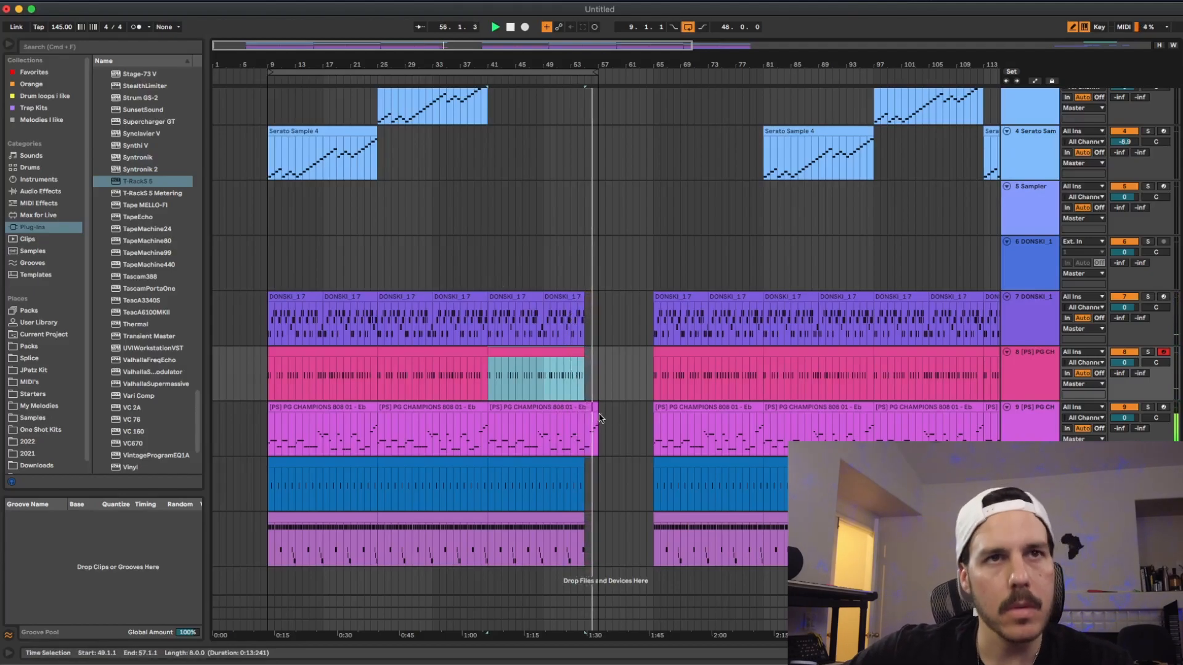
{"action": "scroll", "coordinate": [575, 406], "scroll_direction": "up", "scroll_amount": 3}
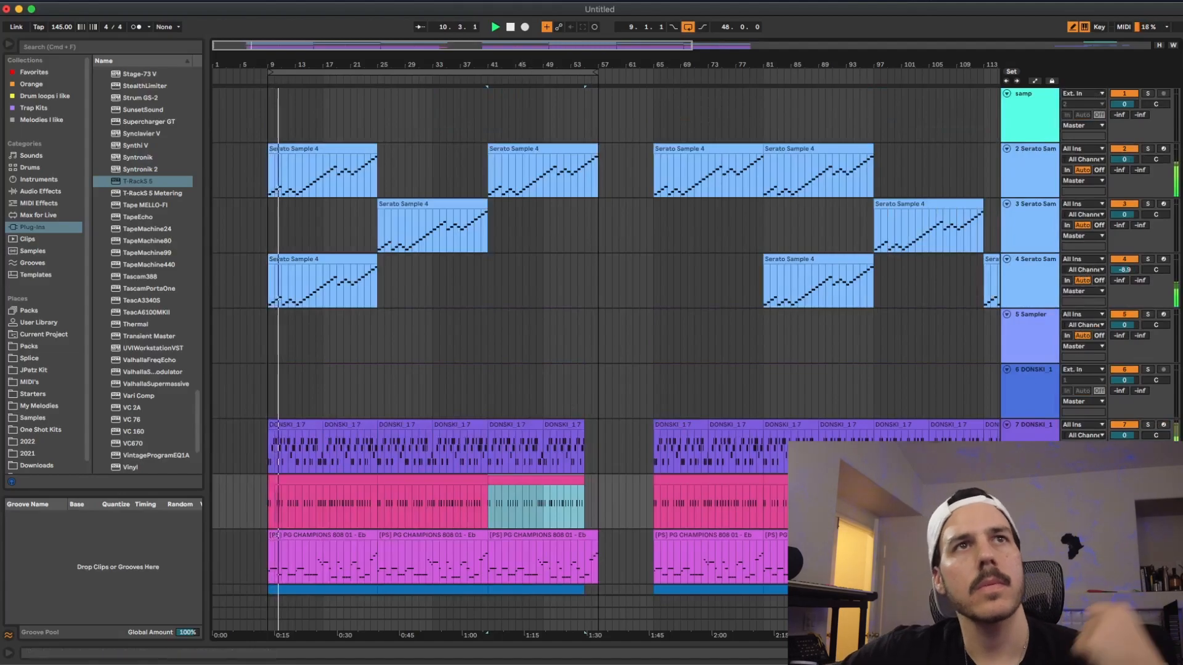
Push the original sections back to bar 161 and duplicate bars 9 to 57 on all tracks twice.
{"action": "left_click_drag", "start_coordinate": [526, 66], "coordinate": [526, 38]}
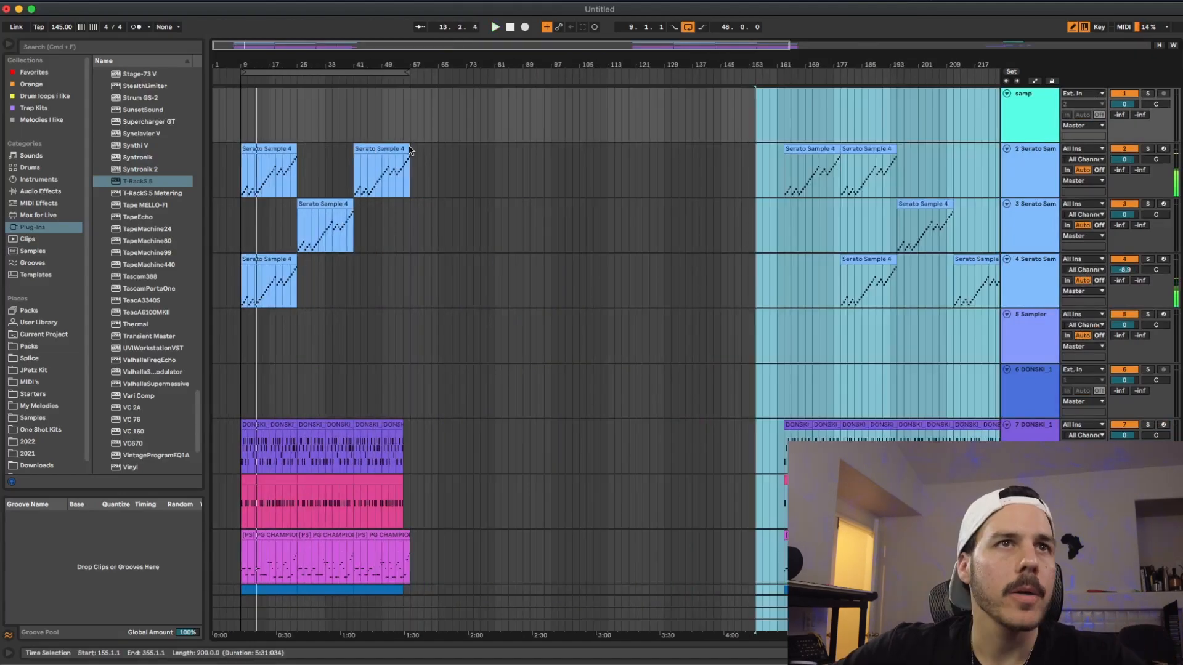
{"action": "key", "text": "space"}
{"action": "left_click_drag", "start_coordinate": [411, 151], "coordinate": [242, 623]}
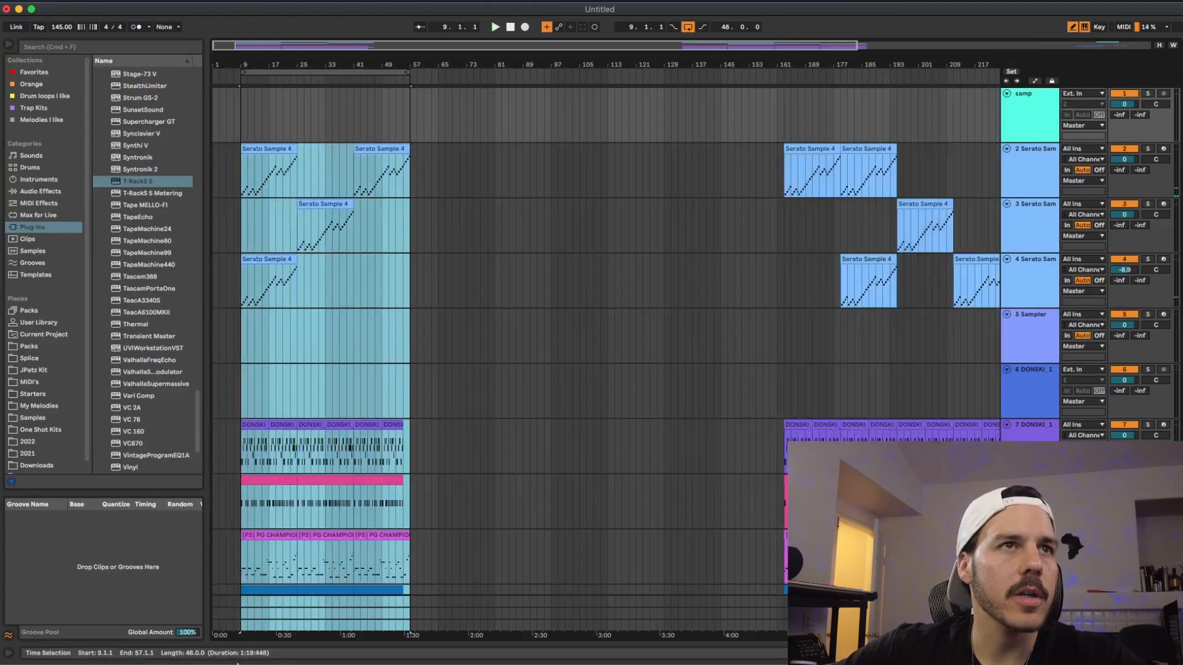
{"action": "key", "text": "super+d"}
{"action": "key", "text": "super+d"}
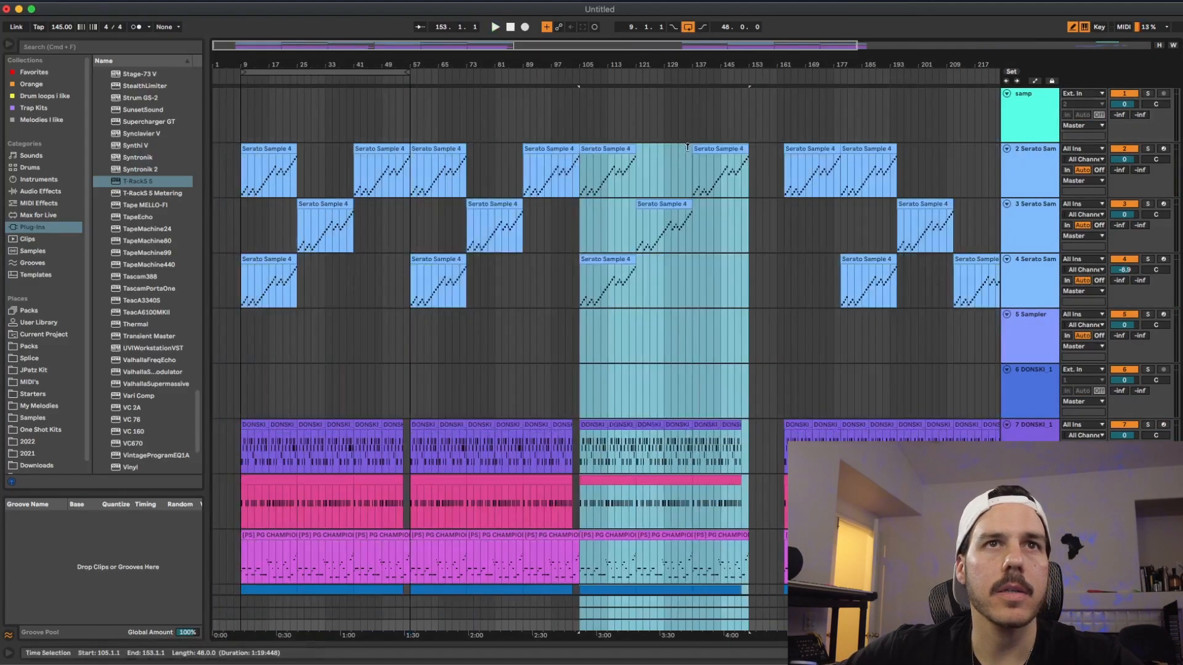
Delete bars 121 to 153 on all tracks and extend the loop's end to bar 121.
{"action": "left_click_drag", "start_coordinate": [746, 148], "coordinate": [636, 664]}
{"action": "key", "text": "Delete"}
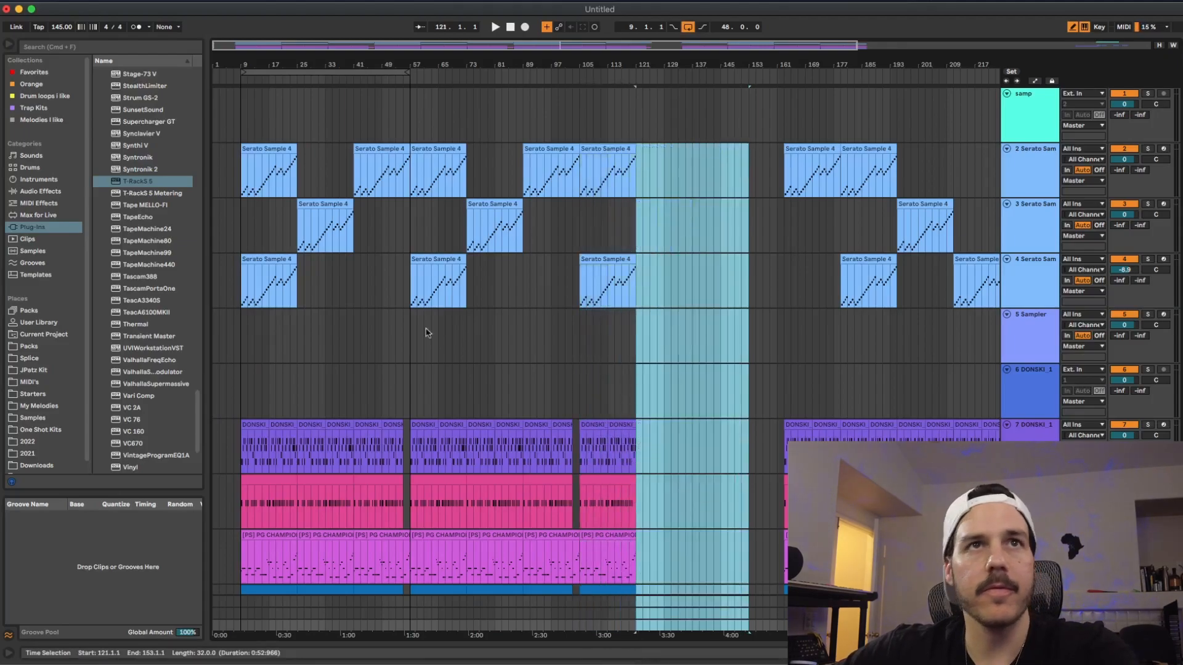
{"action": "left_click_drag", "start_coordinate": [404, 72], "coordinate": [637, 152]}
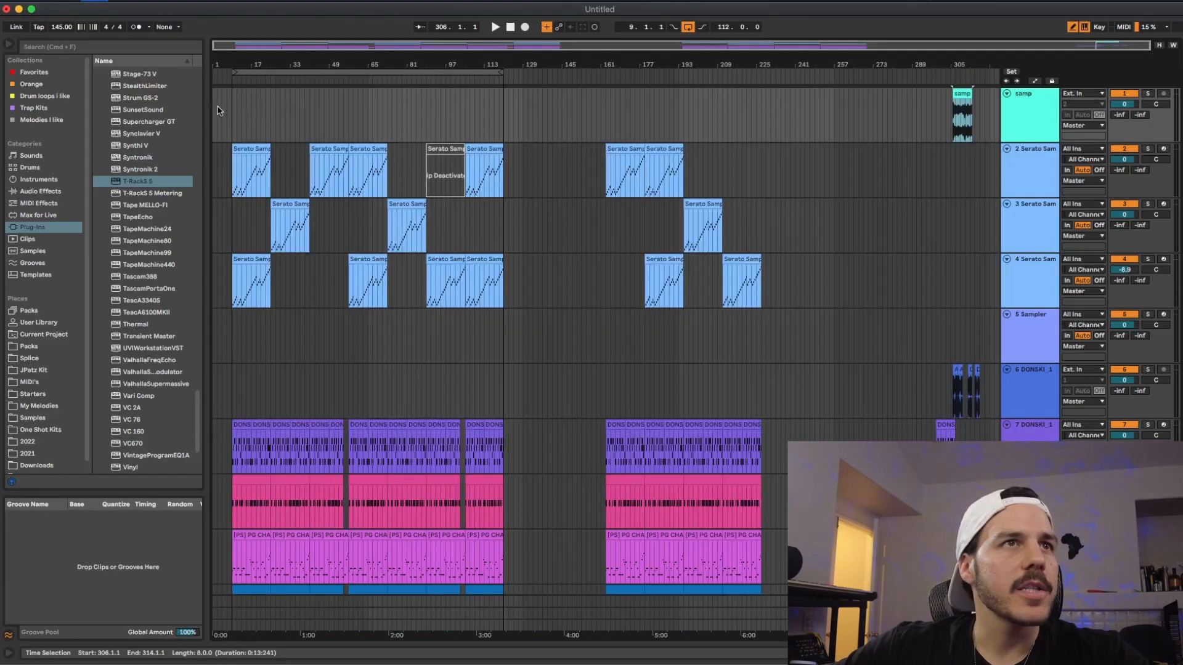
Paste the original samp audio clip at bar 1 of its track as an eight-bar intro and play it.
{"action": "left_click", "coordinate": [217, 110]}
{"action": "key", "text": "super+v"}
{"action": "key", "text": "space"}
{"action": "left_click_drag", "start_coordinate": [215, 63], "coordinate": [215, 114]}
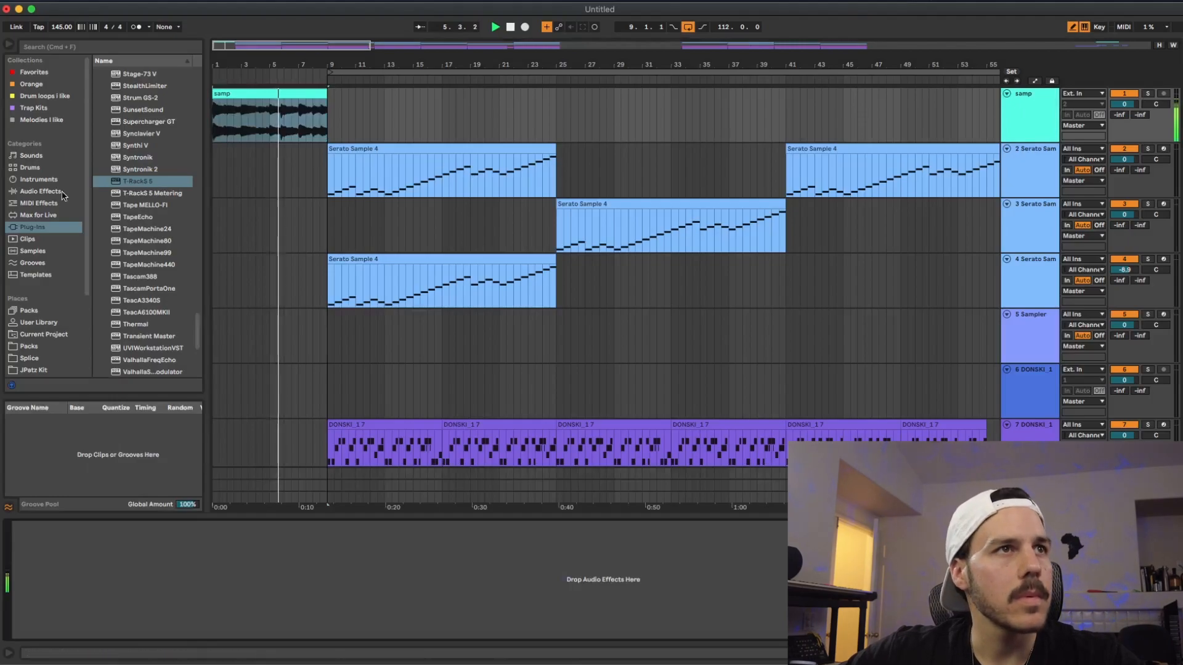
Add Auto Filter to the samp track with a 5.92 kHz low-pass cutoff and 0% resonance.
{"action": "left_click", "coordinate": [41, 191]}
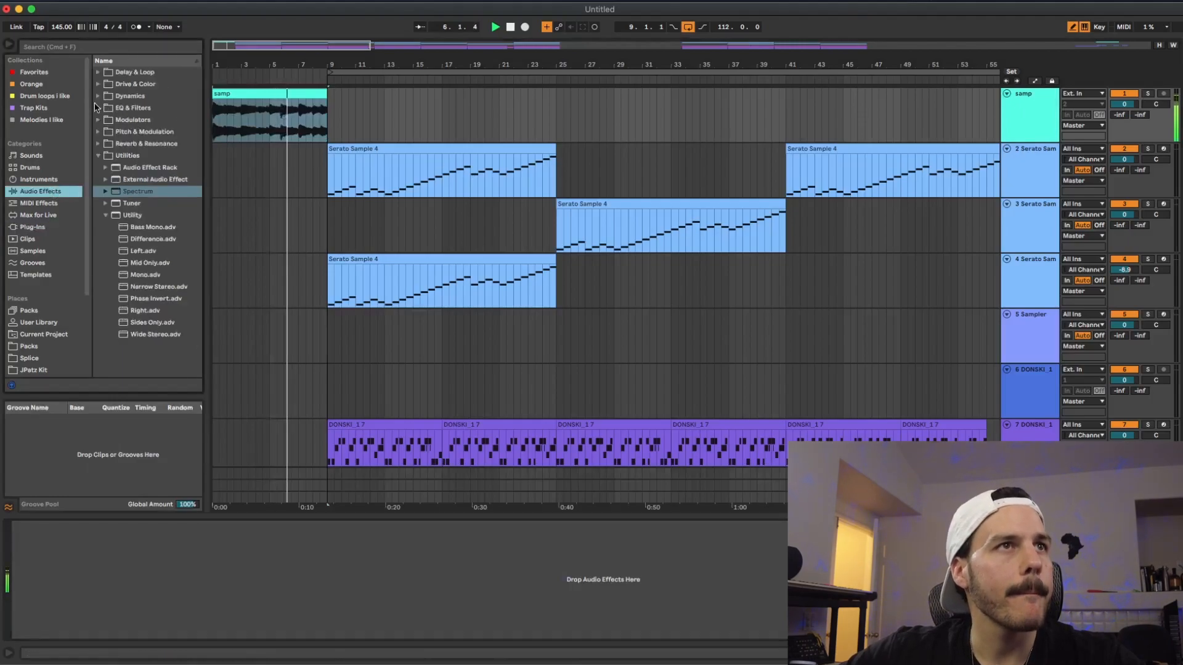
{"action": "left_click", "coordinate": [111, 108]}
{"action": "left_click", "coordinate": [113, 120]}
{"action": "left_click_drag", "start_coordinate": [113, 125], "coordinate": [288, 591]}
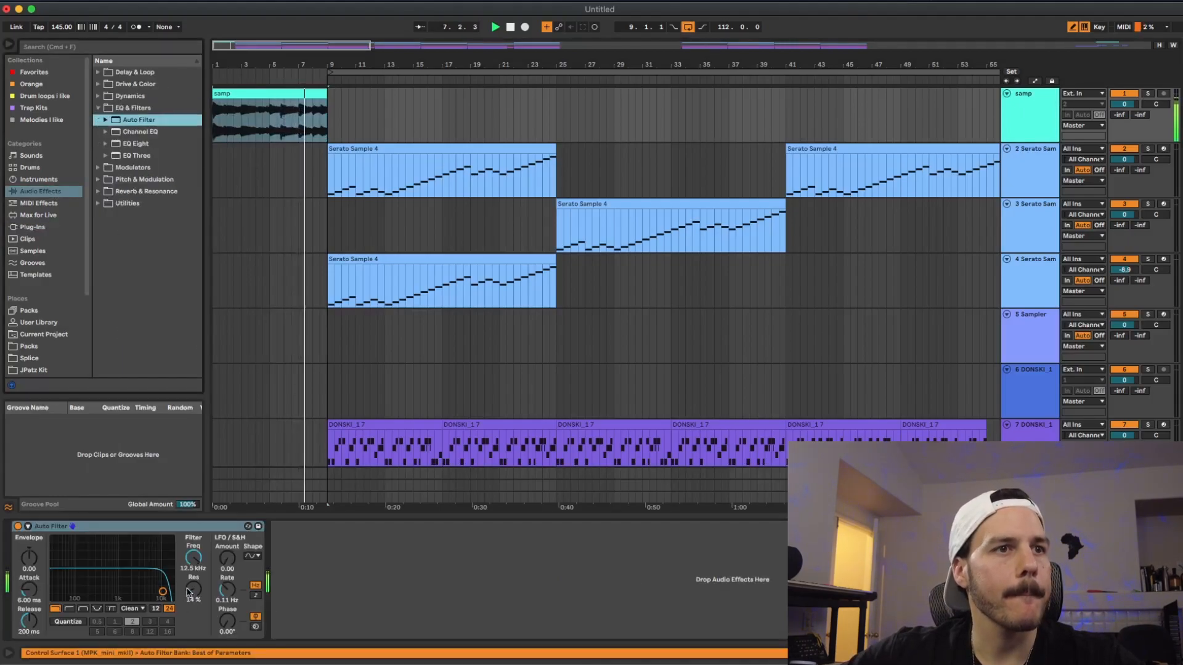
{"action": "left_click_drag", "start_coordinate": [194, 559], "coordinate": [197, 566]}
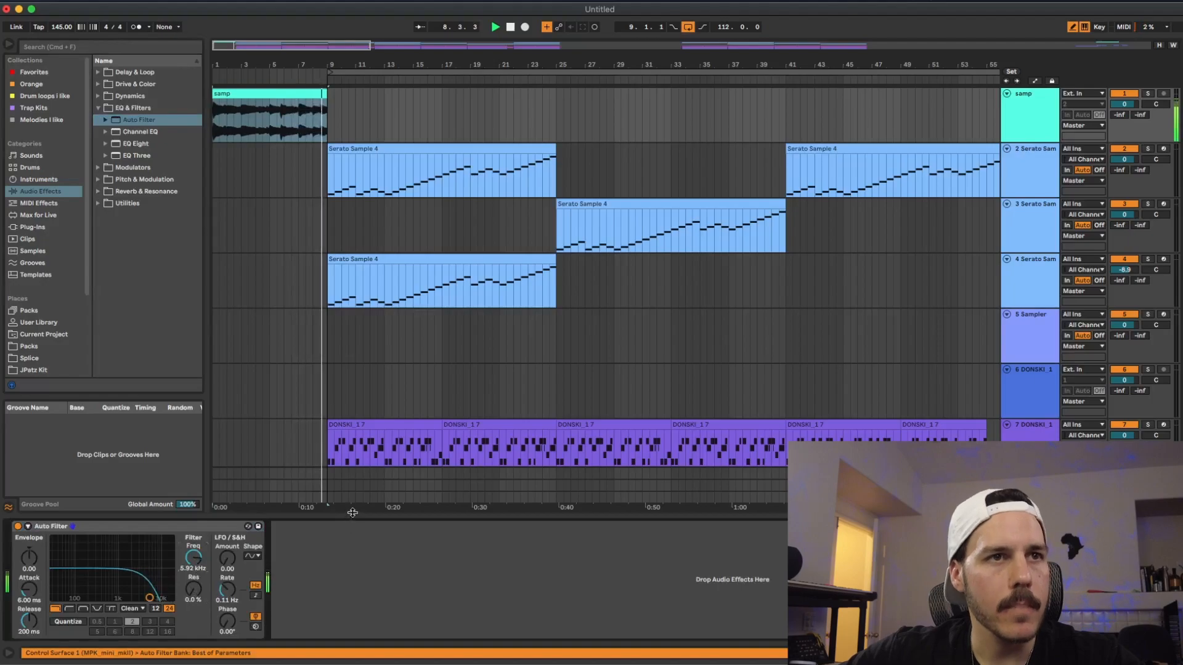
Extend the loop back to bar 1 for a 120-bar length and play back the full arrangement.
{"action": "left_click_drag", "start_coordinate": [352, 516], "coordinate": [353, 577]}
{"action": "left_click_drag", "start_coordinate": [341, 72], "coordinate": [340, 43]}
{"action": "left_click_drag", "start_coordinate": [265, 72], "coordinate": [214, 72]}
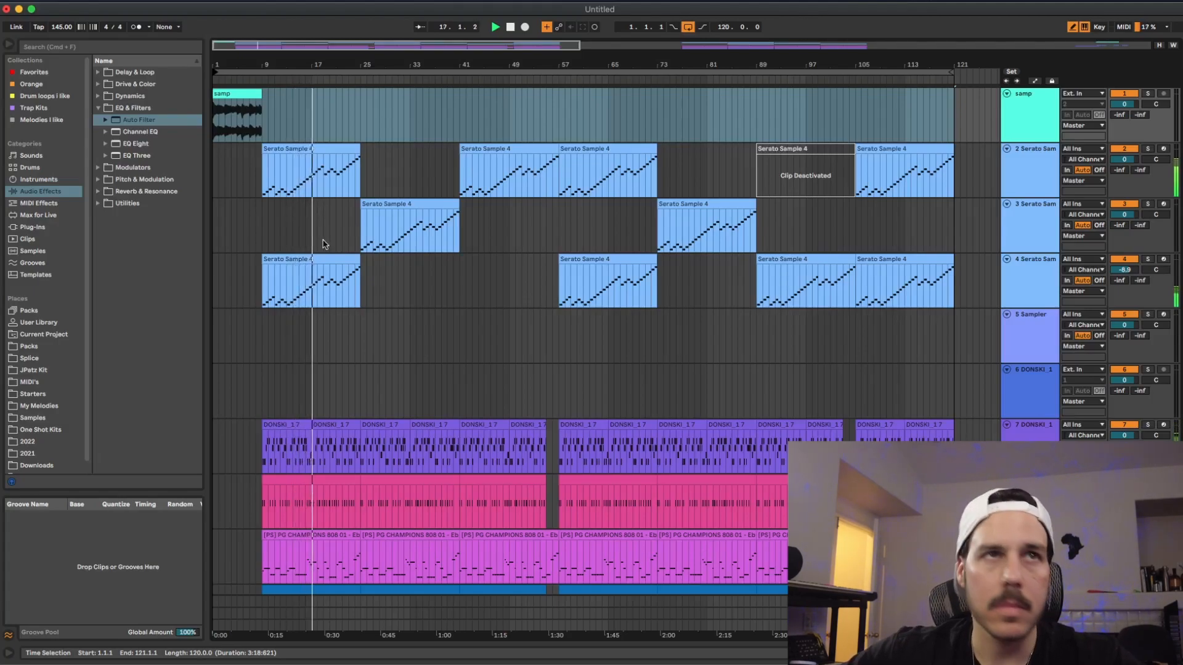
{"action": "scroll", "coordinate": [324, 246], "scroll_direction": "down", "scroll_amount": 3}
{"action": "scroll", "coordinate": [327, 255], "scroll_direction": "up", "scroll_amount": 3}
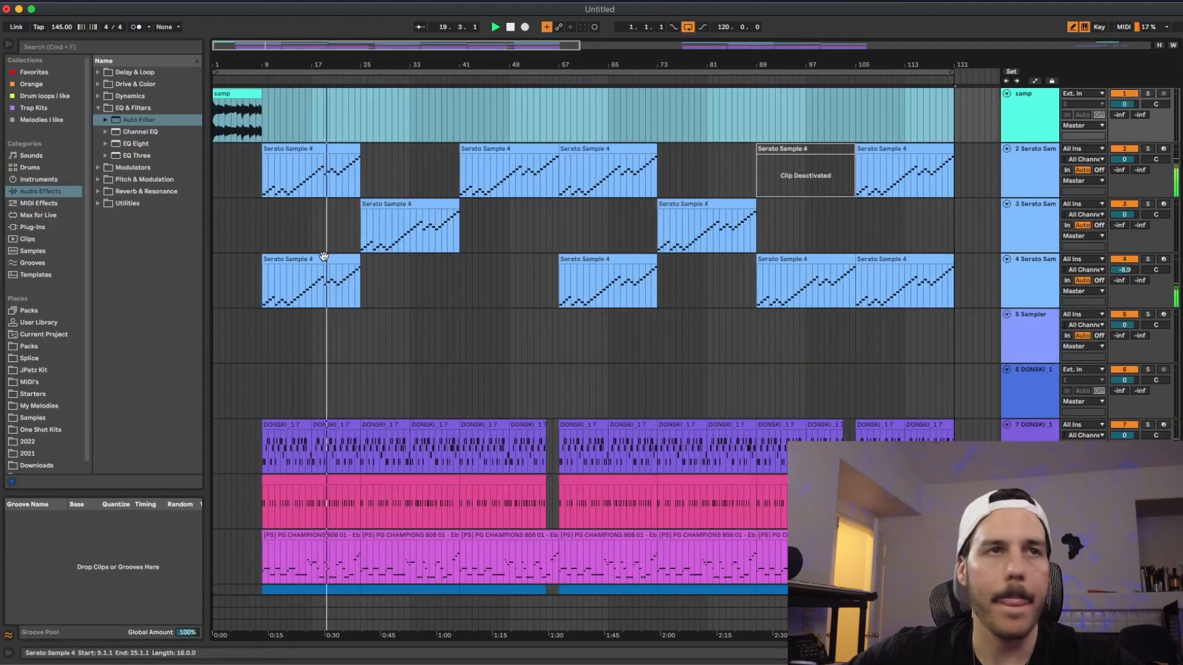
{"action": "scroll", "coordinate": [341, 279], "scroll_direction": "down", "scroll_amount": 5}
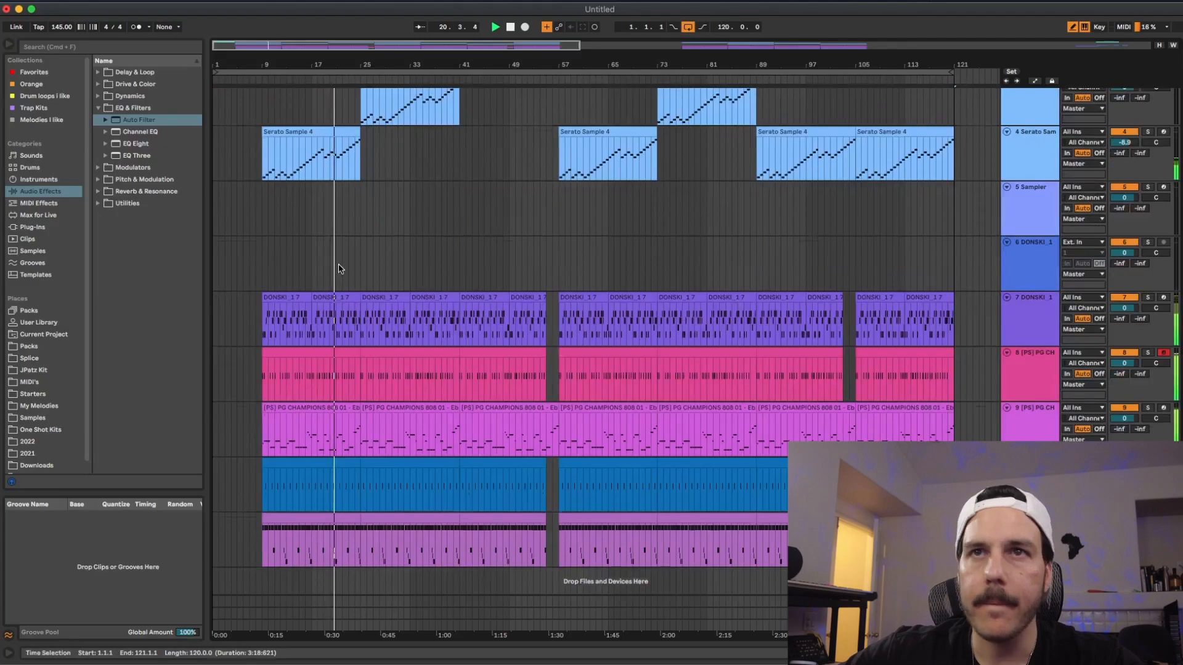
{"action": "scroll", "coordinate": [341, 280], "scroll_direction": "up", "scroll_amount": 2}
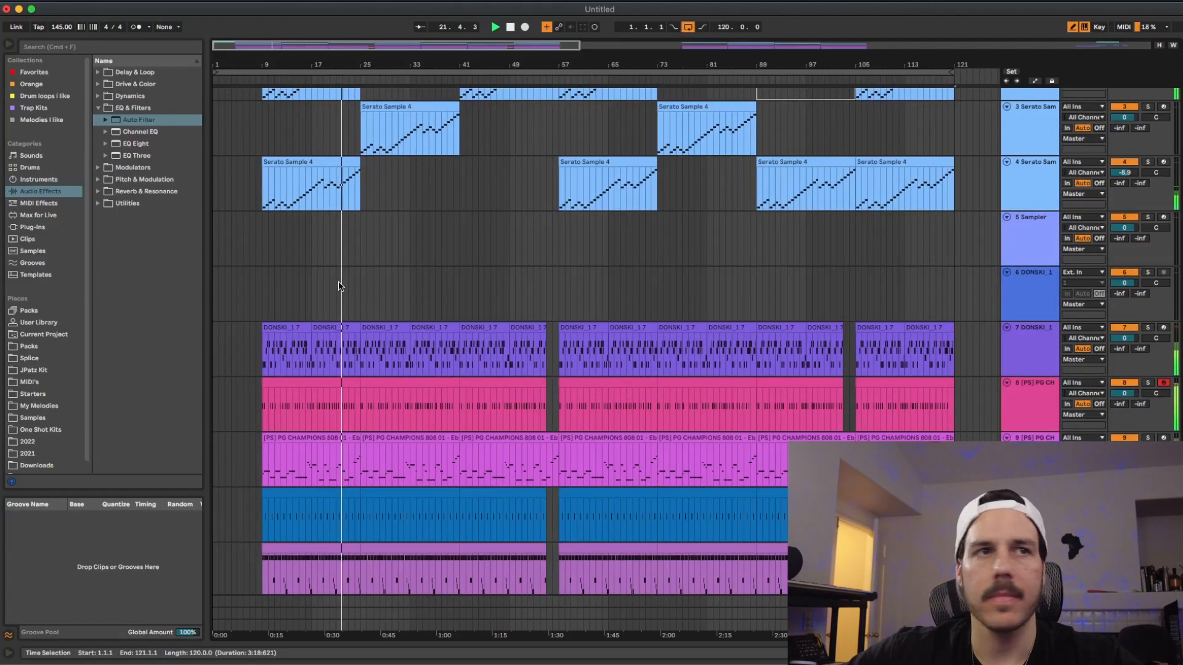